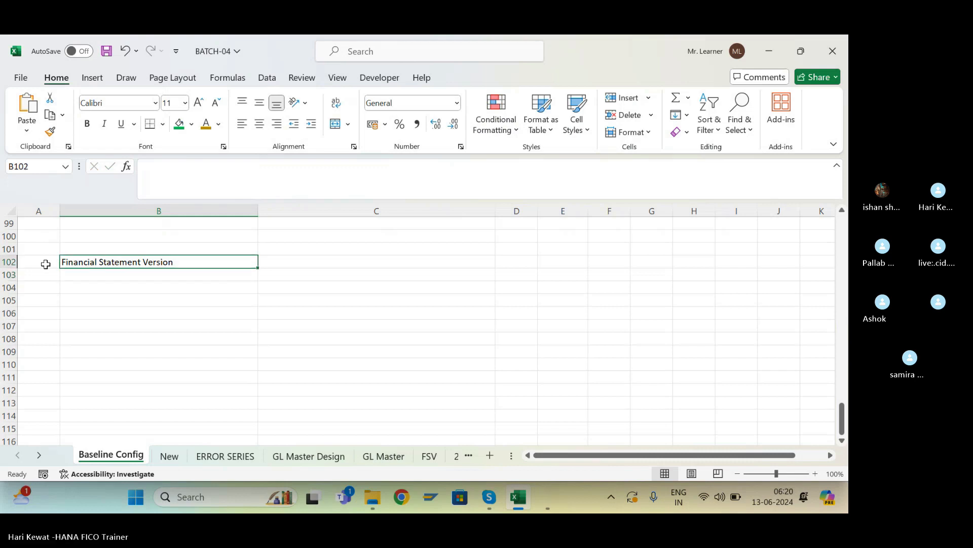
# Make the Financial Statement Version heading in B102 bold and save the workbook.
pyautogui.press('Down')
pyautogui.hotkey('ctrl', 'b')
pyautogui.hotkey('ctrl', 's')
# Enter the transaction code OB58 in C102 beside the Financial Statement Version heading and save the workbook.
pyautogui.click(298, 262)
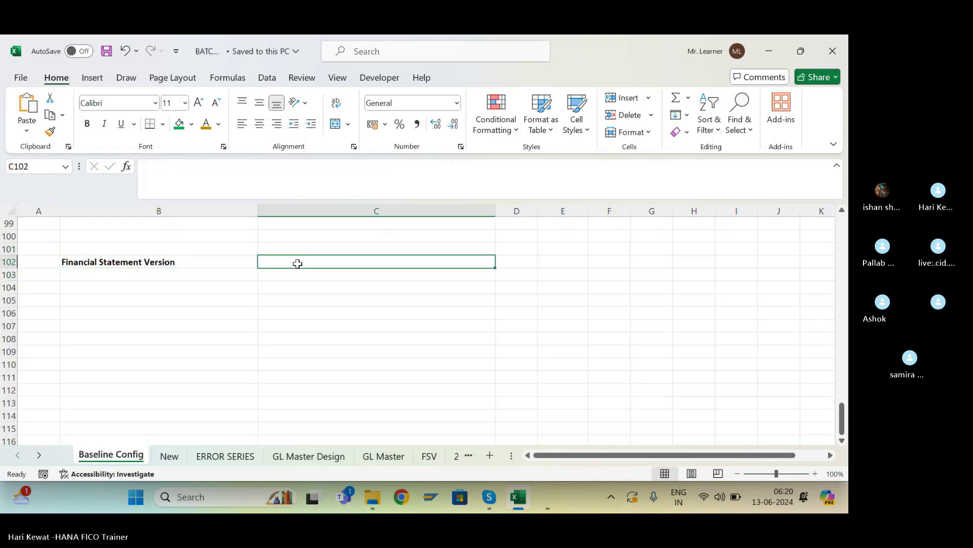
pyautogui.write('OB58')
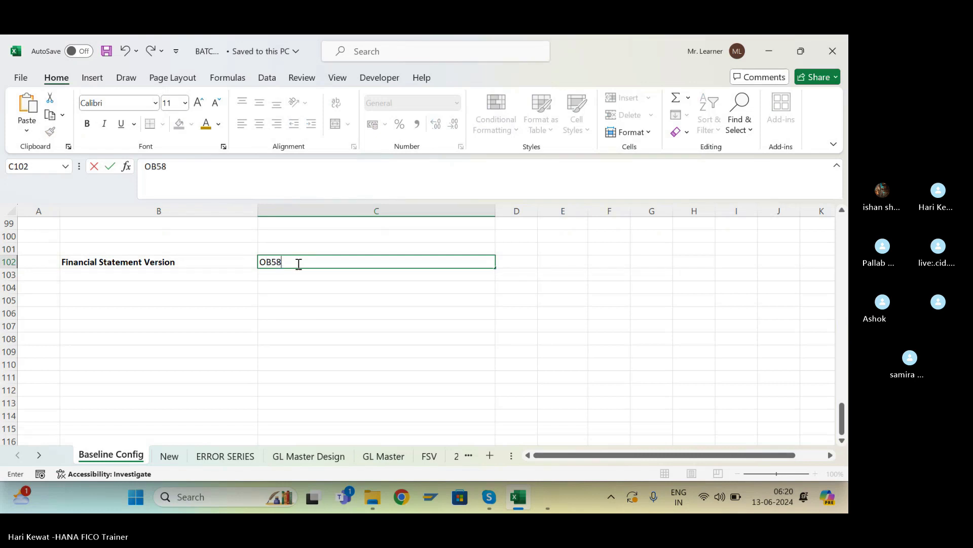
pyautogui.press('Return')
pyautogui.hotkey('ctrl', 's')
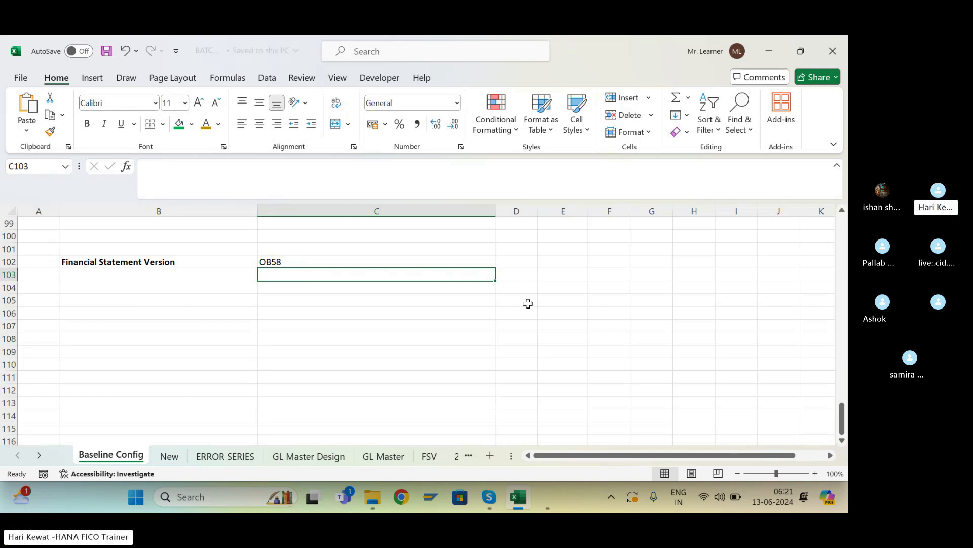
# Enter the column headings Particular in C106 and Amount in D106.
pyautogui.click(463, 313)
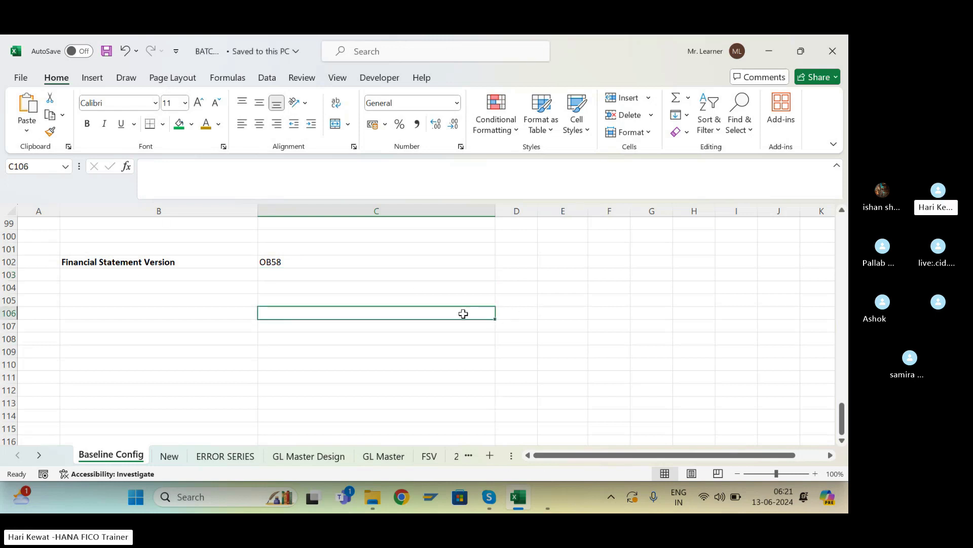
pyautogui.write('pARTC')
pyautogui.press('BackSpace')
pyautogui.press('BackSpace')
pyautogui.press('BackSpace')
pyautogui.press('BackSpace')
pyautogui.press('BackSpace')
pyautogui.write('Pa')
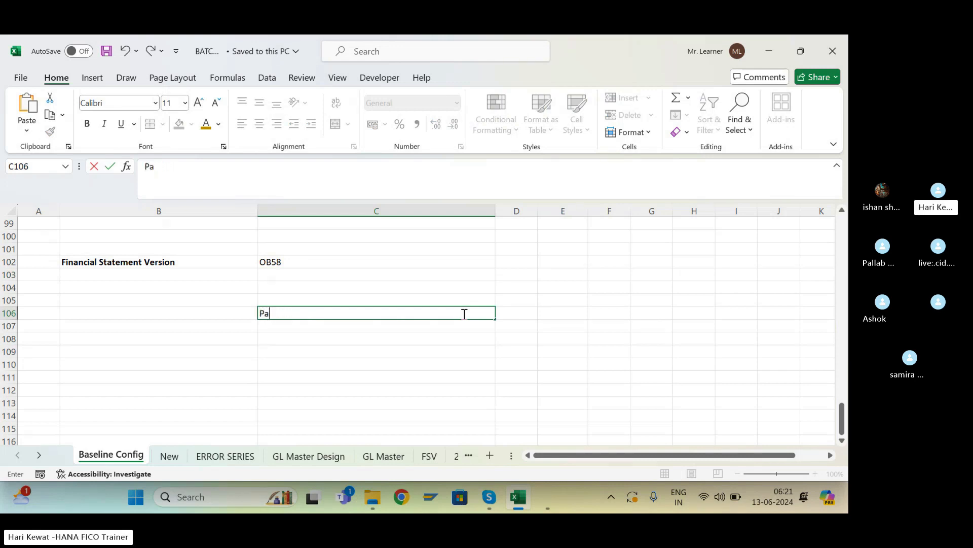
pyautogui.write('rticular')
pyautogui.press('Tab')
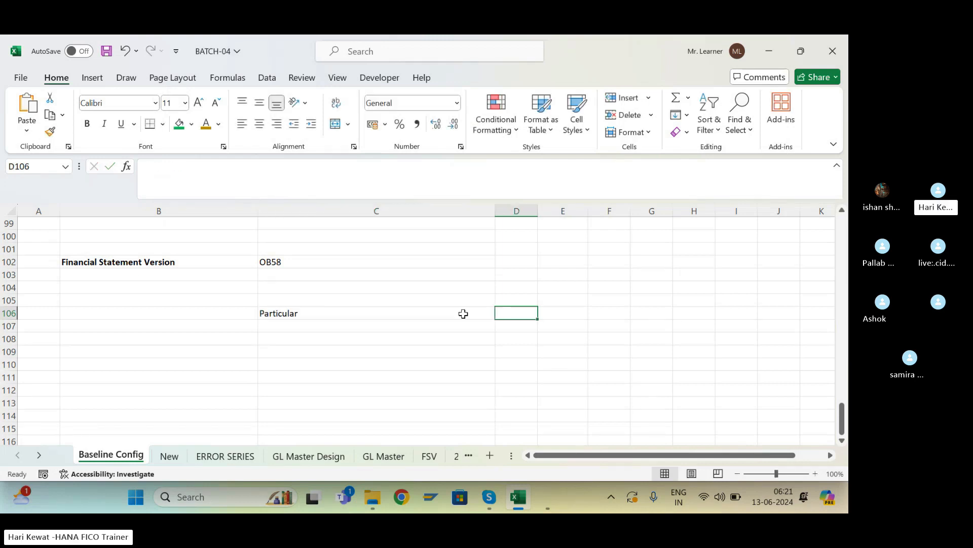
pyautogui.write('Amount')
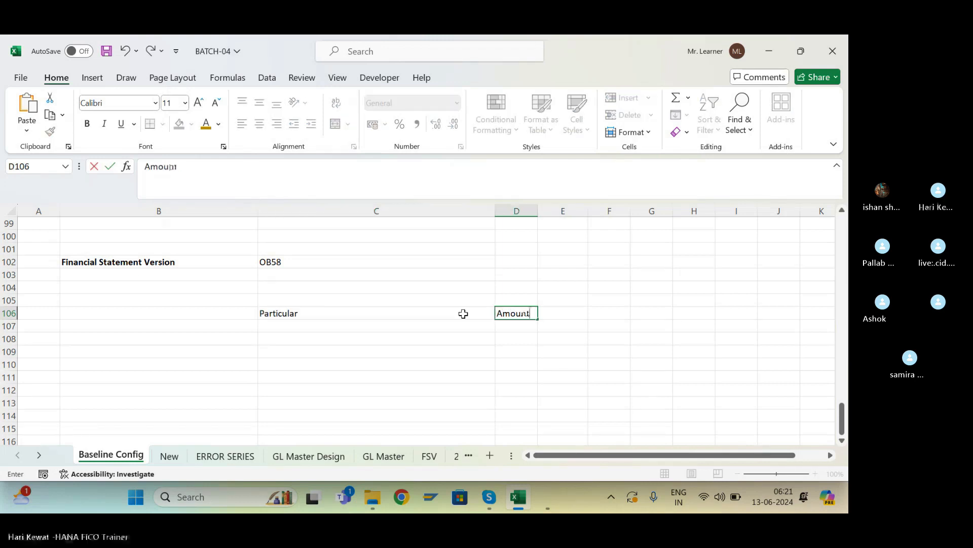
pyautogui.press('Tab')
pyautogui.press('Tab')
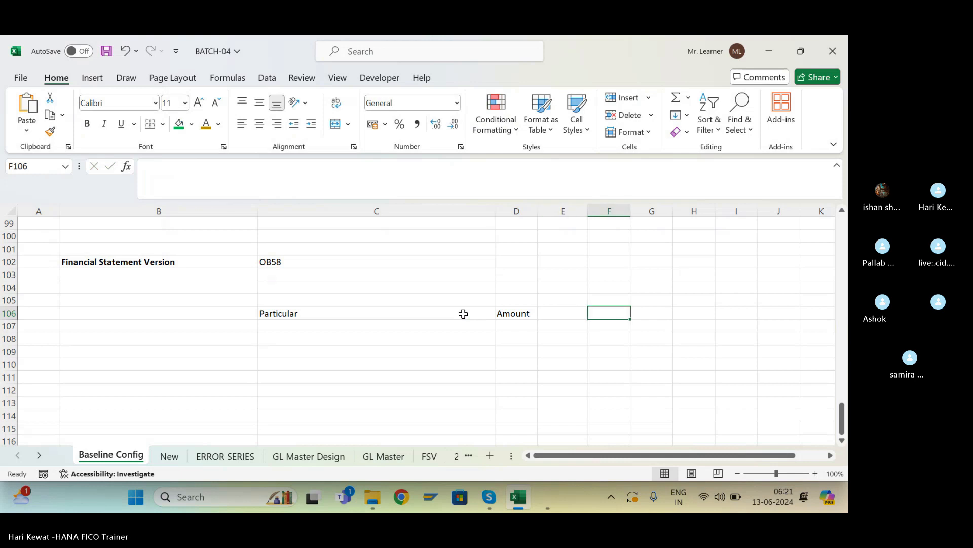
# Add a second pair of column headings, Particular in E106 and Amount in F106.
pyautogui.press('Left')
pyautogui.write('Part')
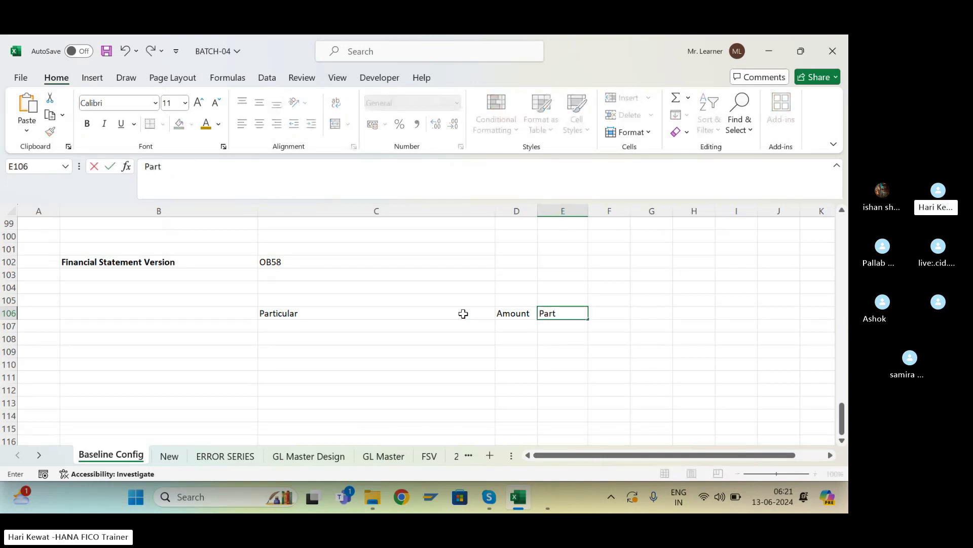
pyautogui.write('icular')
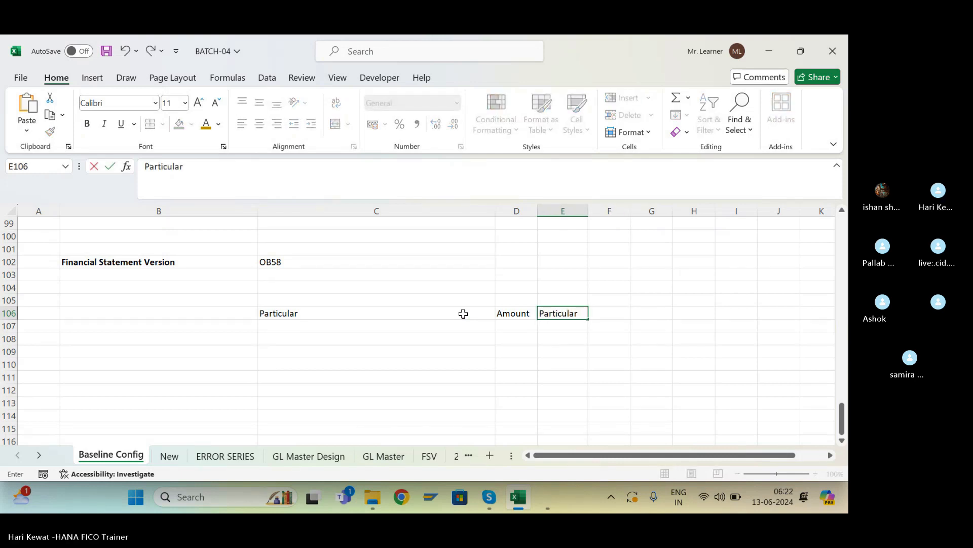
pyautogui.press('Tab')
pyautogui.write('Amount')
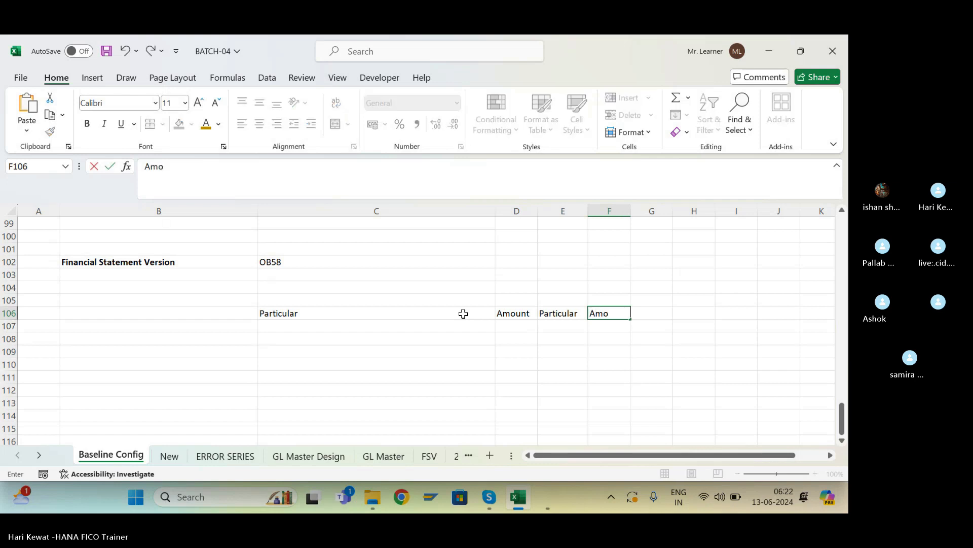
pyautogui.press('Return')
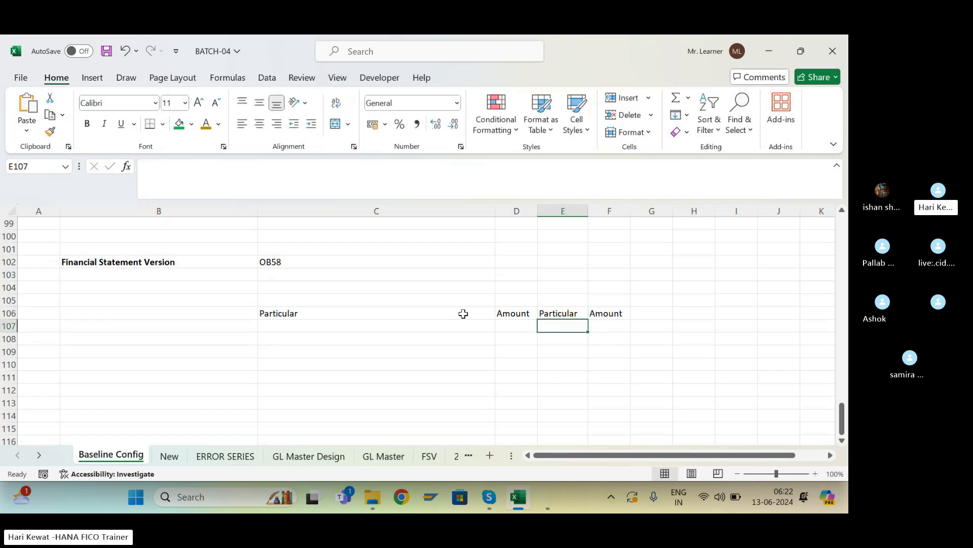
pyautogui.click(291, 314)
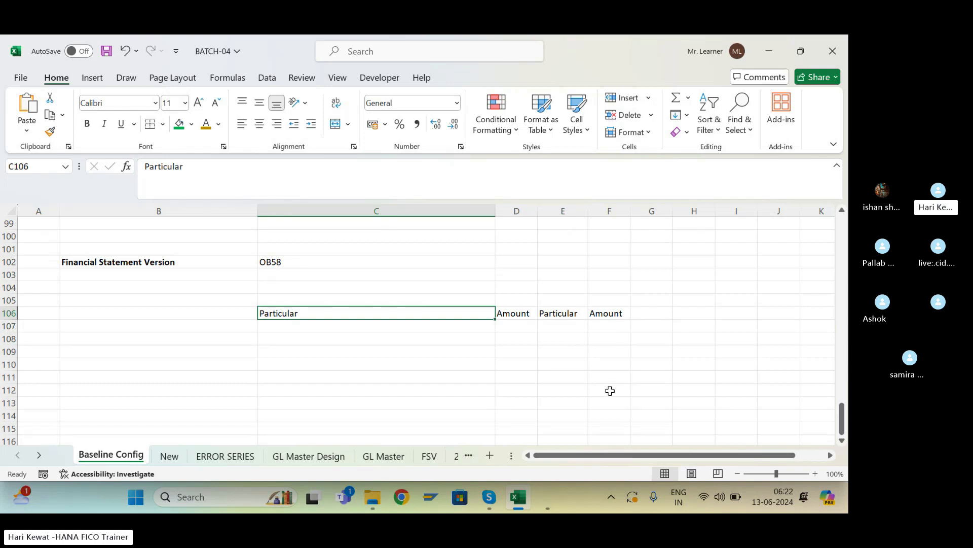
pyautogui.click(319, 401)
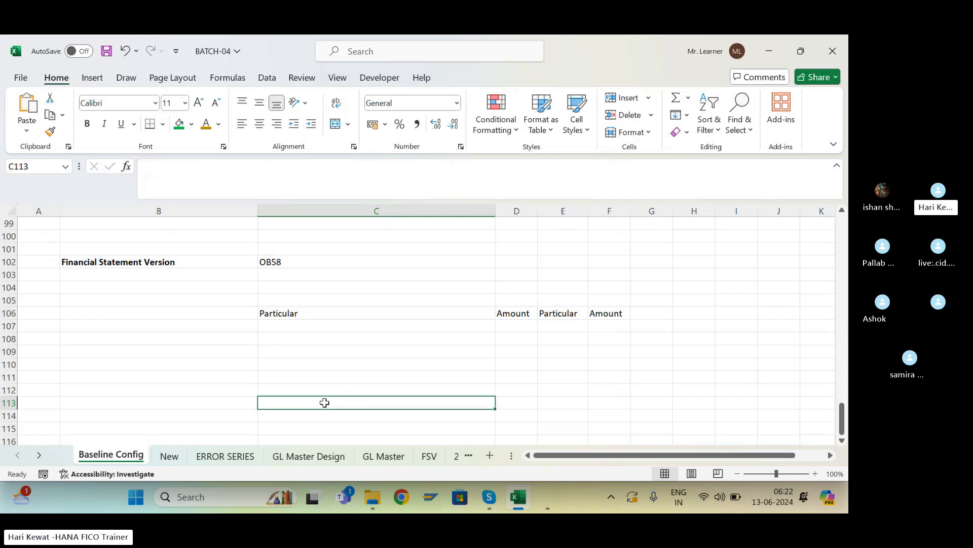
pyautogui.click(624, 413)
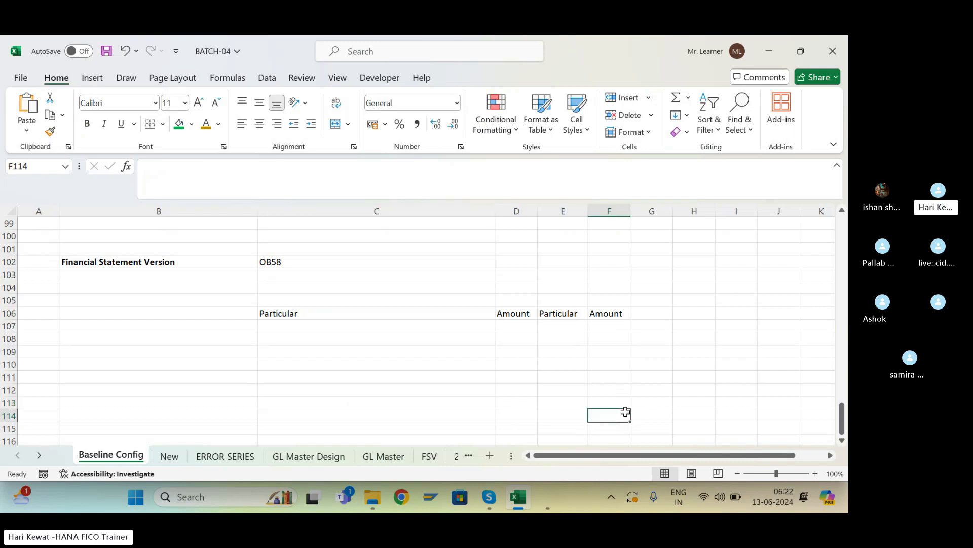
pyautogui.click(620, 405)
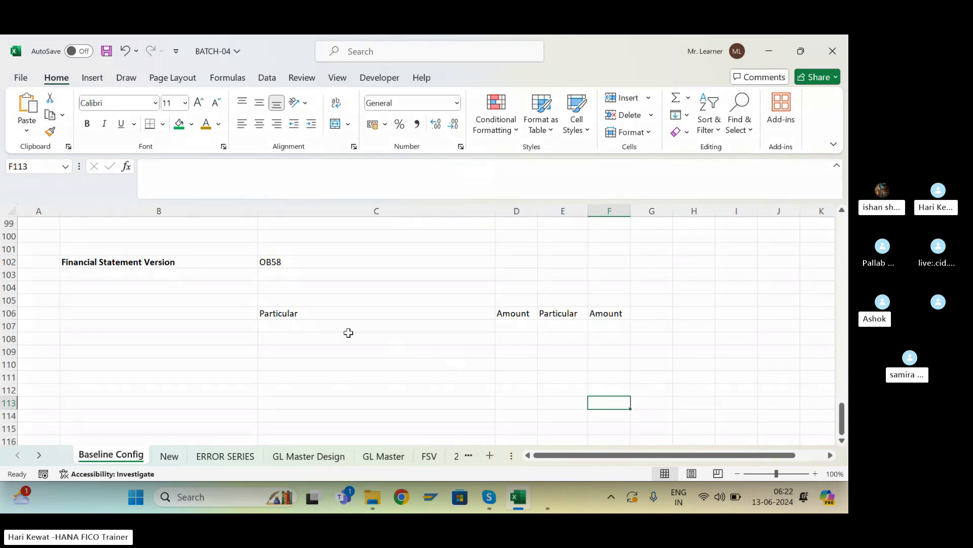
# Clear the four Particular and Amount headings from C106:F106.
pyautogui.click(294, 314)
pyautogui.hotkey('shift', 'Right')
pyautogui.hotkey('shift', 'Right')
pyautogui.hotkey('shift', 'Right')
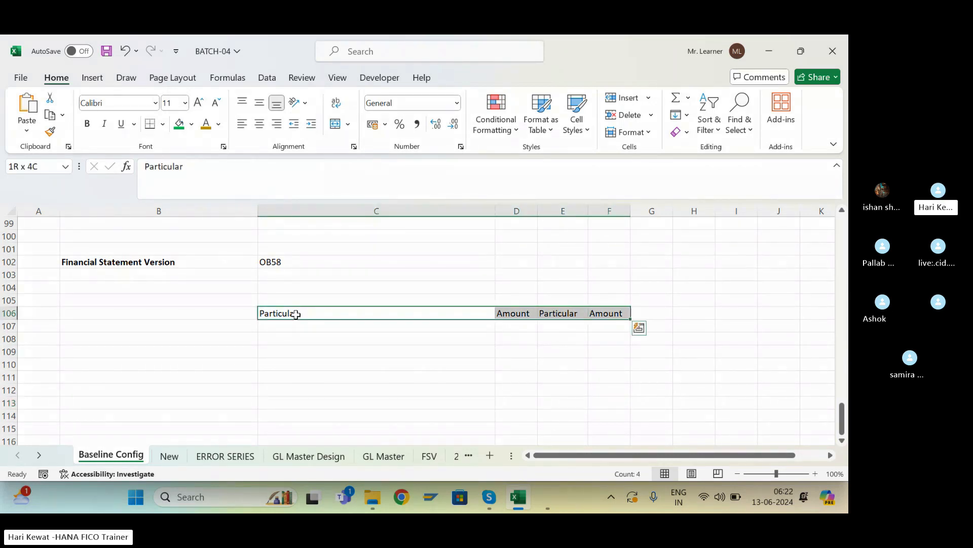
pyautogui.press('Delete')
# Enter the line item Sales in C105 with the placeholder amount XXXX in D105.
pyautogui.press('Left')
pyautogui.press('Right')
pyautogui.press('Right')
pyautogui.press('Up')
pyautogui.press('Left')
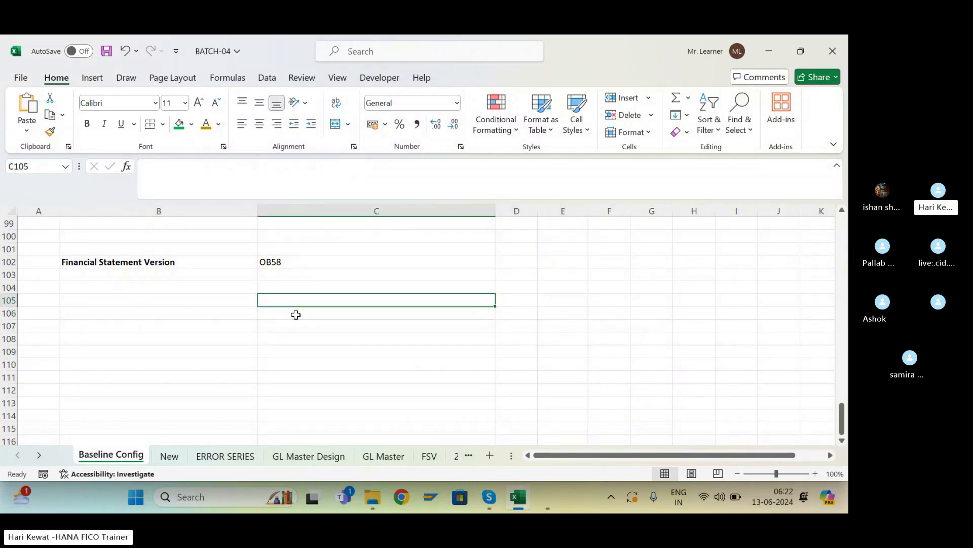
pyautogui.write('Sales')
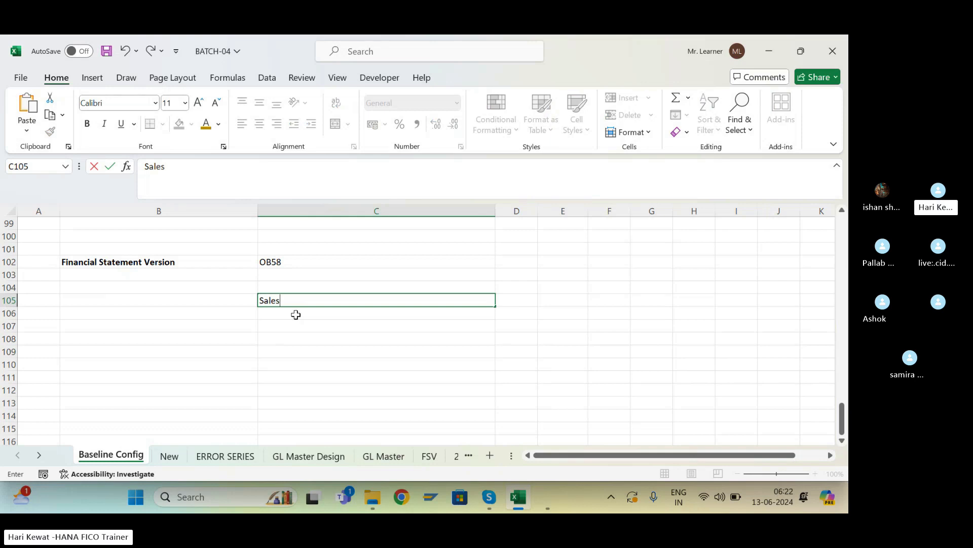
pyautogui.press('Tab')
pyautogui.write('XXXX')
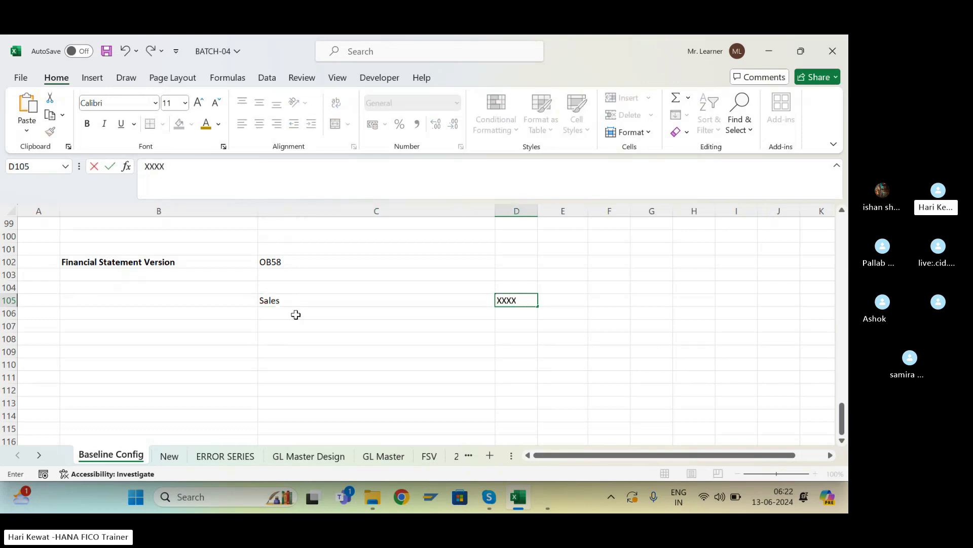
pyautogui.press('Return')
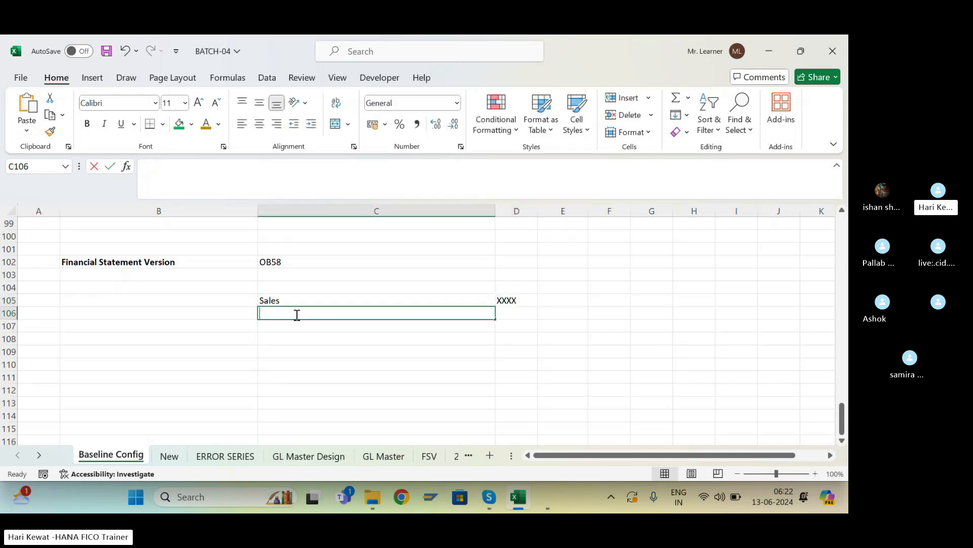
# Enter Less Variable Cost in C106 with the placeholder amount (XXXX) in D106.
pyautogui.write('-')
pyautogui.press('BackSpace')
pyautogui.write('L')
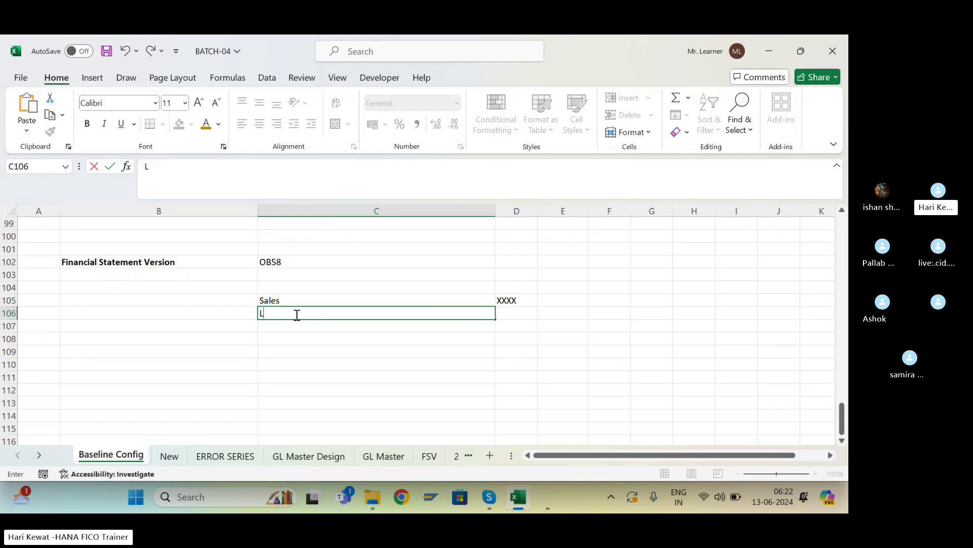
pyautogui.write('ess Variab')
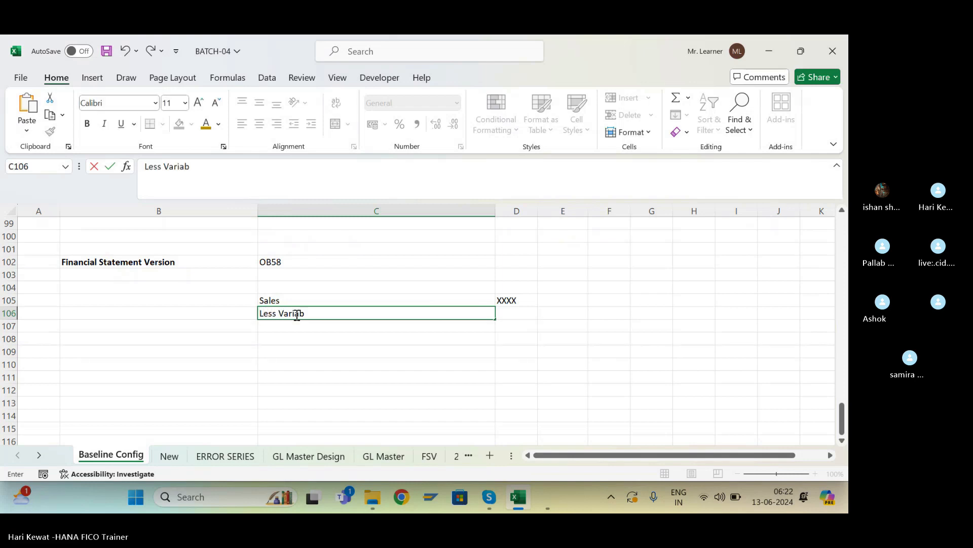
pyautogui.write('le Cost')
pyautogui.press('Tab')
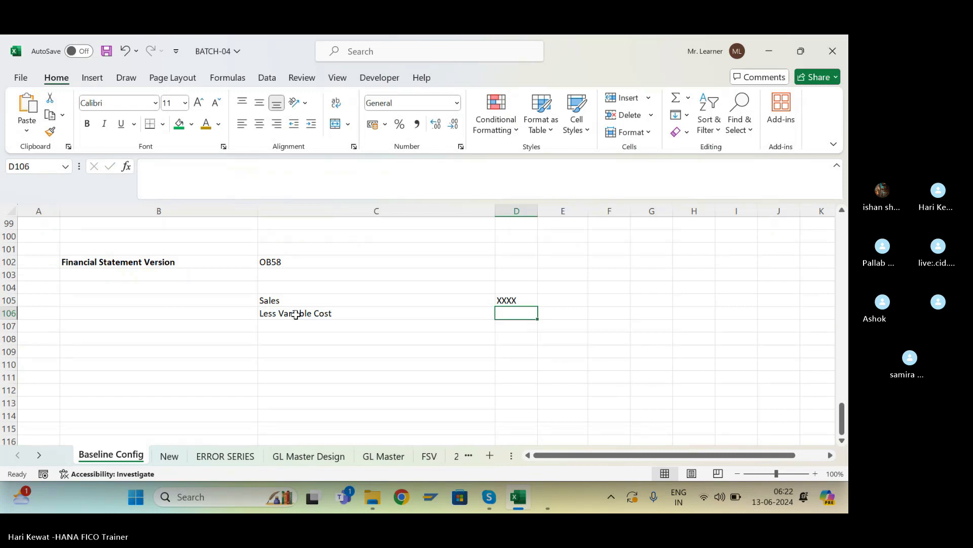
pyautogui.write('(XXXX)')
pyautogui.press('Return')
# Enter Gross Margin in C107 and replace it with the label Contribution Margin.
pyautogui.write('Gross Margin')
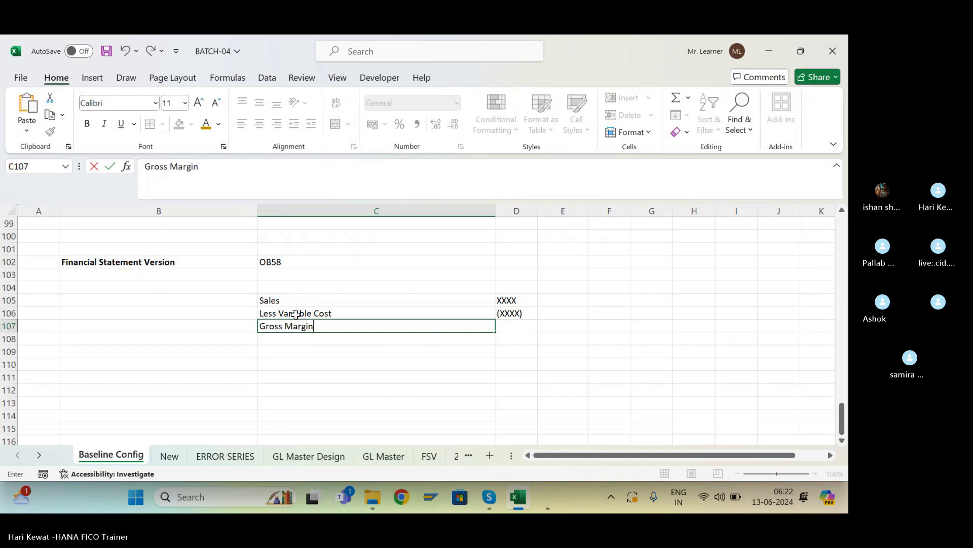
pyautogui.press('Return')
pyautogui.press('Up')
pyautogui.write('Contribution Margin')
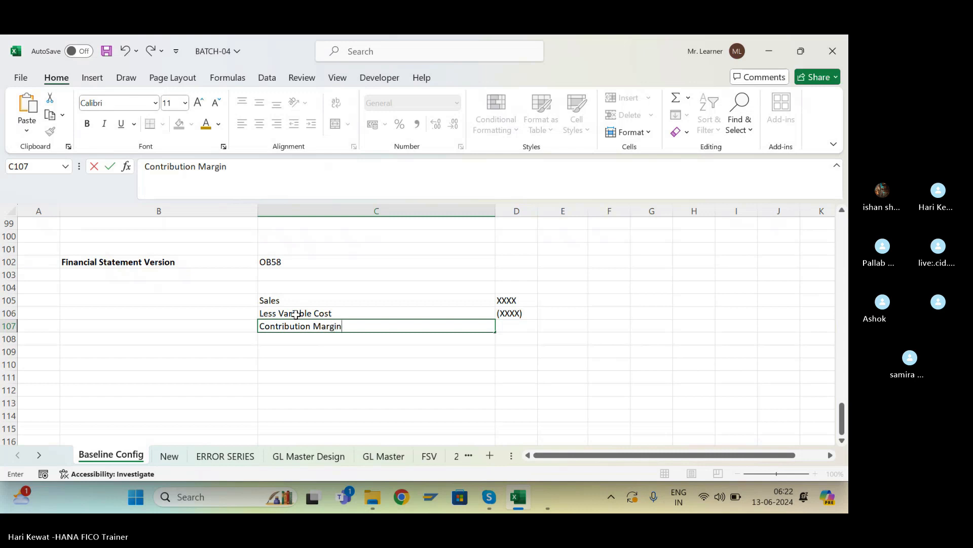
pyautogui.press('Return')
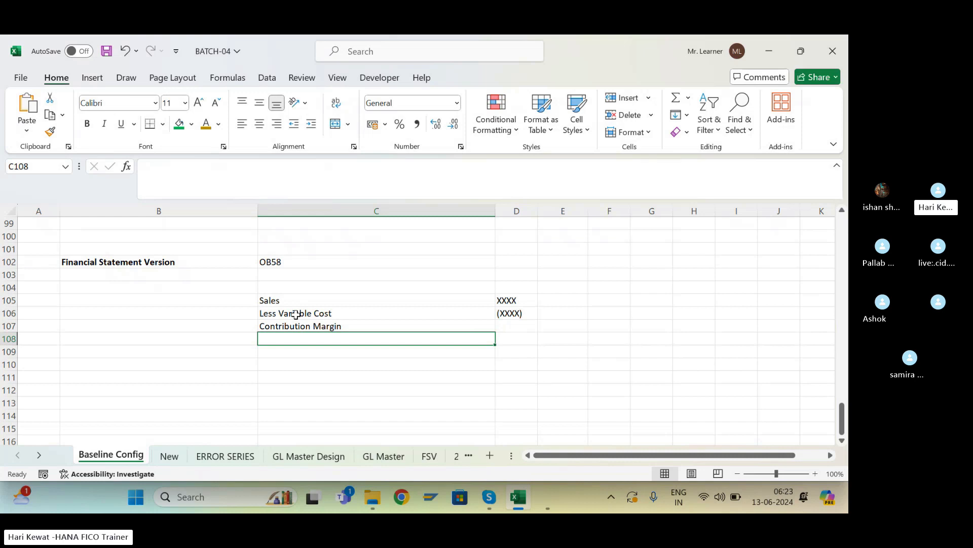
# Enter the label Fixed Cost in C108 and the Contribution Margin placeholder amount XXXX in D107.
pyautogui.write('Fixed')
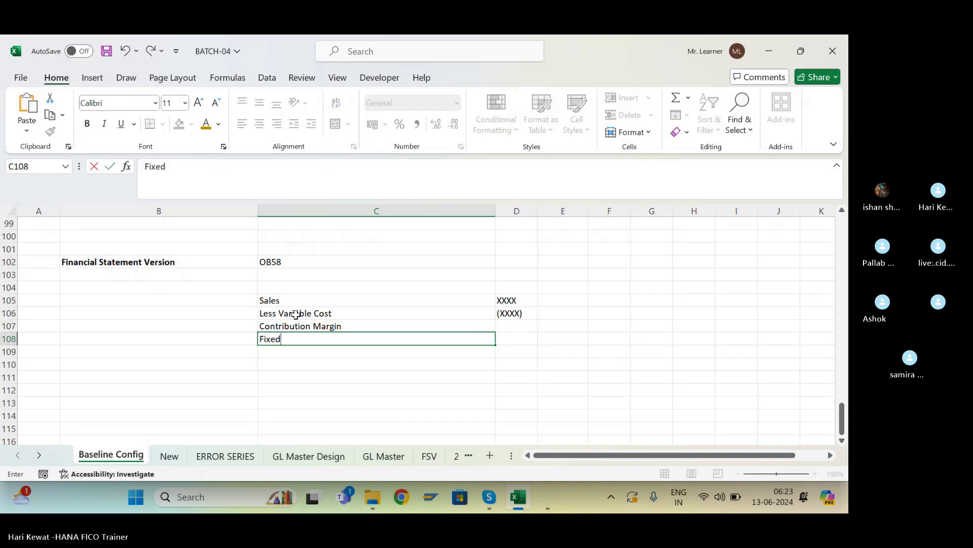
pyautogui.write(' Cost')
pyautogui.press('Tab')
pyautogui.press('Up')
pyautogui.write('XXXX')
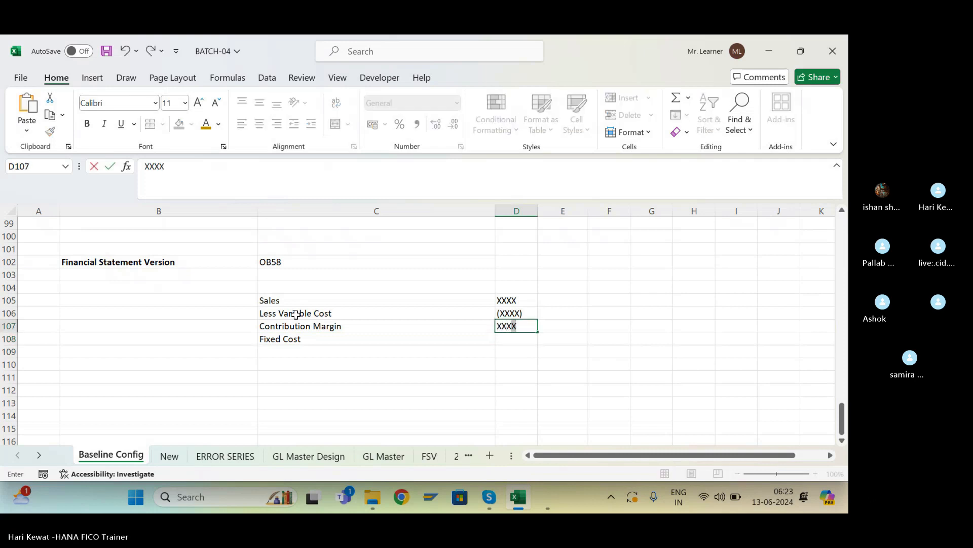
pyautogui.press('Return')
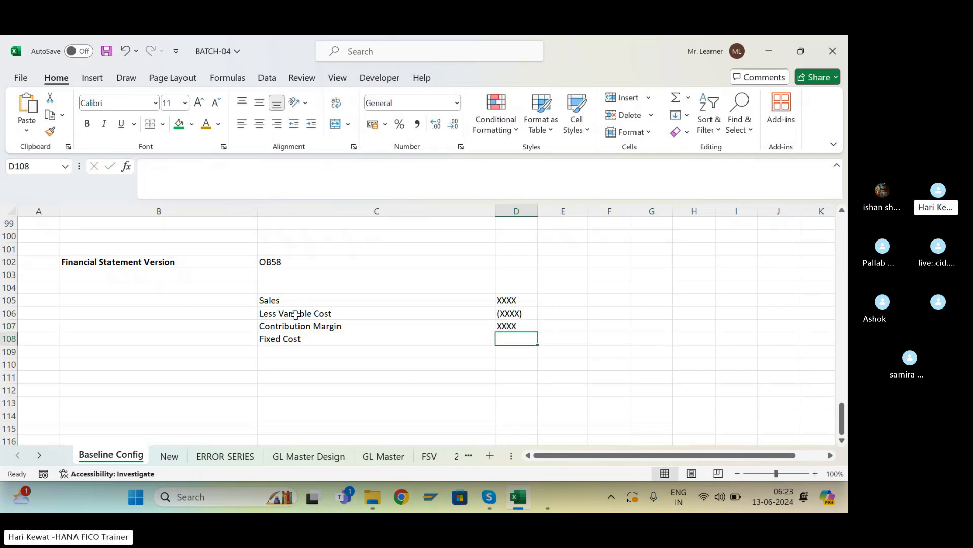
# Change the C108 label to Less Fixed Cost and enter the placeholder amount (XXXX) in D108.
pyautogui.click(285, 343)
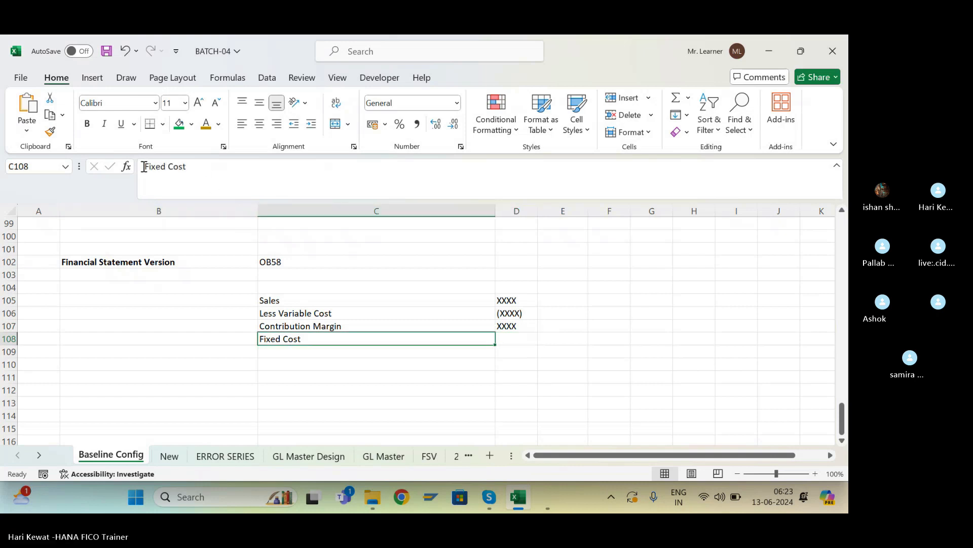
pyautogui.click(142, 166)
pyautogui.write('LESS')
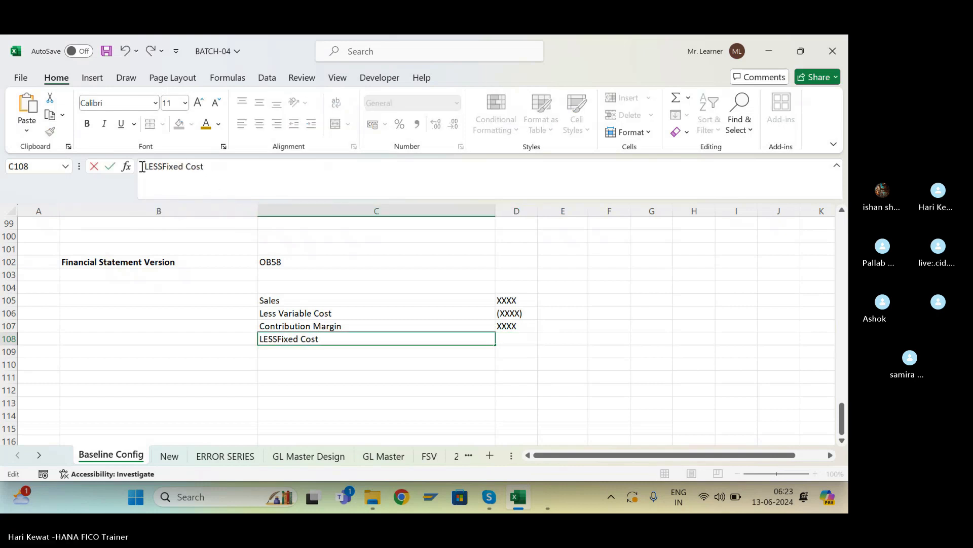
pyautogui.press('BackSpace')
pyautogui.press('BackSpace')
pyautogui.press('BackSpace')
pyautogui.press('BackSpace')
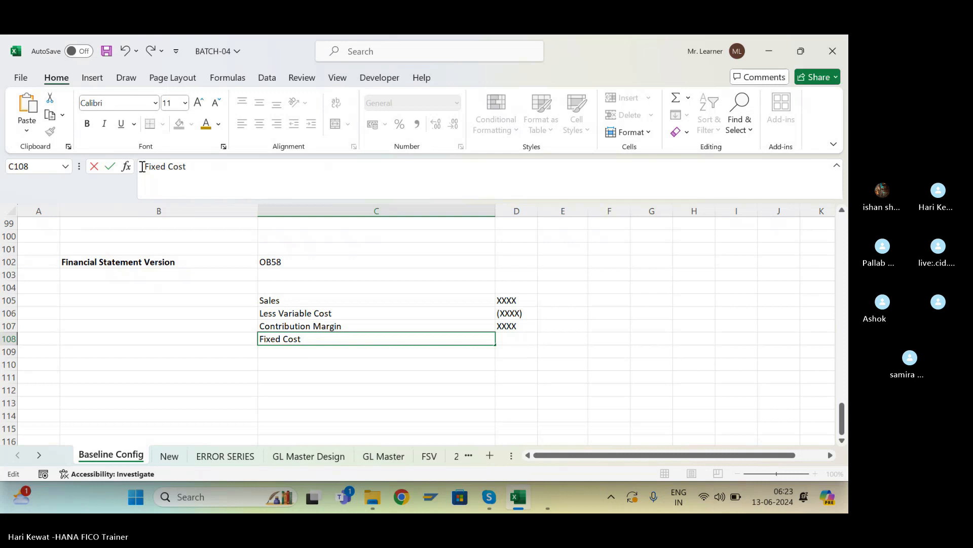
pyautogui.write('Less')
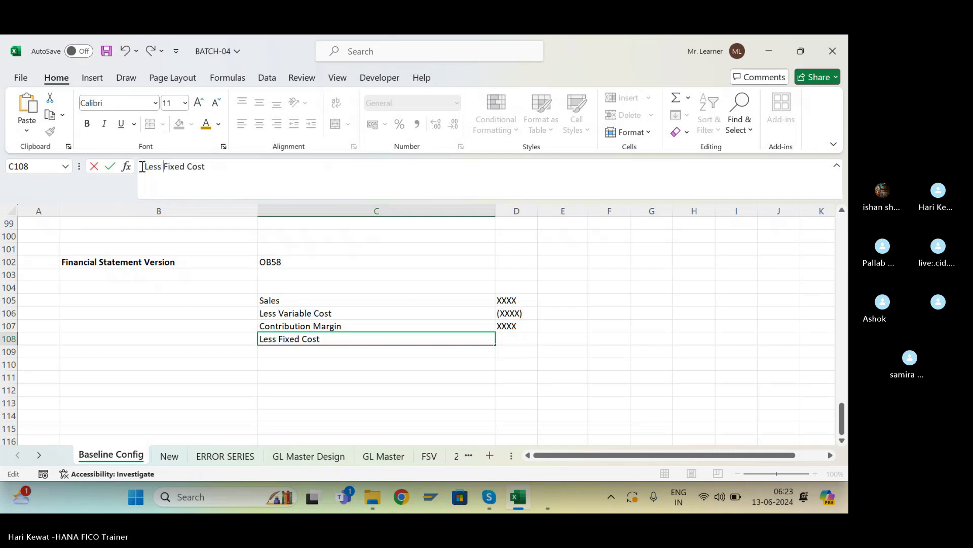
pyautogui.press('Tab')
pyautogui.write('(XXXX)')
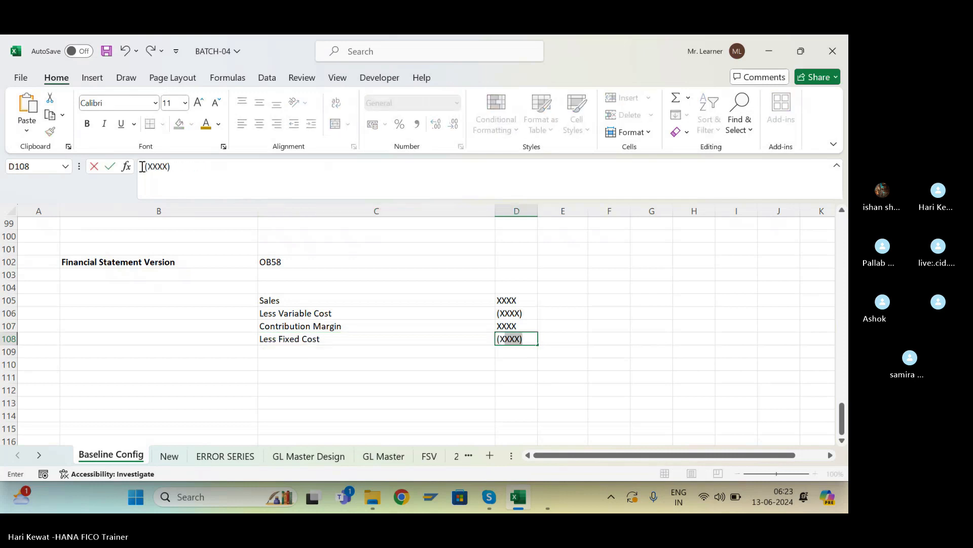
# Enter the label EBIT in C109 with the placeholder amount XXXX in D109.
pyautogui.press('Return')
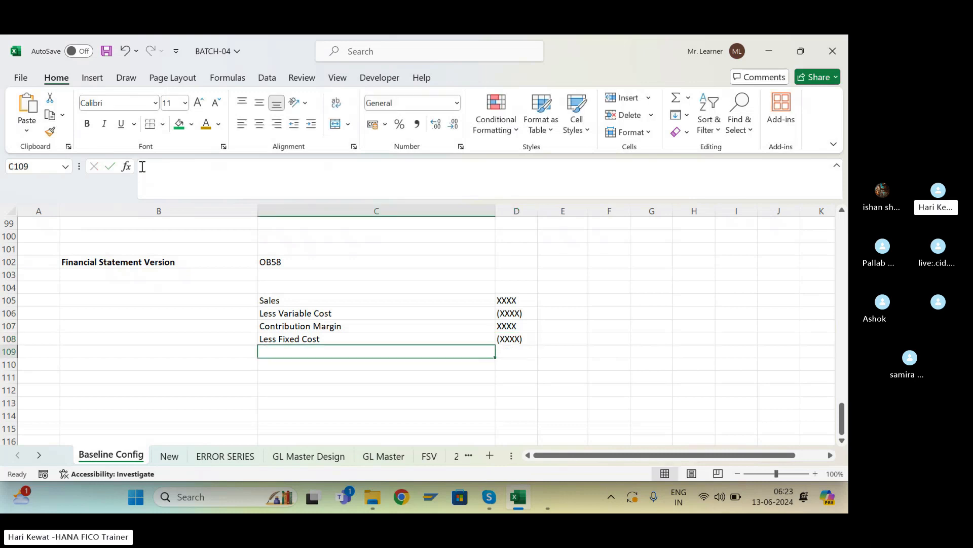
pyautogui.write('EBIT')
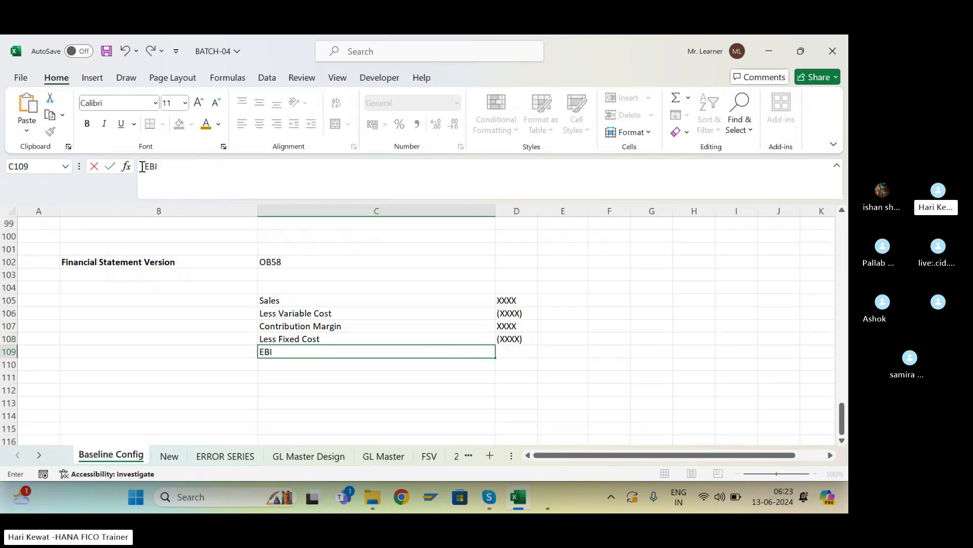
pyautogui.press('BackSpace')
pyautogui.press('BackSpace')
pyautogui.write('T')
pyautogui.press('BackSpace')
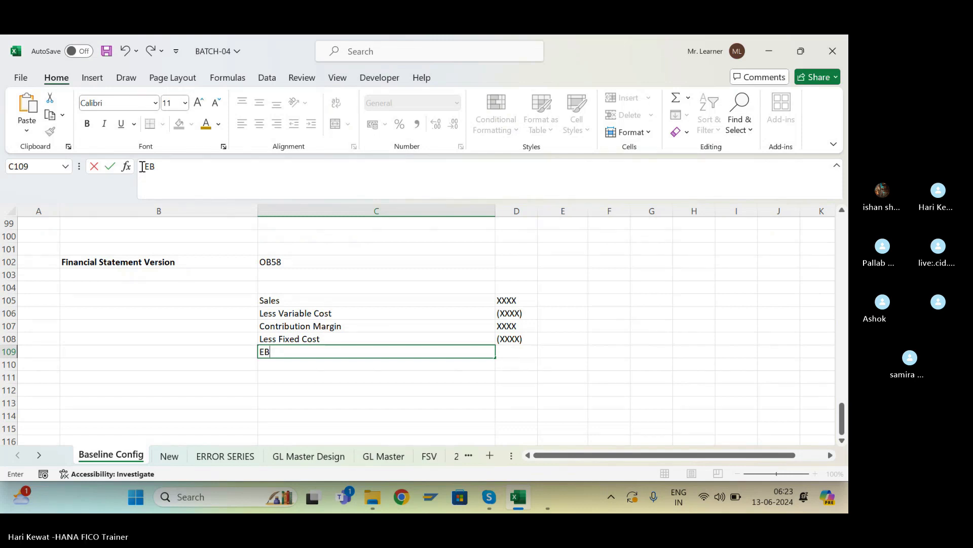
pyautogui.write('T')
pyautogui.press('BackSpace')
pyautogui.write('IT')
pyautogui.press('Tab')
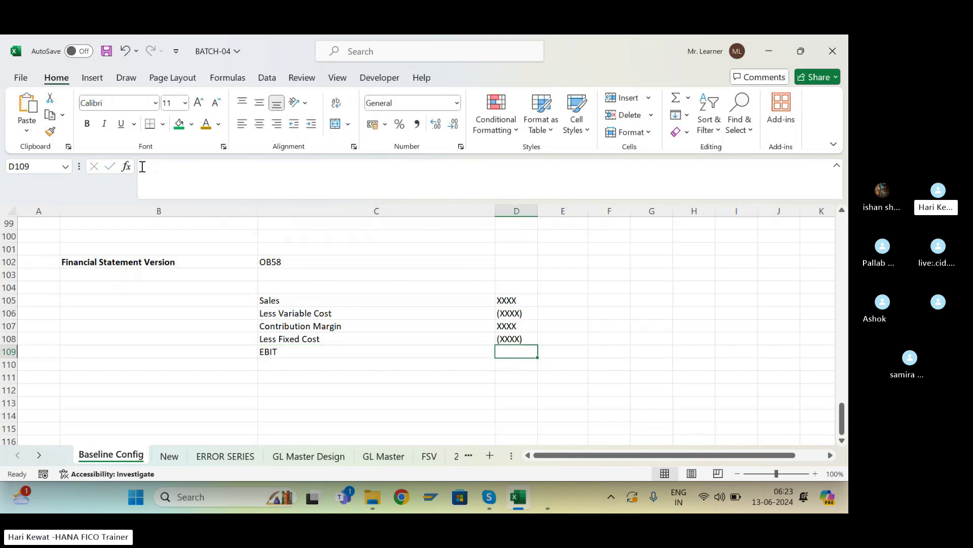
pyautogui.write('XXXX')
pyautogui.press('Return')
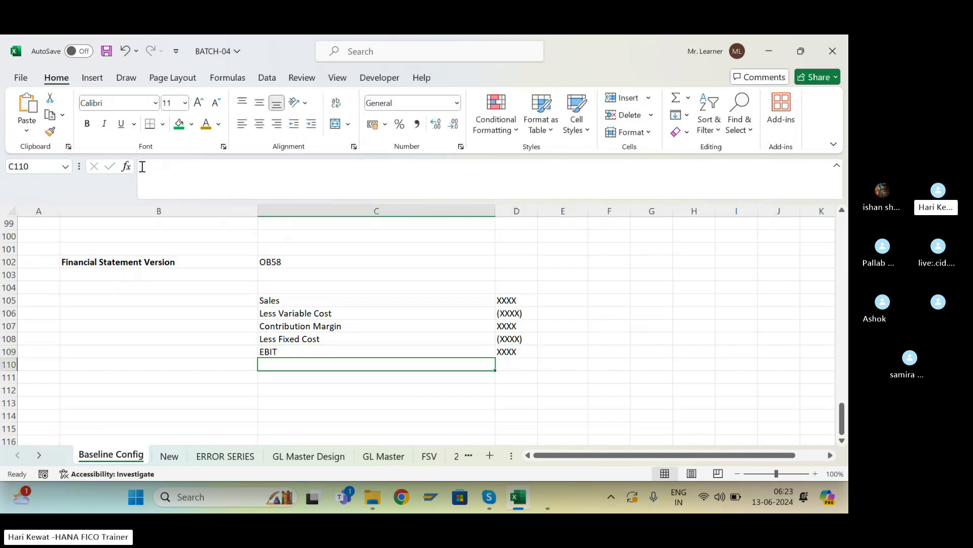
# Enter the label Less Intetest in C110, below EBIT.
pyautogui.write('Less Intres')
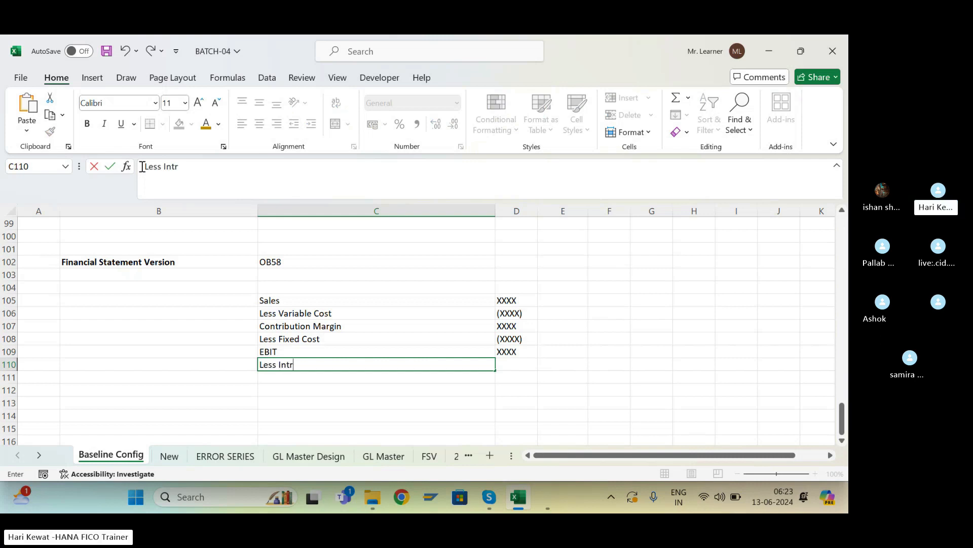
pyautogui.press('BackSpace')
pyautogui.press('BackSpace')
pyautogui.press('BackSpace')
pyautogui.write('e')
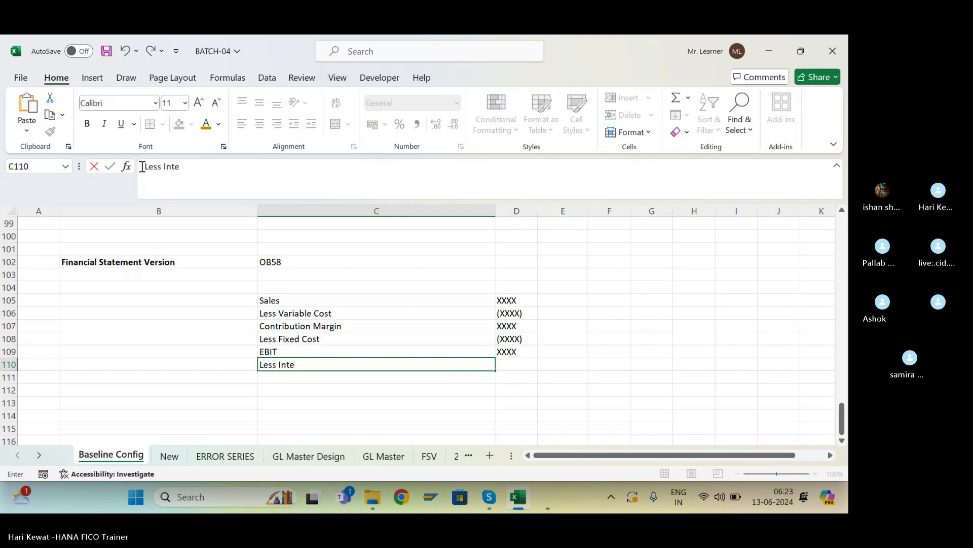
pyautogui.write('test')
pyautogui.press('Tab')
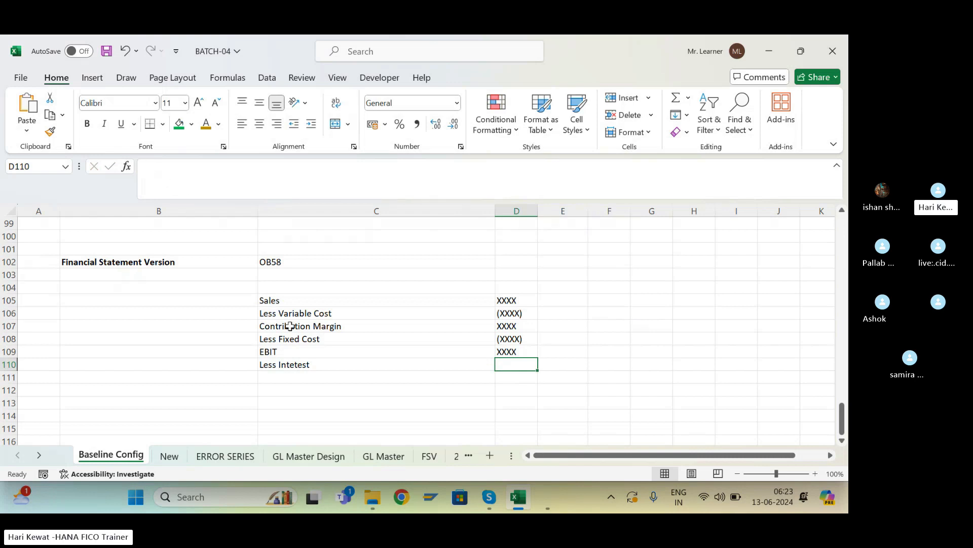
# Correct the C110 label to Less Intrest and enter the placeholder amount (XXXX) in D110.
pyautogui.click(277, 359)
pyautogui.click(200, 171)
pyautogui.press('BackSpace')
pyautogui.press('BackSpace')
pyautogui.press('BackSpace')
pyautogui.press('BackSpace')
pyautogui.press('BackSpace')
pyautogui.write('rest')
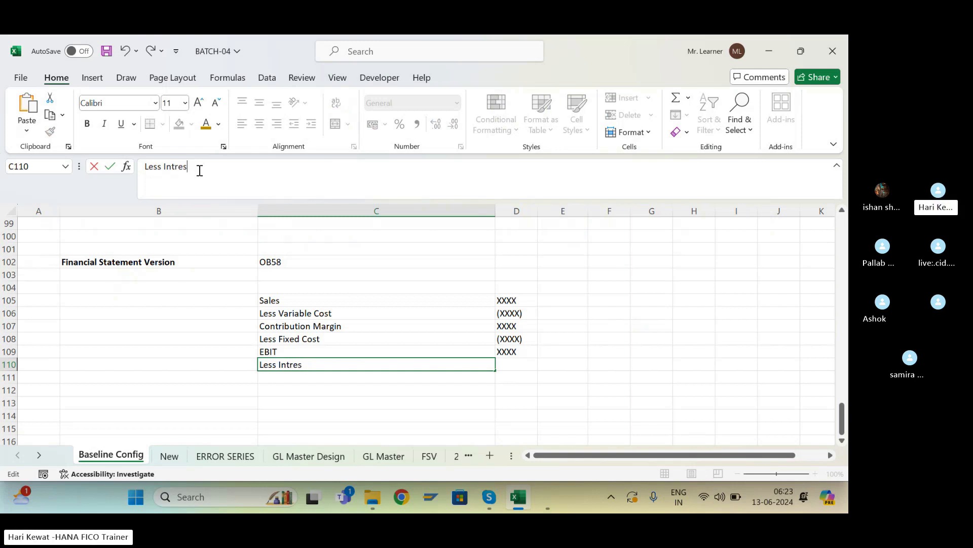
pyautogui.press('Tab')
pyautogui.write('(XX')
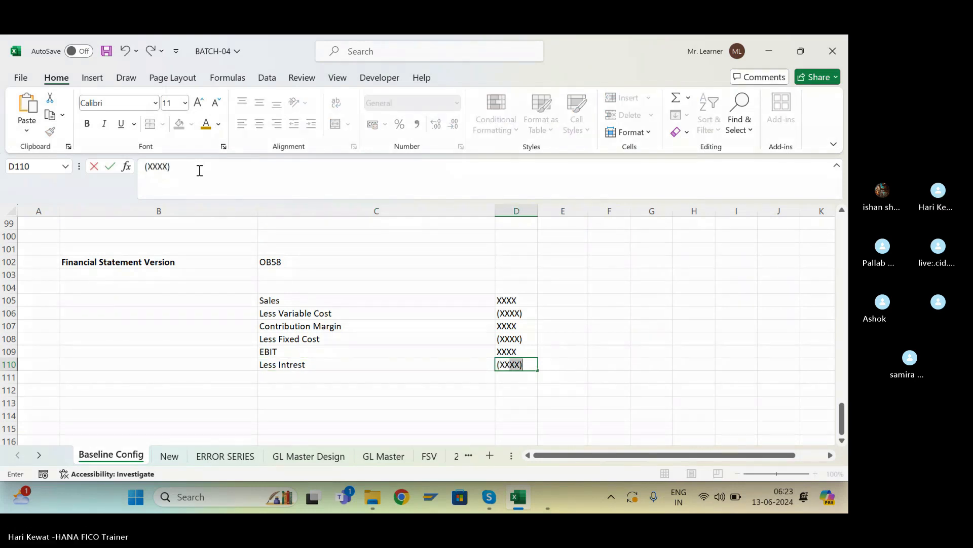
pyautogui.press('Return')
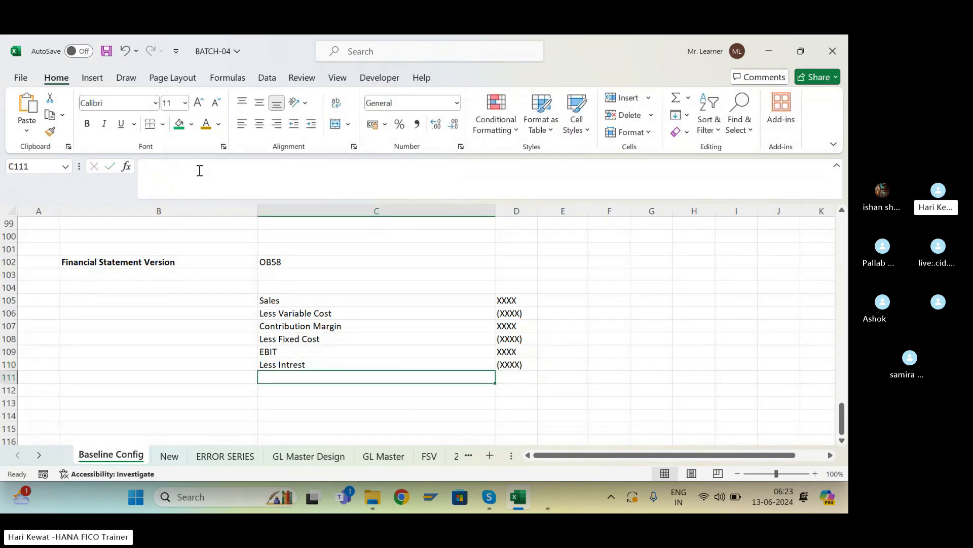
# Enter the label EBT in C111 with the placeholder amount XXXX in D111.
pyautogui.write('EBT')
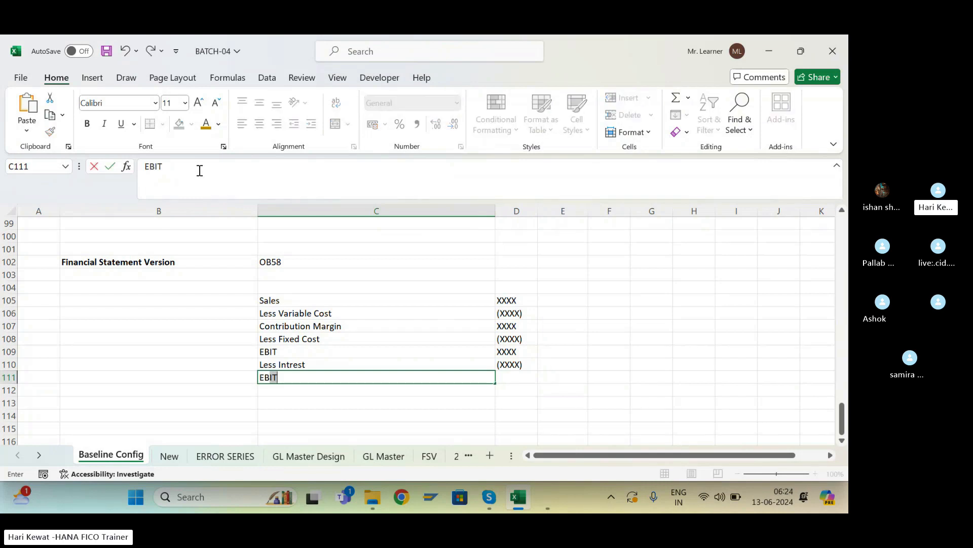
pyautogui.press('Tab')
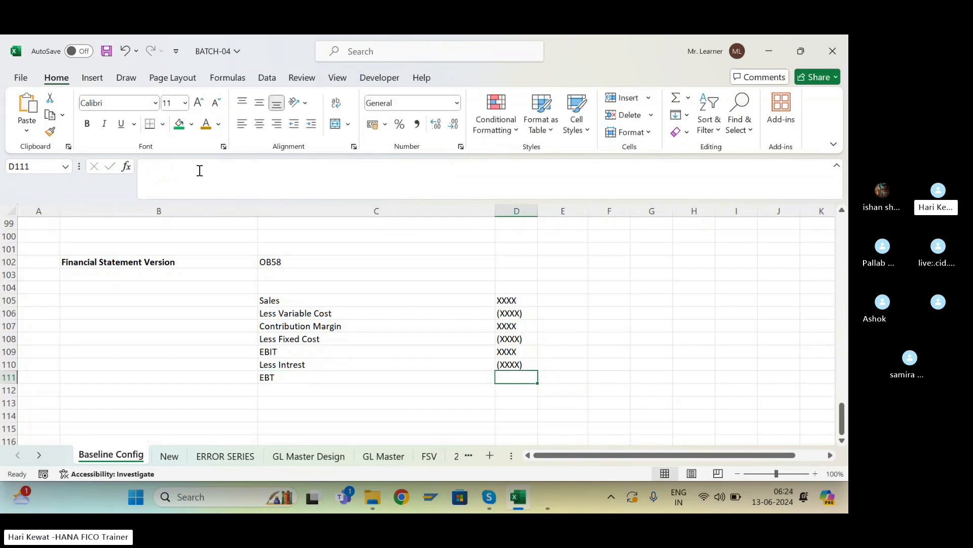
pyautogui.write('XXXX')
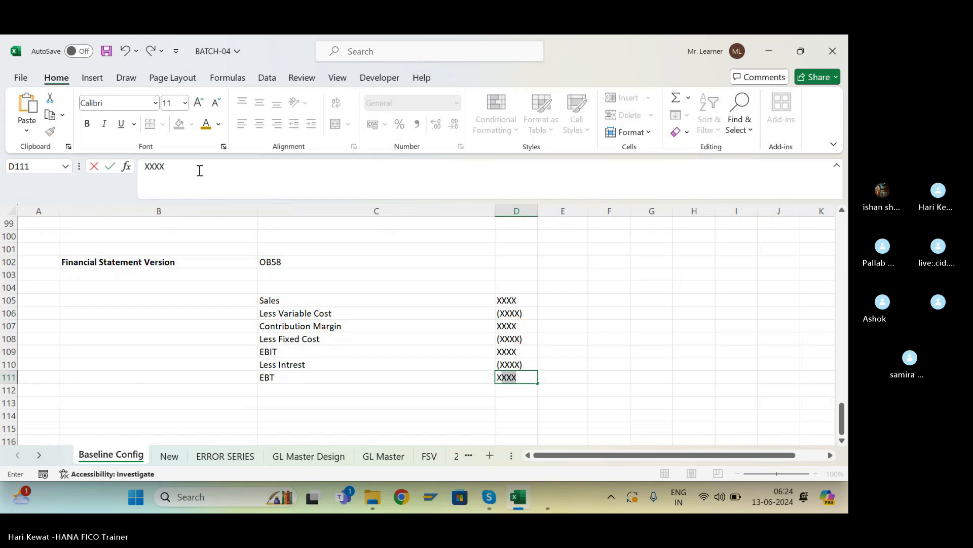
pyautogui.press('Return')
# Enter the label Less Tax in C112 with the placeholder amount (XXXX) in D112.
pyautogui.write('IESS')
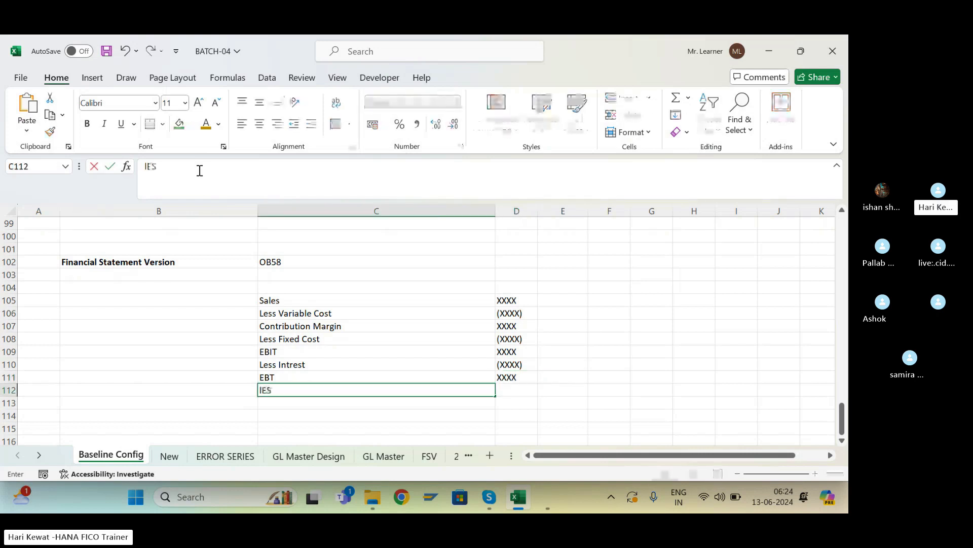
pyautogui.press('BackSpace')
pyautogui.press('BackSpace')
pyautogui.press('BackSpace')
pyautogui.press('BackSpace')
pyautogui.write('Less Tax')
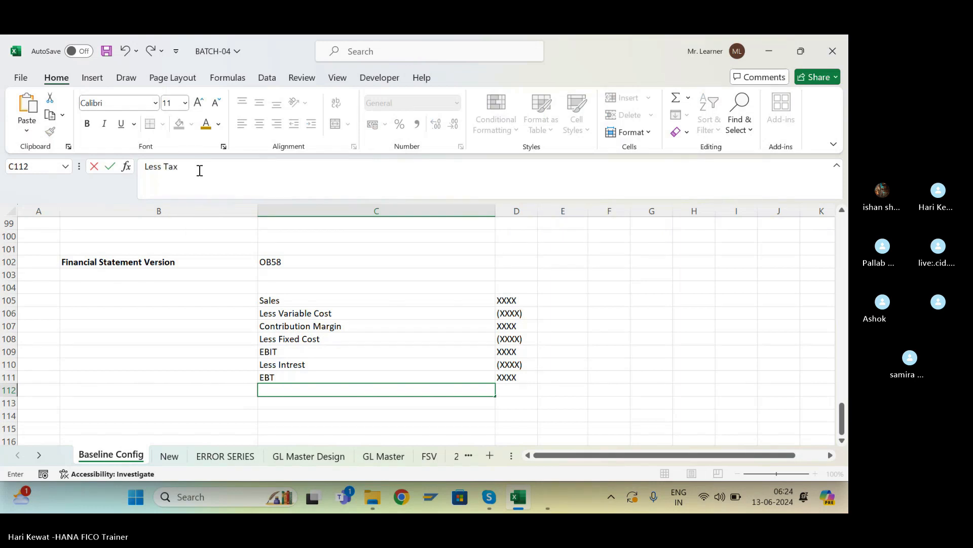
pyautogui.press('Tab')
pyautogui.write('XXX')
pyautogui.press('Return')
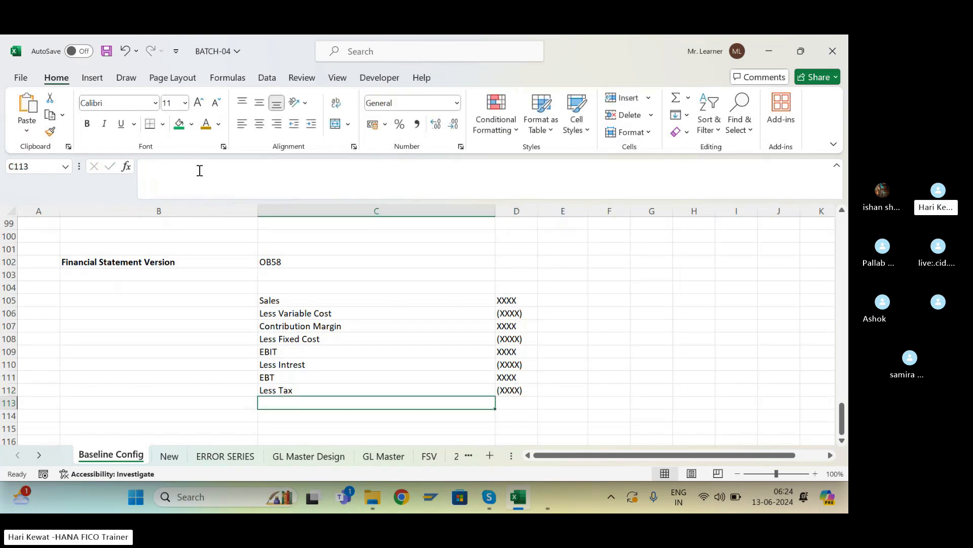
# Enter the label Net After Tax in C113 and save the workbook.
pyautogui.write('Net ')
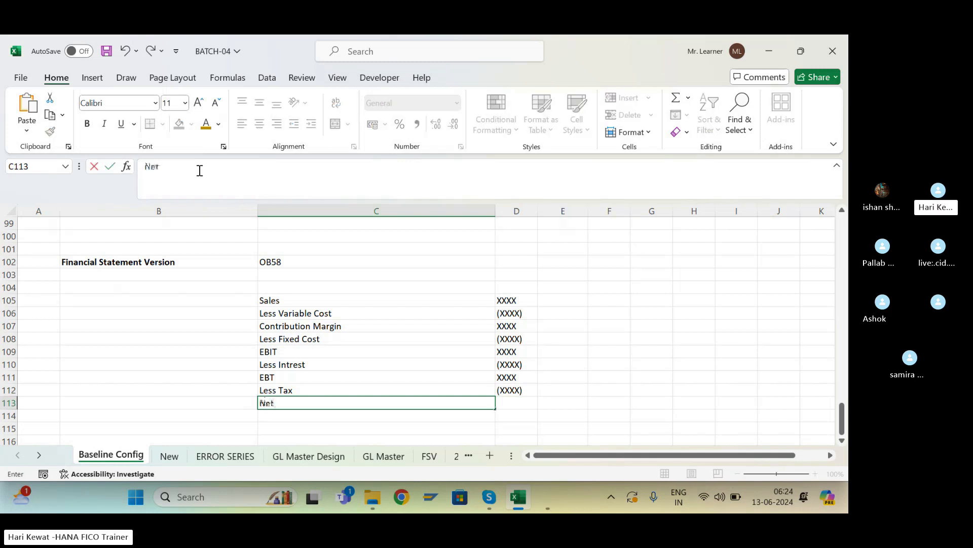
pyautogui.write('aFTER Tax')
pyautogui.press('Return')
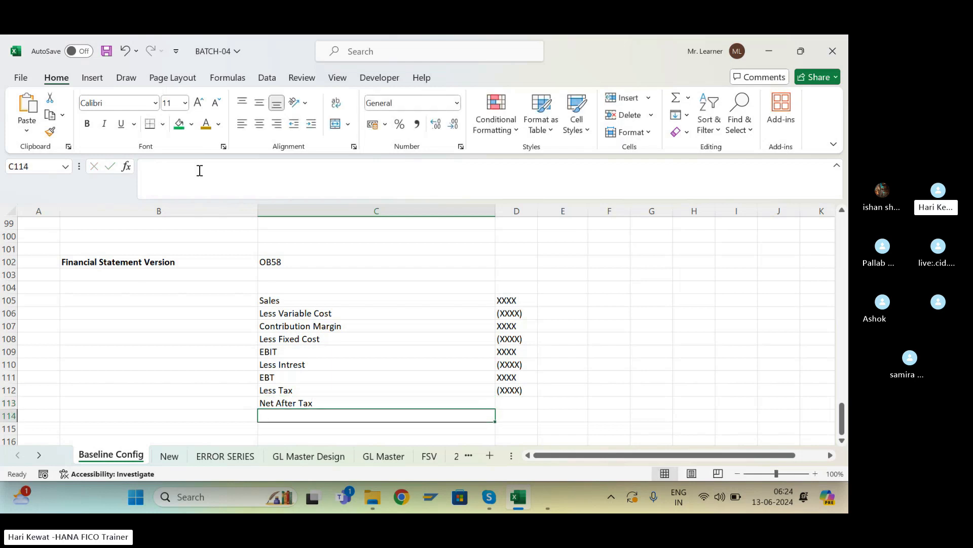
pyautogui.hotkey('ctrl', 's')
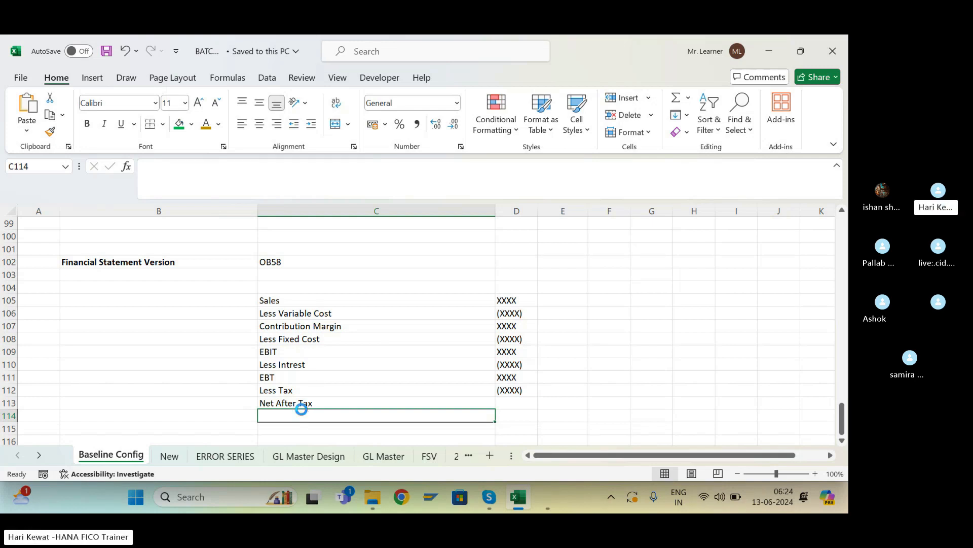
pyautogui.hotkey('ctrl', 's')
# Enter the column headers Liab, Amount, Asset and Amount across C117:F117.
pyautogui.click(158, 263)
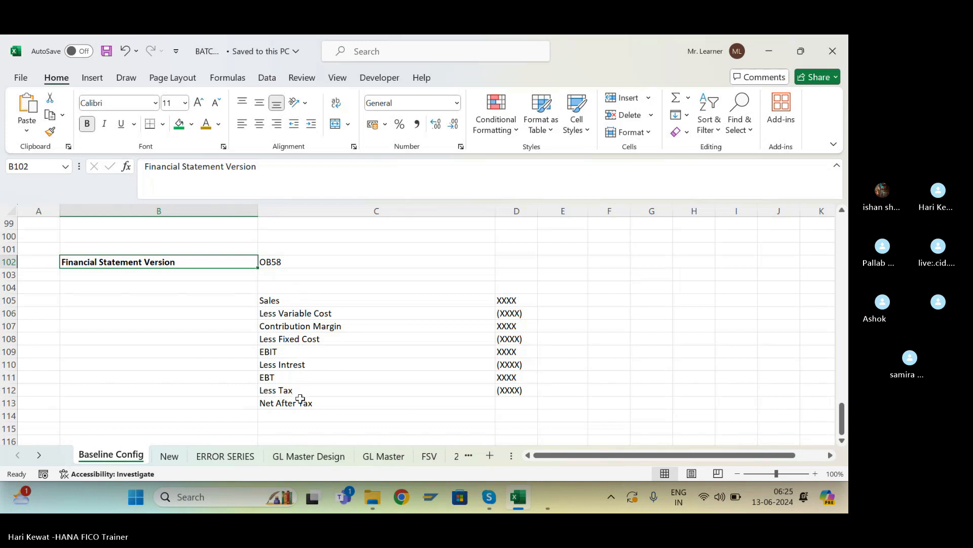
pyautogui.click(300, 400)
pyautogui.press('Down')
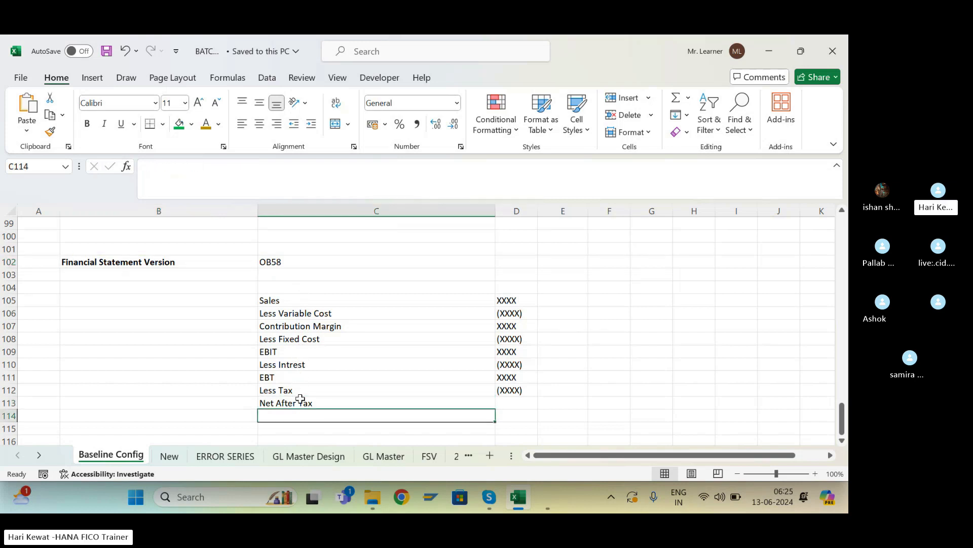
pyautogui.press('Down')
pyautogui.press('Down')
pyautogui.press('Down')
pyautogui.press('Down')
pyautogui.press('Down')
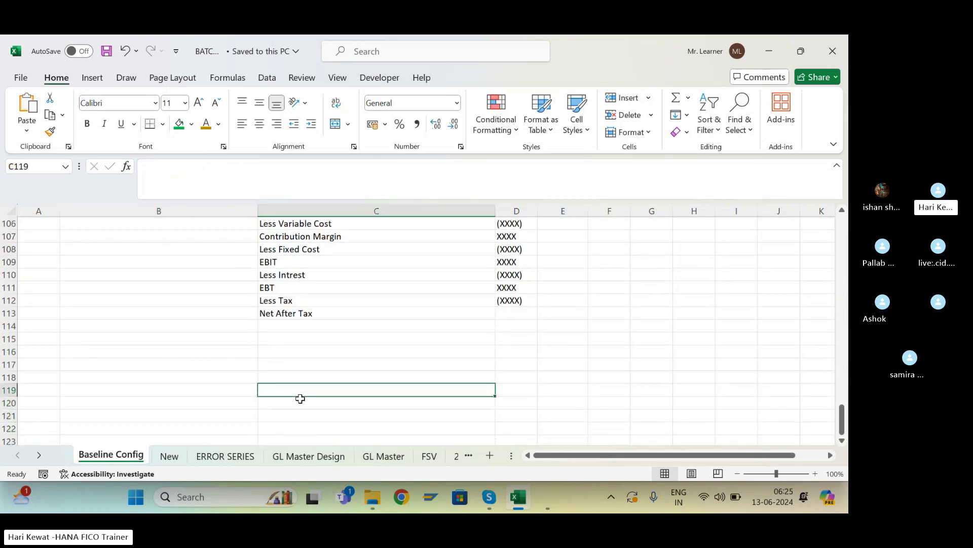
pyautogui.press('Up')
pyautogui.press('Up')
pyautogui.write('Liab')
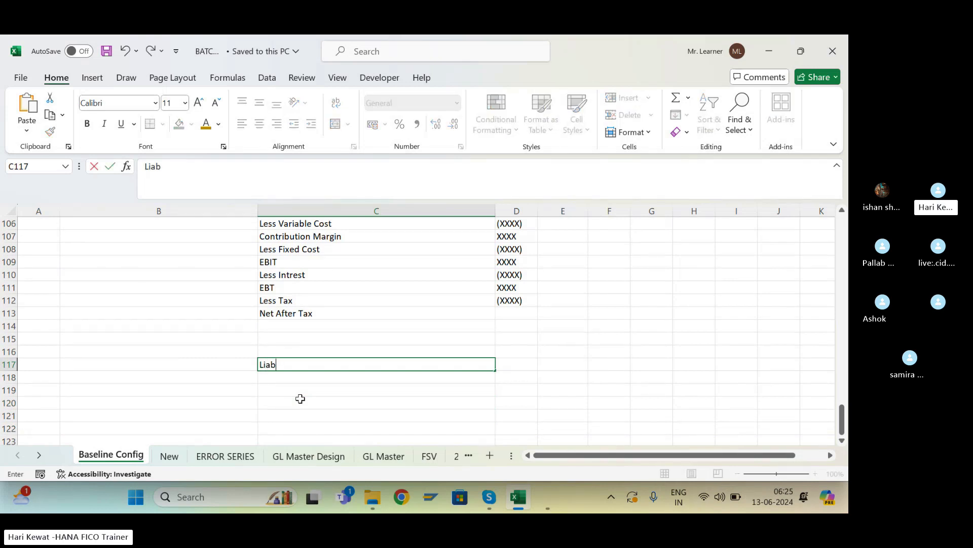
pyautogui.press('Tab')
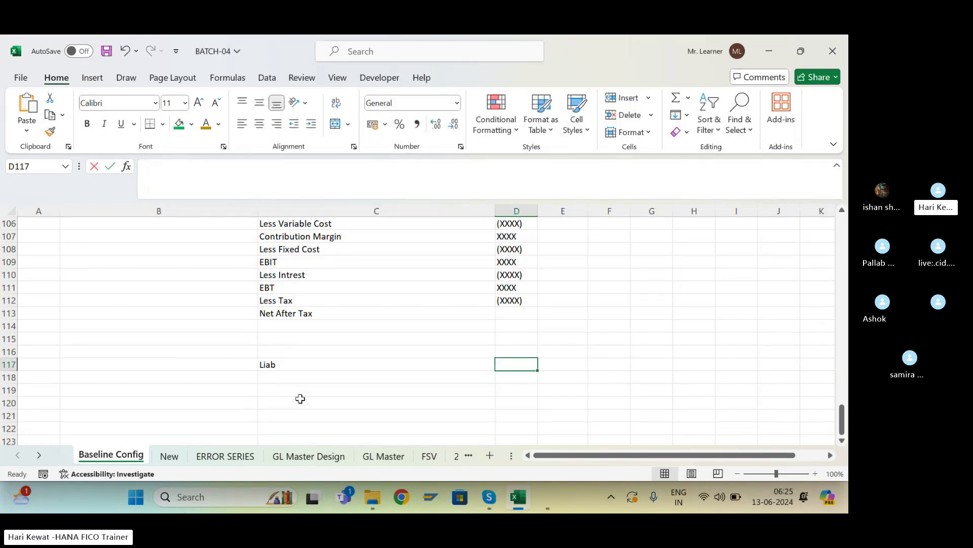
pyautogui.write('Amount')
pyautogui.press('Tab')
pyautogui.write('Asset')
pyautogui.press('Tab')
pyautogui.write('AMount')
pyautogui.press('Return')
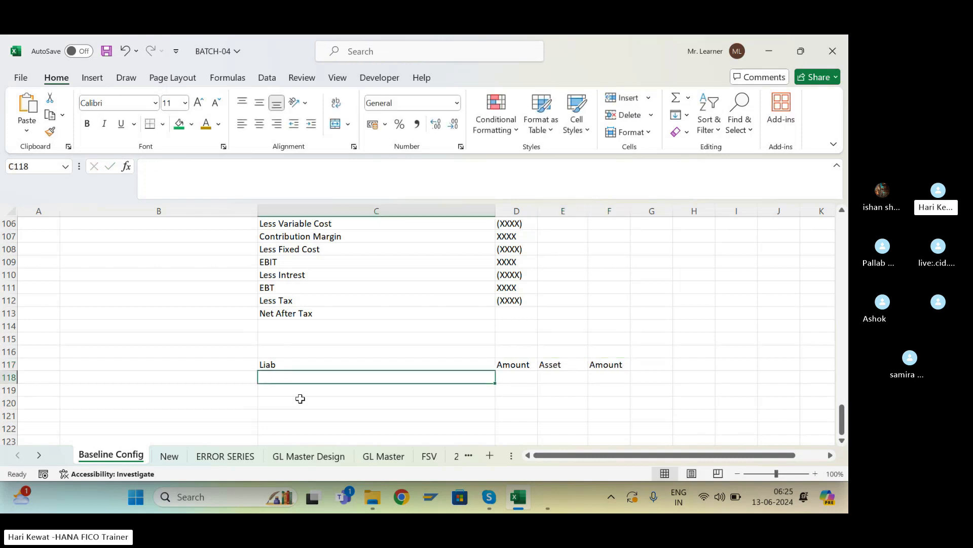
# Clear the header row in C117:F117.
pyautogui.press('Up')
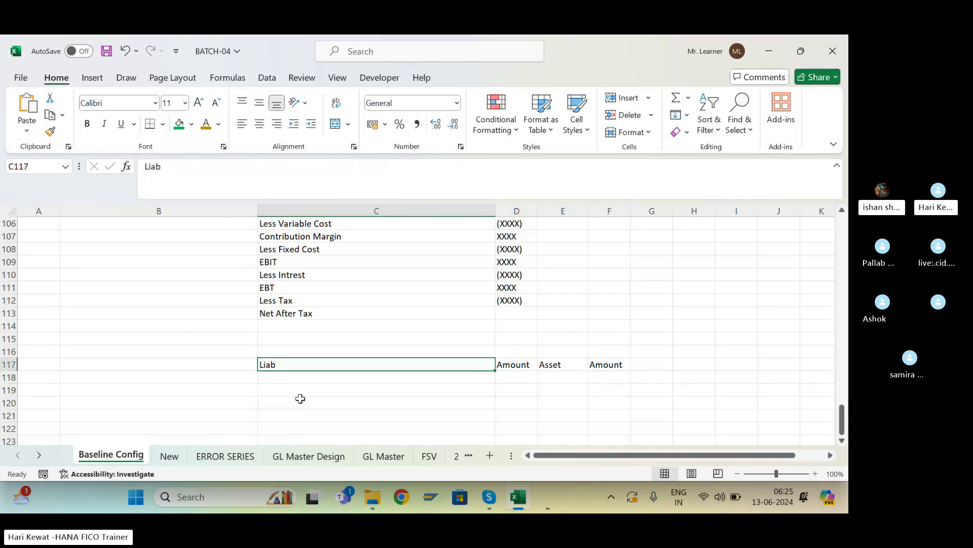
pyautogui.hotkey('shift', 'Right')
pyautogui.hotkey('shift', 'Right')
pyautogui.hotkey('shift', 'Right')
pyautogui.press('Delete')
pyautogui.press('Left')
pyautogui.press('Right')
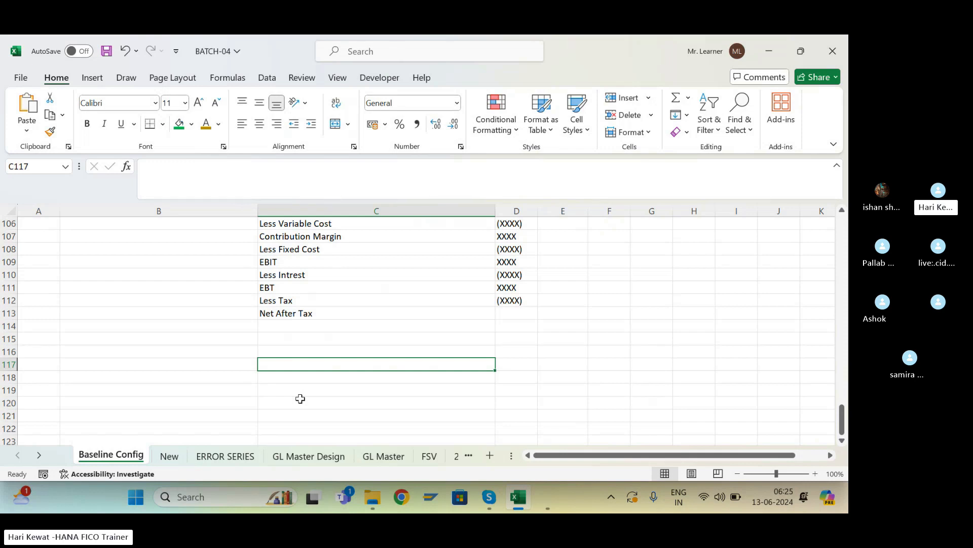
# Enter the heading Balancesheet in C117 and the subheading Asset in D118.
pyautogui.write('Balan')
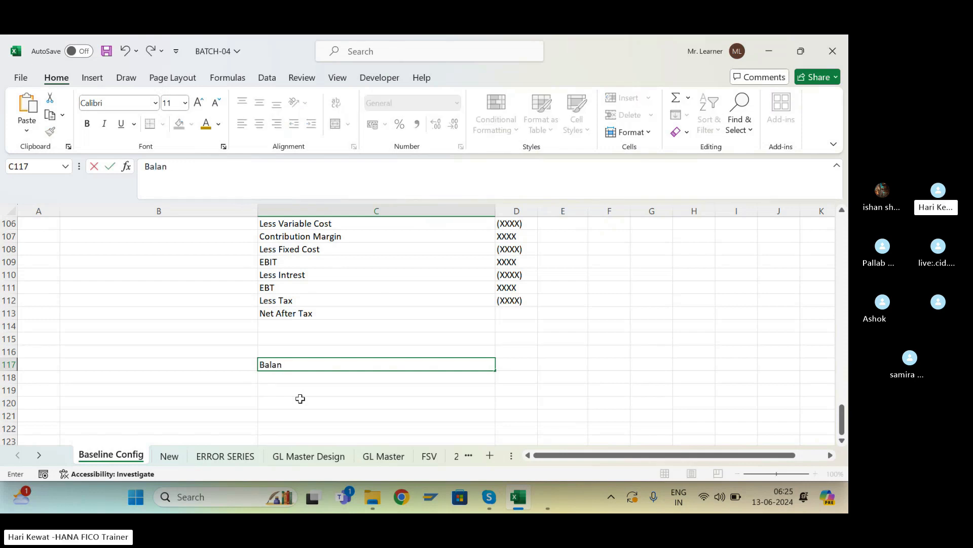
pyautogui.write('cesheet')
pyautogui.press('Return')
pyautogui.press('Right')
pyautogui.write('Asset')
pyautogui.press('Return')
# Enter the subheading Liablities in D122, leaving three empty rows below Asset.
pyautogui.press('Down')
pyautogui.press('Down')
pyautogui.press('Down')
pyautogui.write('Liablities')
pyautogui.press('Tab')
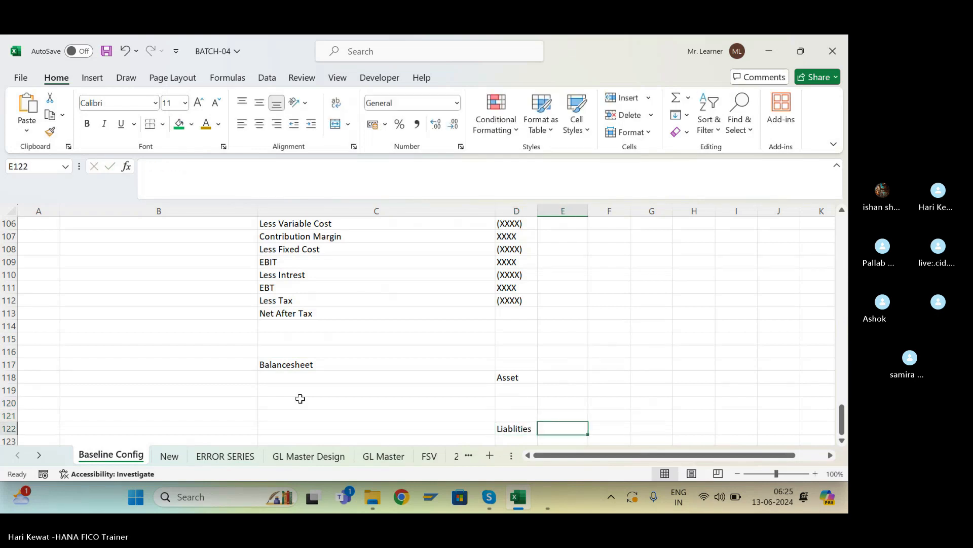
# List Current Asset in E119 and Fixed Asset in E120 under the Asset subheading.
pyautogui.press('Up')
pyautogui.press('Up')
pyautogui.press('Up')
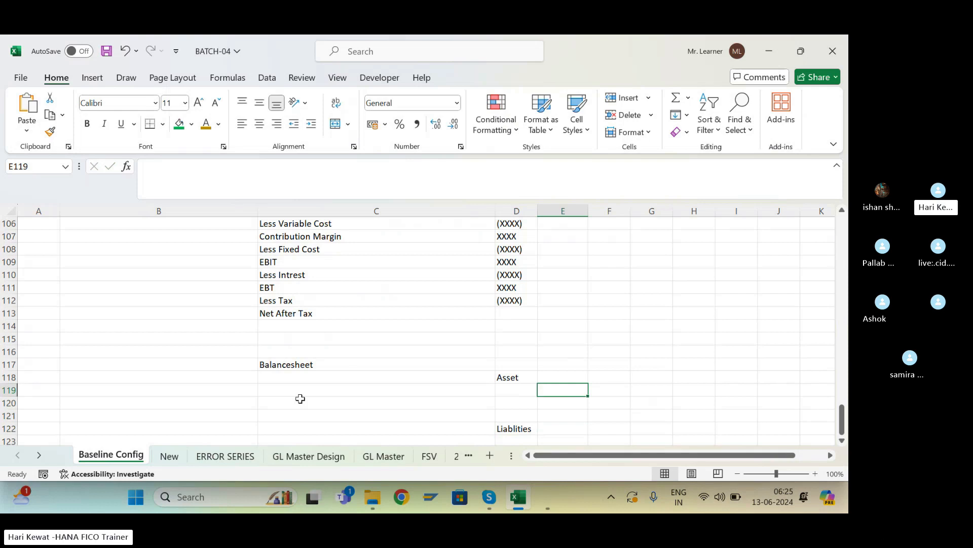
pyautogui.write('Cur')
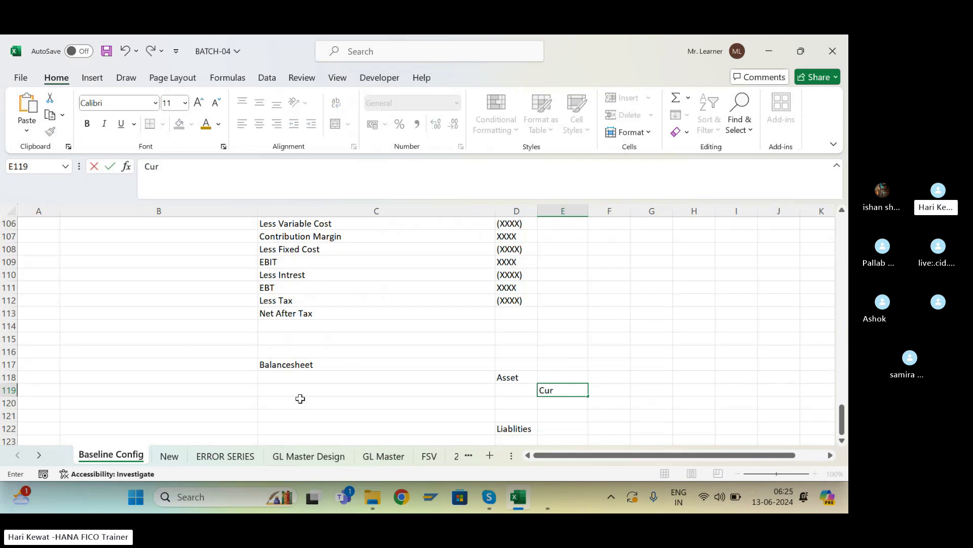
pyautogui.write('rent Asset')
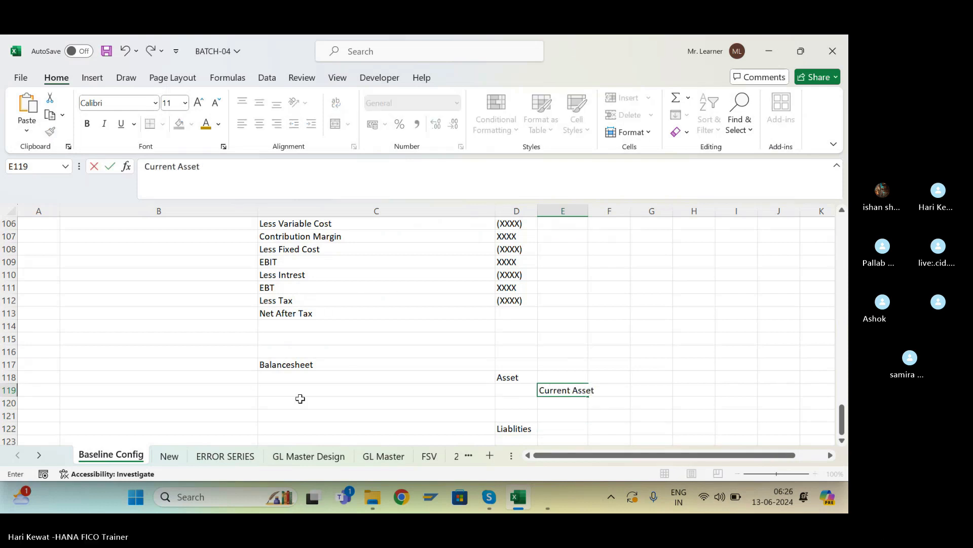
pyautogui.press('Return')
pyautogui.write('Fixe')
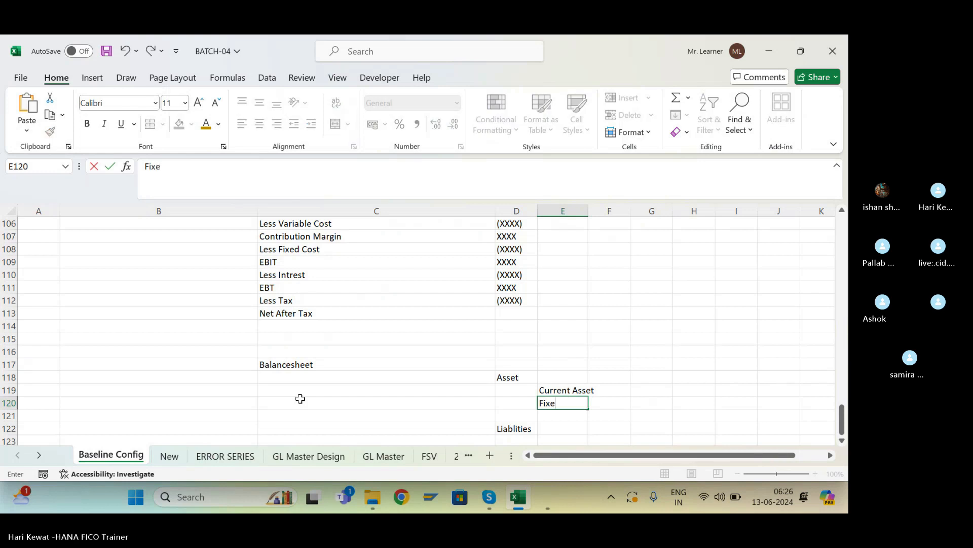
pyautogui.write('d Asset')
pyautogui.press('Return')
pyautogui.press('Left')
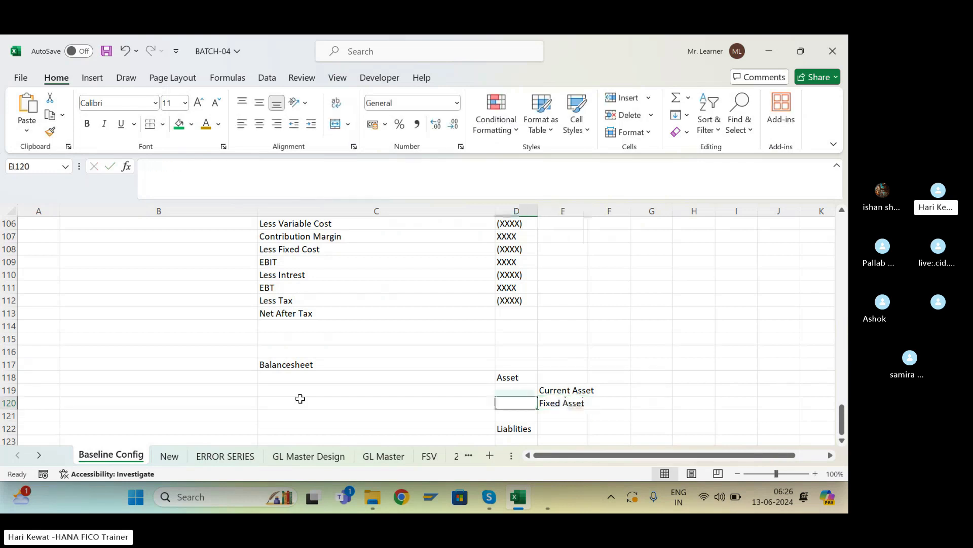
# Move the Fixed Asset and Liablities labels down two rows, to E122 and D124, making room under Current Asset.
pyautogui.hotkey('shift', 'Right')
pyautogui.hotkey('shift', 'Down')
pyautogui.hotkey('shift', 'Down')
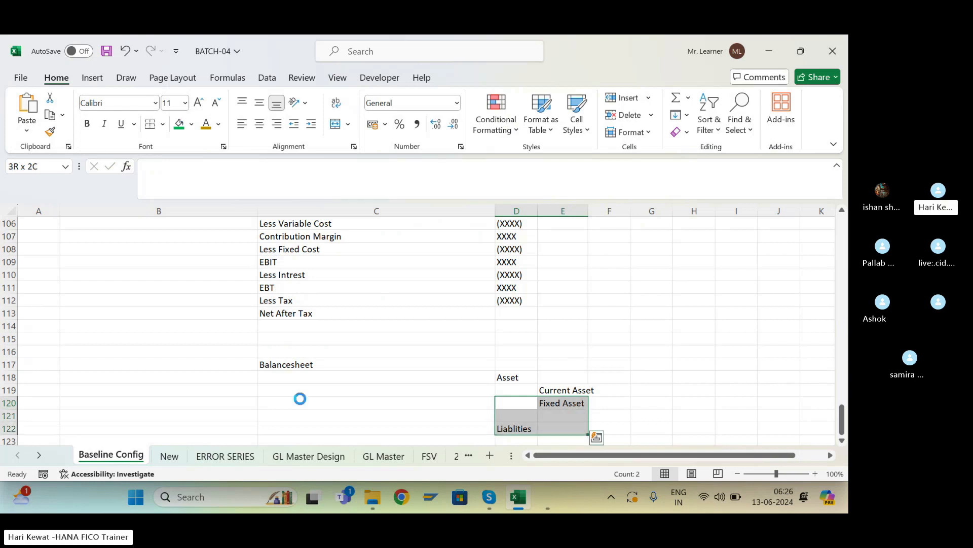
pyautogui.hotkey('ctrl', 'c')
pyautogui.press('Down')
pyautogui.press('Down')
pyautogui.hotkey('ctrl', 'v')
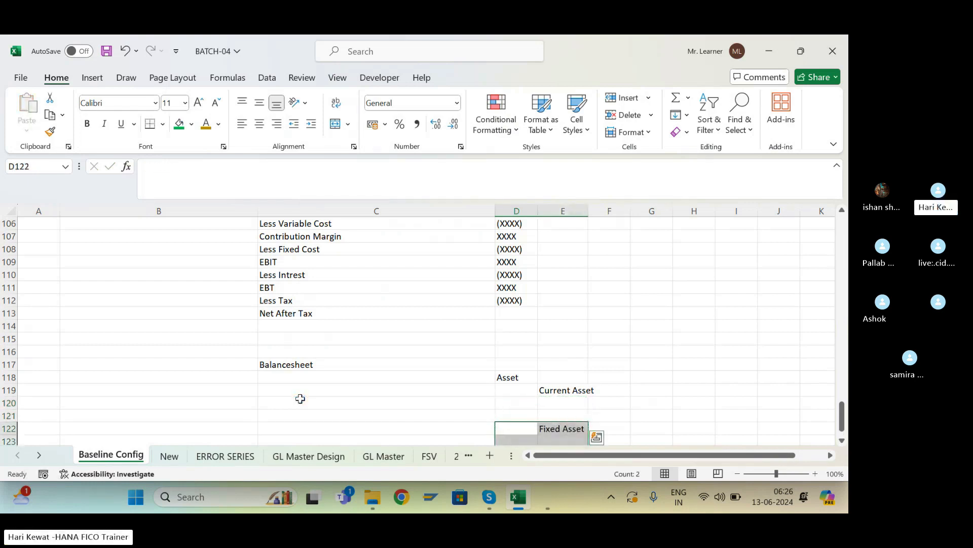
# List AR in F120 and Cash in F121 under the Current Asset heading.
pyautogui.click(610, 404)
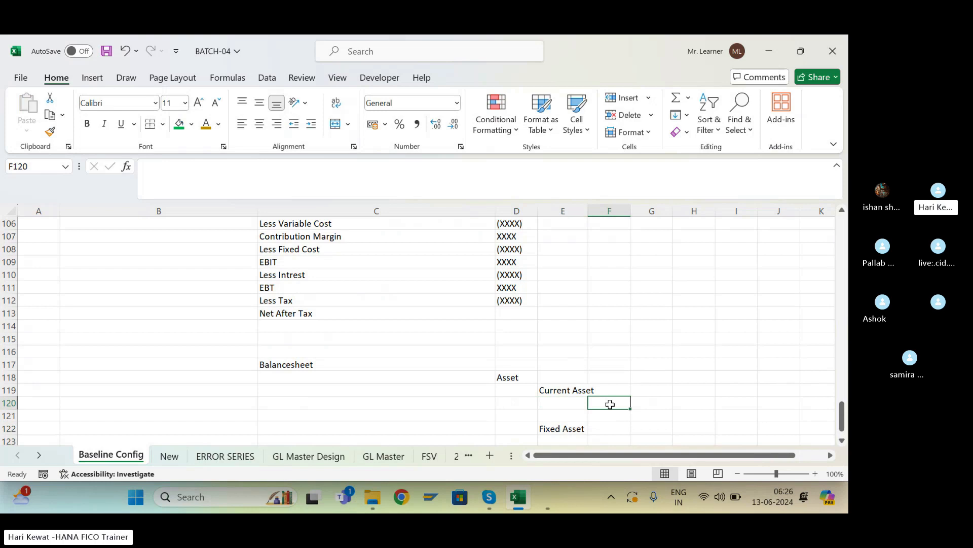
pyautogui.write('AR')
pyautogui.press('Return')
pyautogui.write('Cash')
pyautogui.press('Return')
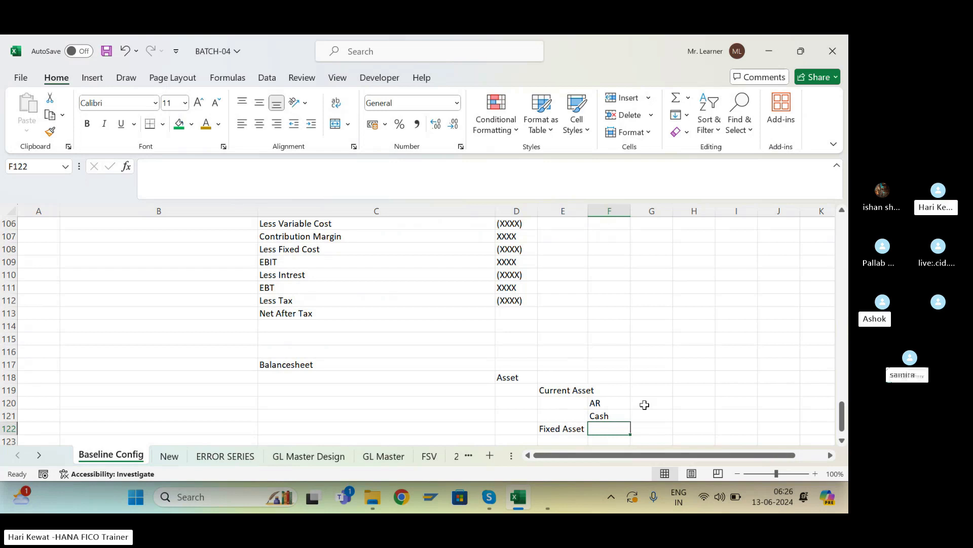
# Move the Fixed Asset label down one row to E123, leaving a blank row below Cash.
pyautogui.press('Left')
pyautogui.hotkey('ctrl', 'c')
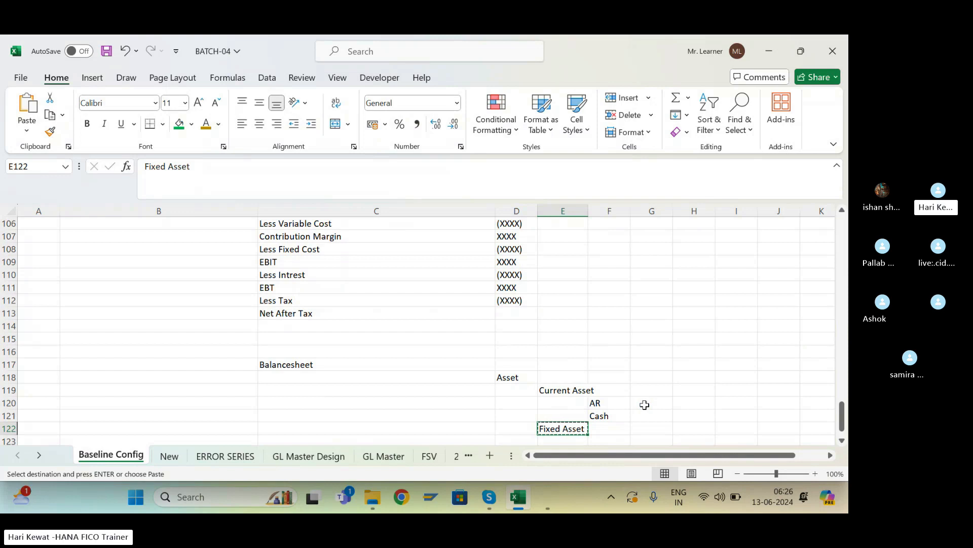
pyautogui.press('Down')
pyautogui.press('Return')
# Move the Liablities label down two rows to D126.
pyautogui.press('Down')
pyautogui.press('Left')
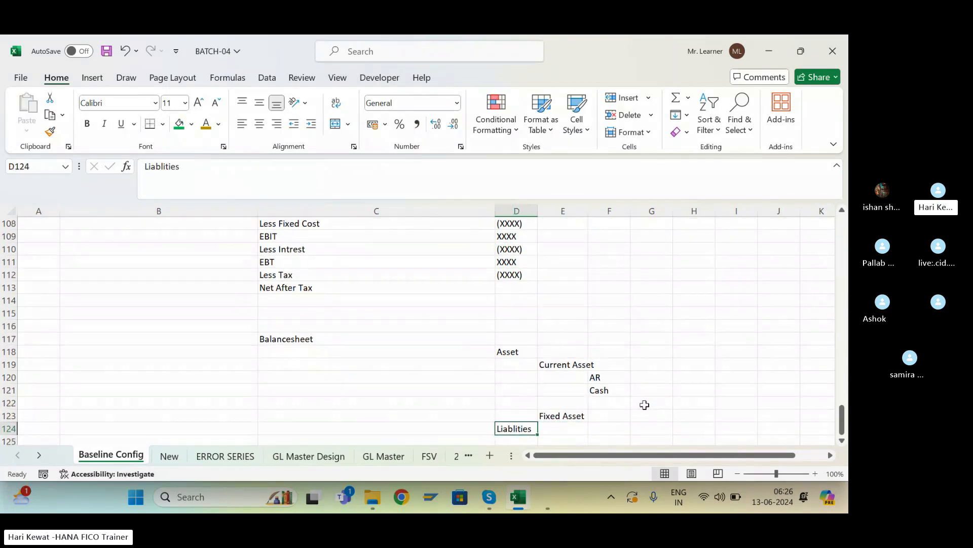
pyautogui.hotkey('ctrl', 'x')
pyautogui.press('Down')
pyautogui.press('Down')
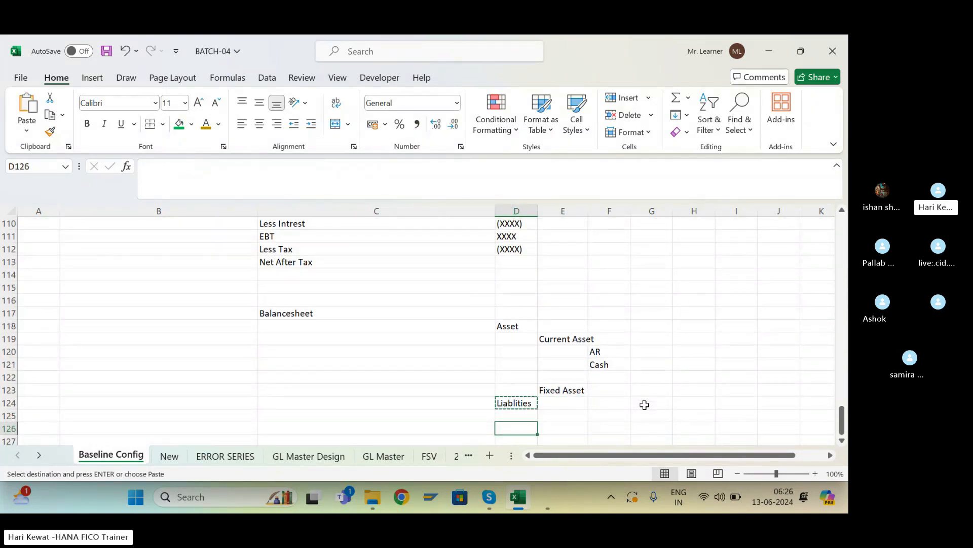
pyautogui.press('Return')
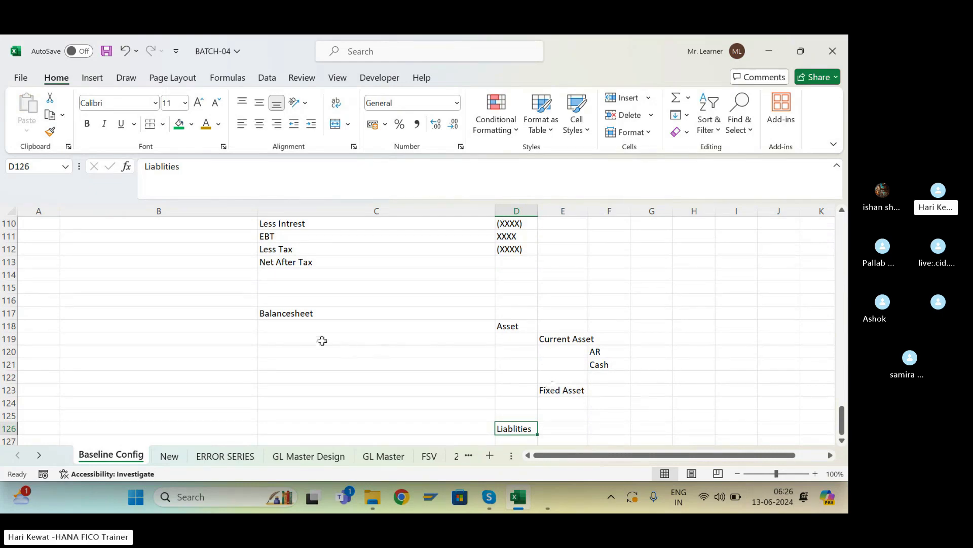
# Review the balance sheet hierarchy by going through the Balancesheet, Asset, Liablities, Current Asset and Fixed Asset cells.
pyautogui.click(300, 314)
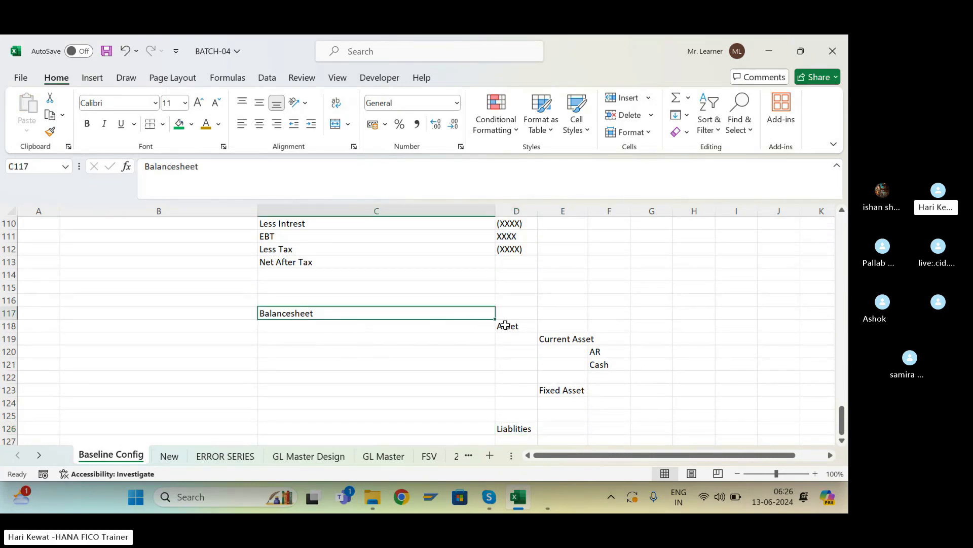
pyautogui.click(508, 325)
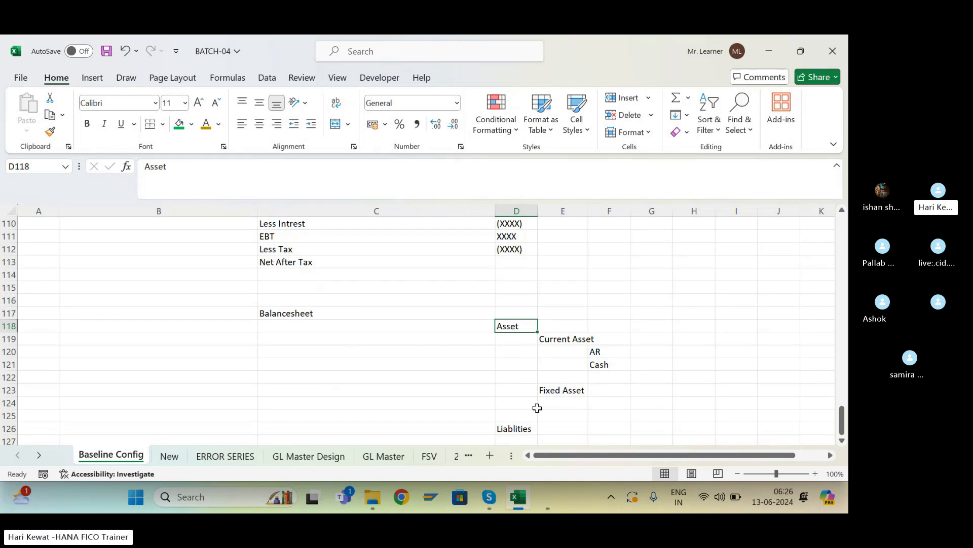
pyautogui.click(518, 426)
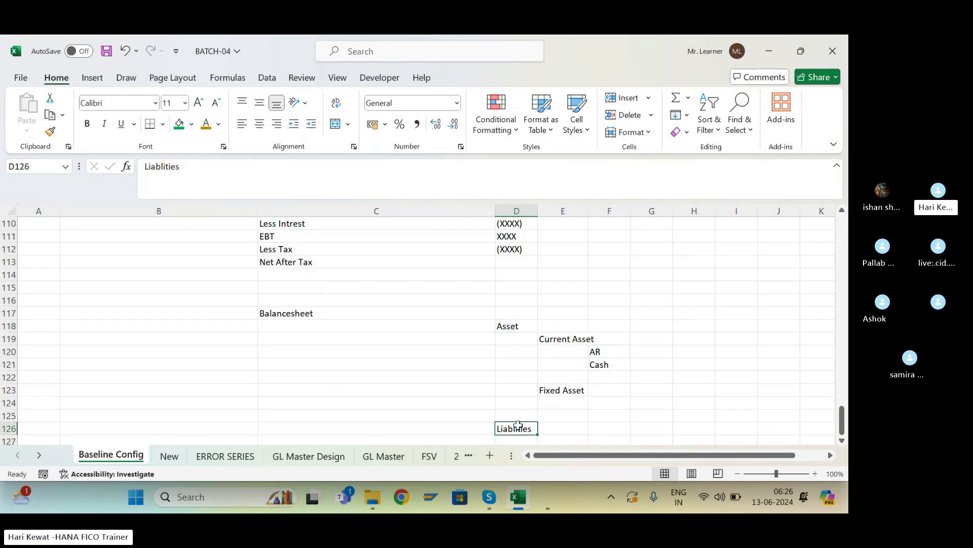
pyautogui.click(551, 339)
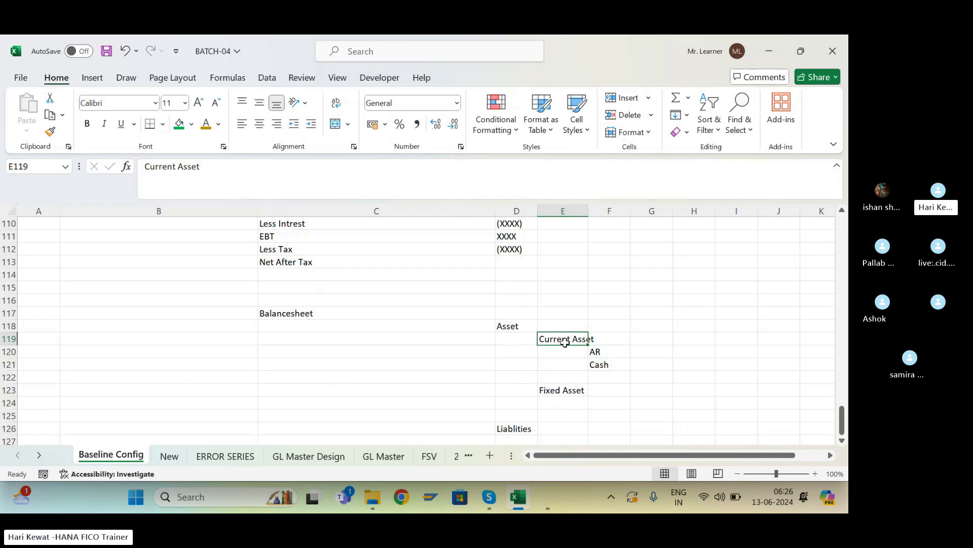
pyautogui.click(562, 388)
pyautogui.click(571, 336)
pyautogui.click(577, 392)
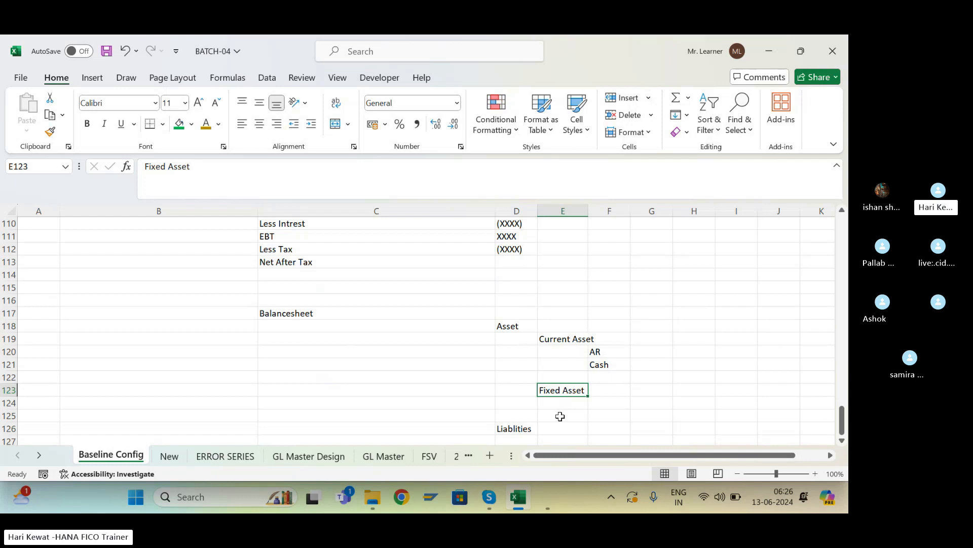
# Enter building in E124 under the Fixed Asset heading, leaving F125 empty.
pyautogui.press('Down')
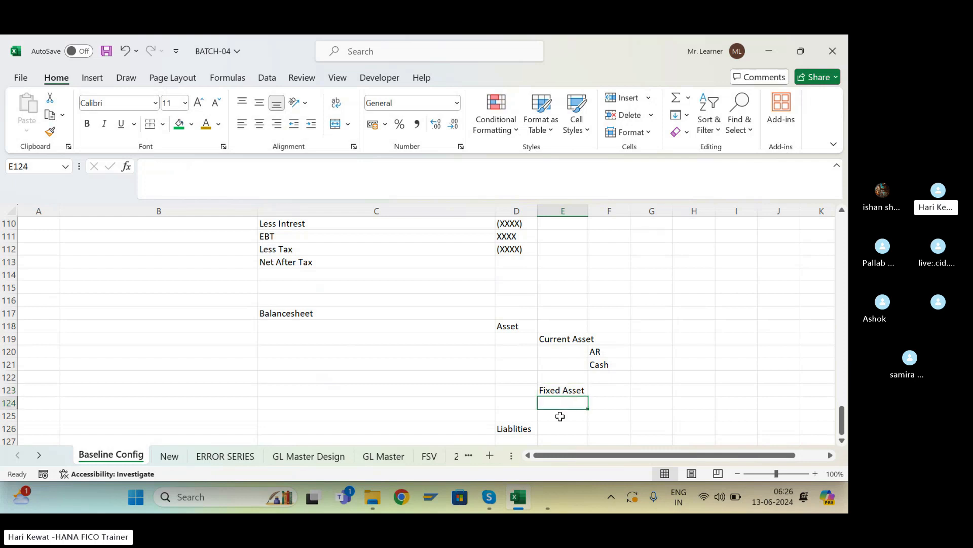
pyautogui.write('building')
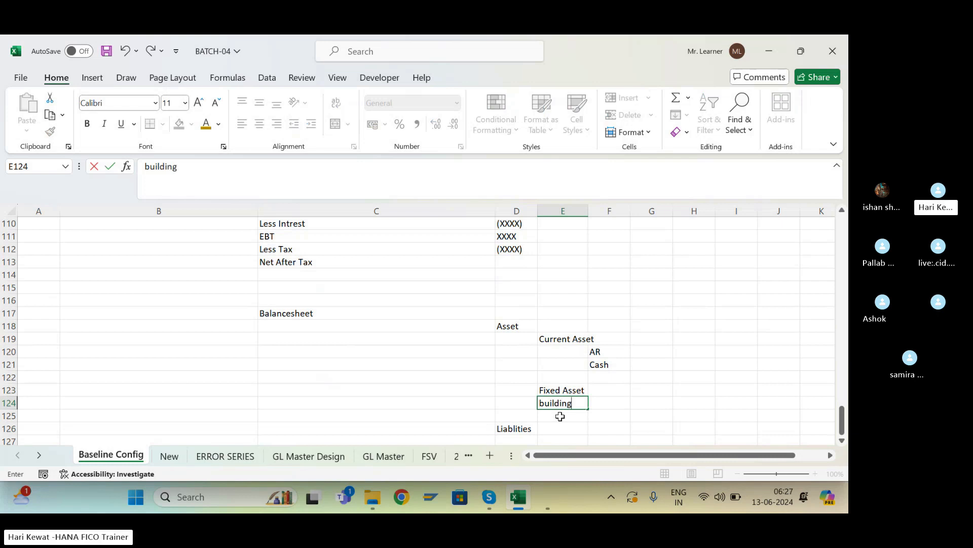
pyautogui.press('Tab')
pyautogui.press('Down')
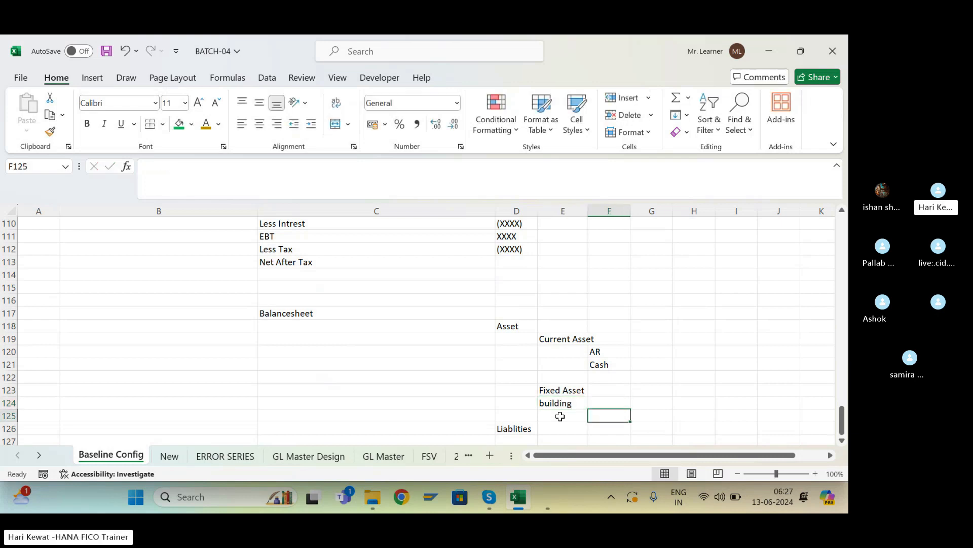
pyautogui.write('r')
pyautogui.press('BackSpace')
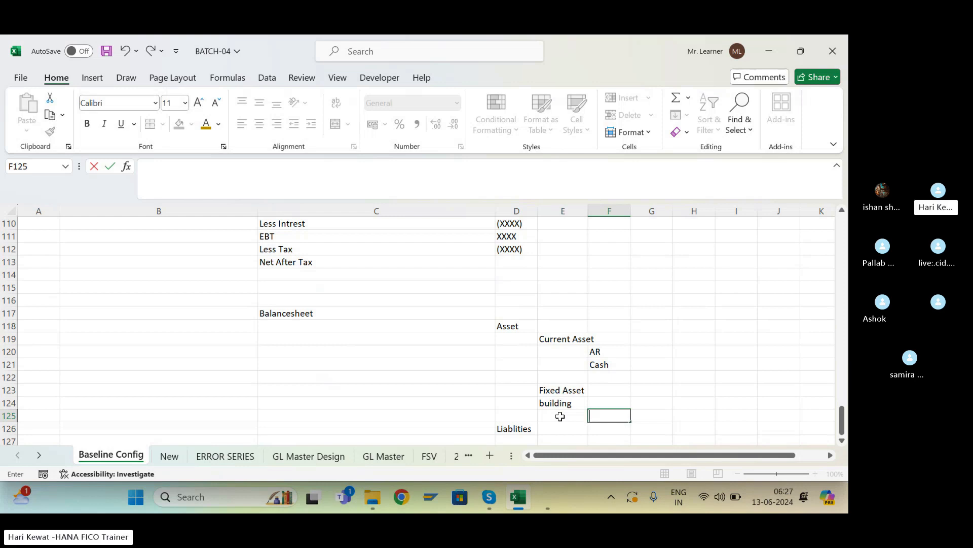
pyautogui.click(201, 286)
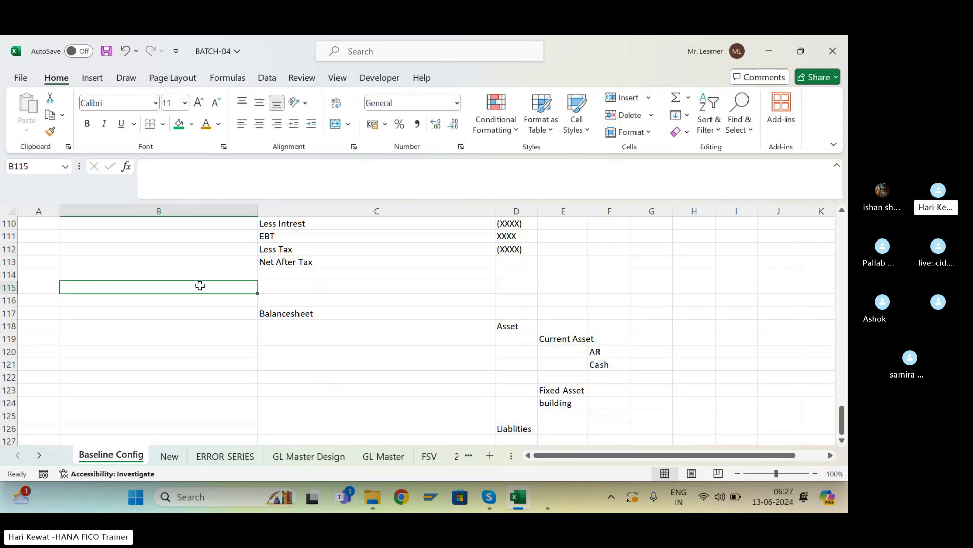
# Go back up the Baseline Config sheet to review the Financial Statement Version entry in B102.
pyautogui.press('Up')
pyautogui.press('Up')
pyautogui.press('Up')
pyautogui.press('Up')
pyautogui.press('Up')
pyautogui.press('Up')
pyautogui.press('Up')
pyautogui.press('Up')
pyautogui.press('Up')
pyautogui.press('Up')
pyautogui.press('Up')
pyautogui.press('Up')
pyautogui.press('Up')
pyautogui.press('Up')
pyautogui.press('Up')
pyautogui.press('Up')
pyautogui.press('Up')
pyautogui.press('Up')
pyautogui.press('Up')
pyautogui.press('Up')
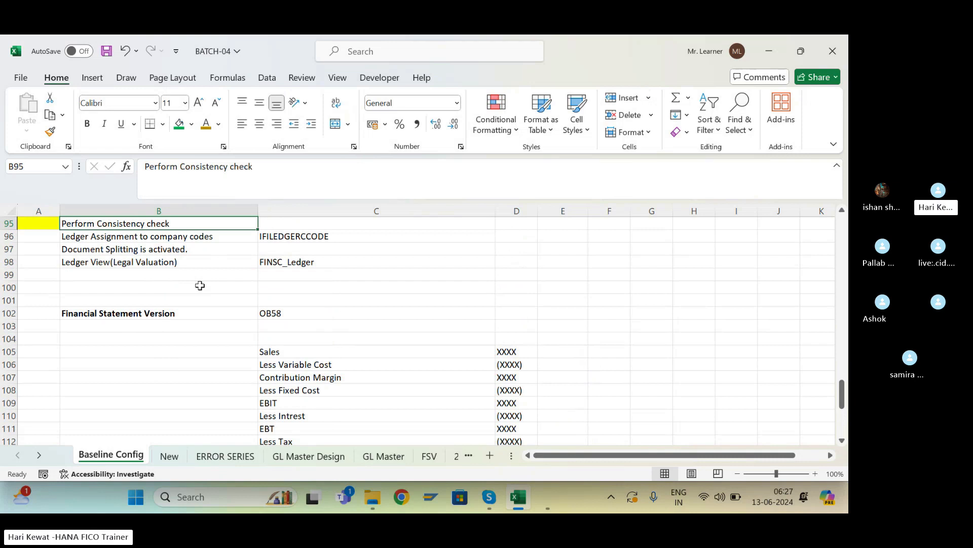
pyautogui.press('Down')
pyautogui.press('Down')
pyautogui.press('Down')
pyautogui.press('Down')
pyautogui.press('Down')
pyautogui.press('Down')
pyautogui.press('Down')
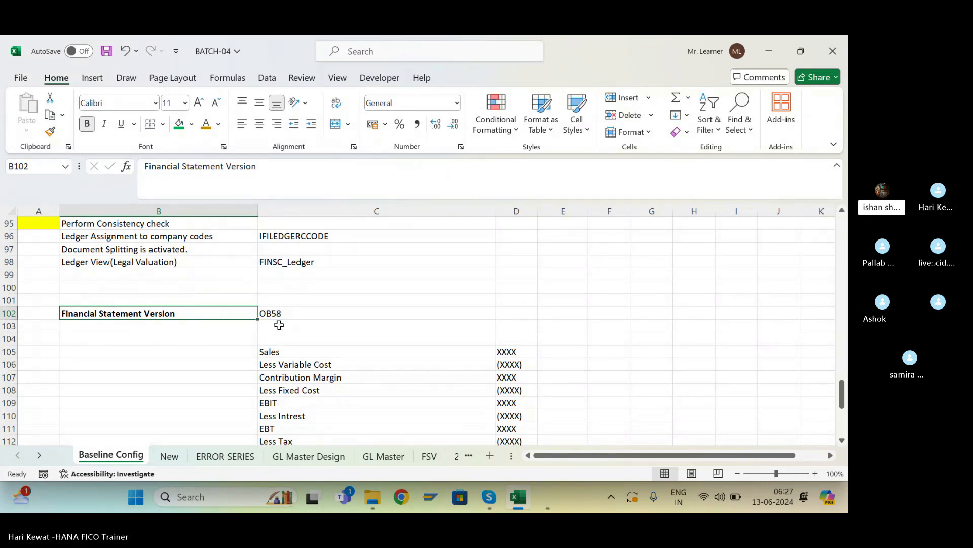
# Clear the sample income statement and balance sheet from C104:F127 and save the workbook.
pyautogui.click(274, 340)
pyautogui.moveTo(273, 339); pyautogui.dragTo(588, 439)
pyautogui.hotkey('shift', 'Down')
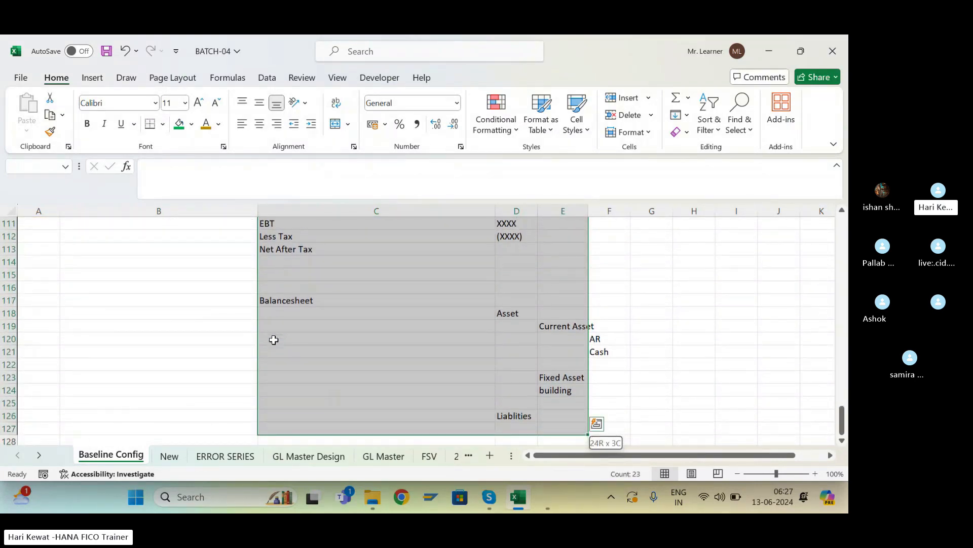
pyautogui.hotkey('shift', 'Right')
pyautogui.press('Delete')
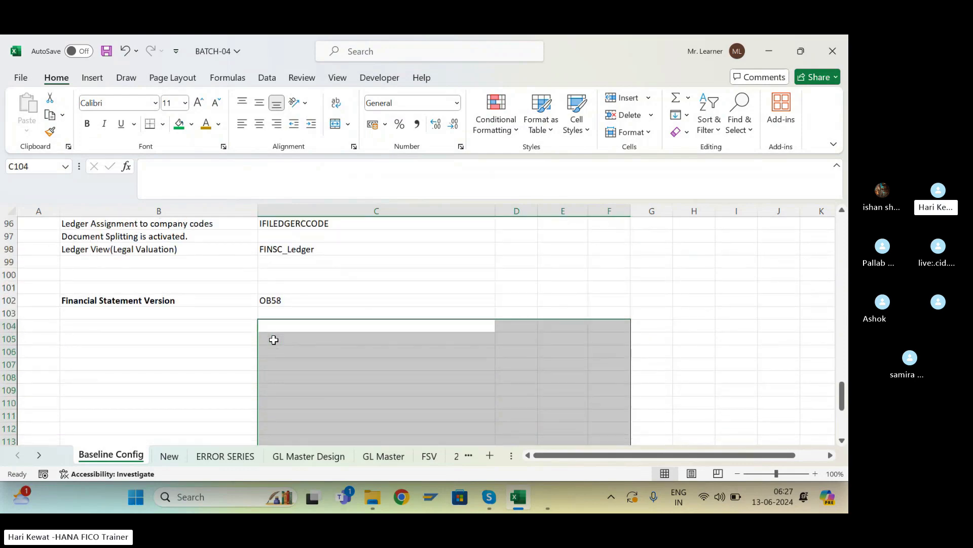
pyautogui.press('Home')
pyautogui.hotkey('ctrl', 's')
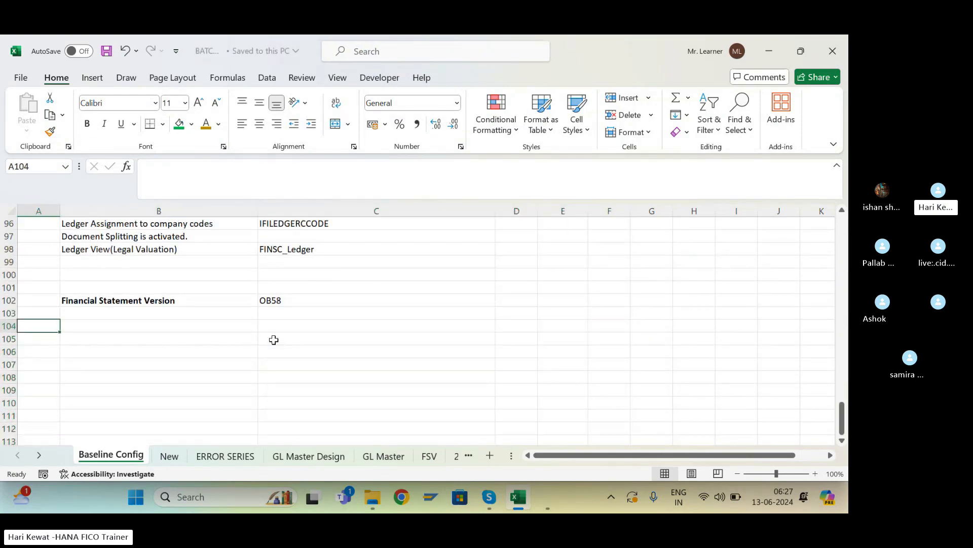
pyautogui.press('Right')
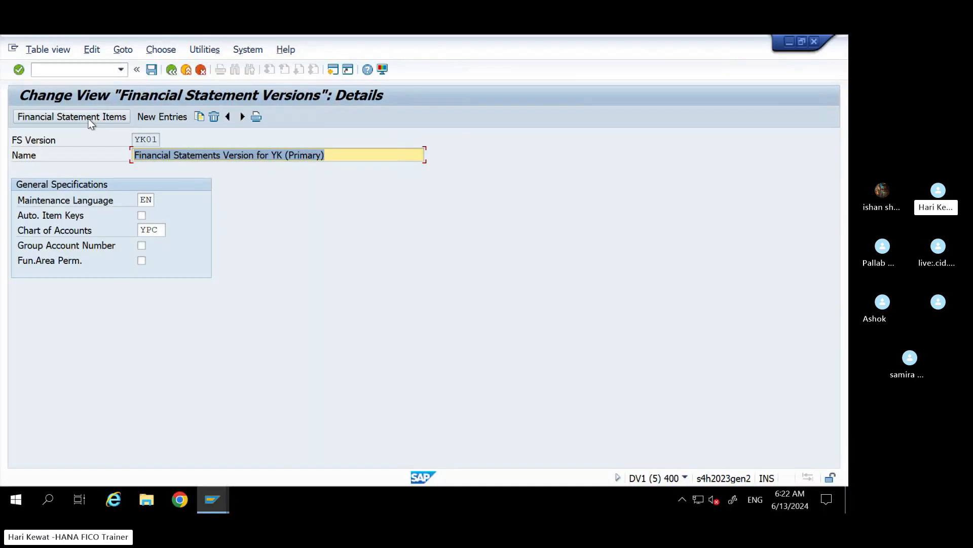
# In SAP, open YK01's financial statement items, examine Balance Sheet assets down to the Gross Properties account range, and collapse Assets again.
pyautogui.click(91, 120)
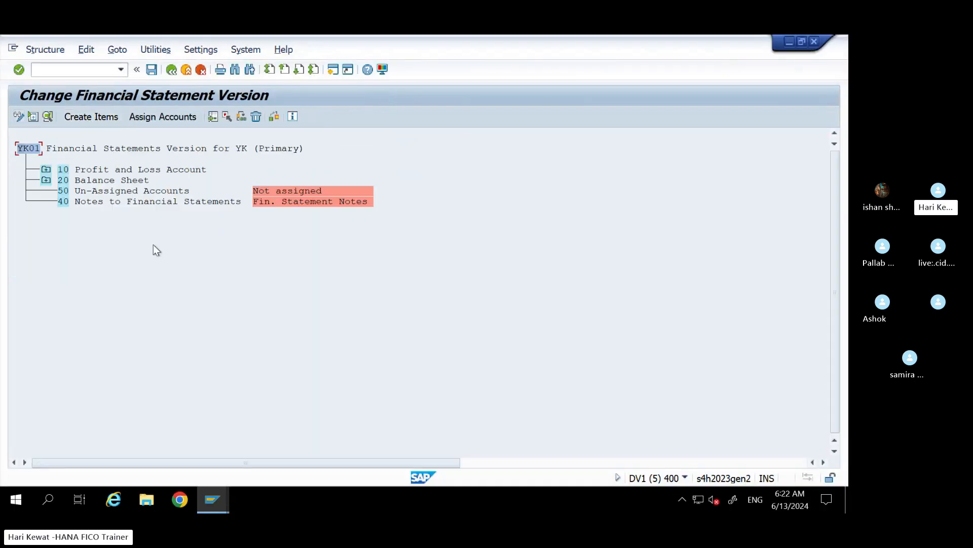
pyautogui.click(47, 182)
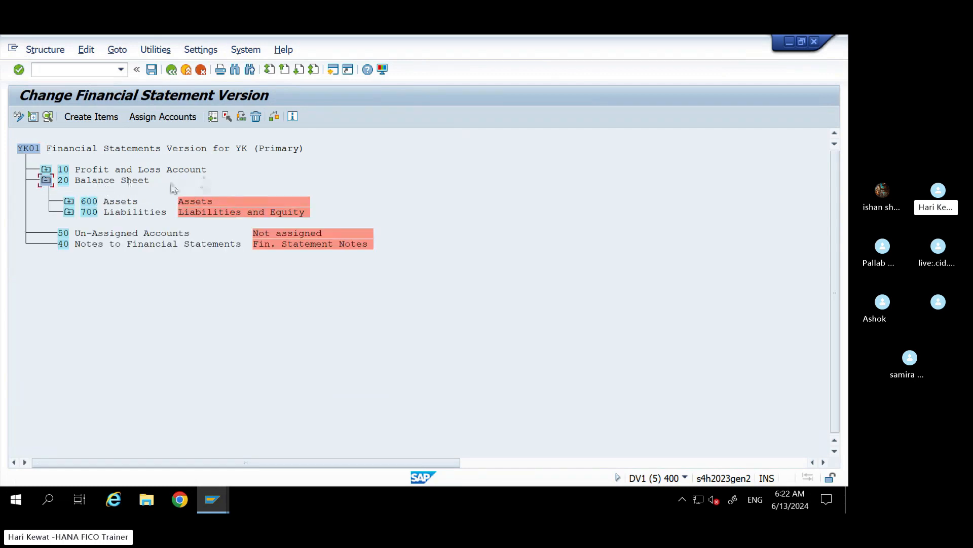
pyautogui.click(69, 203)
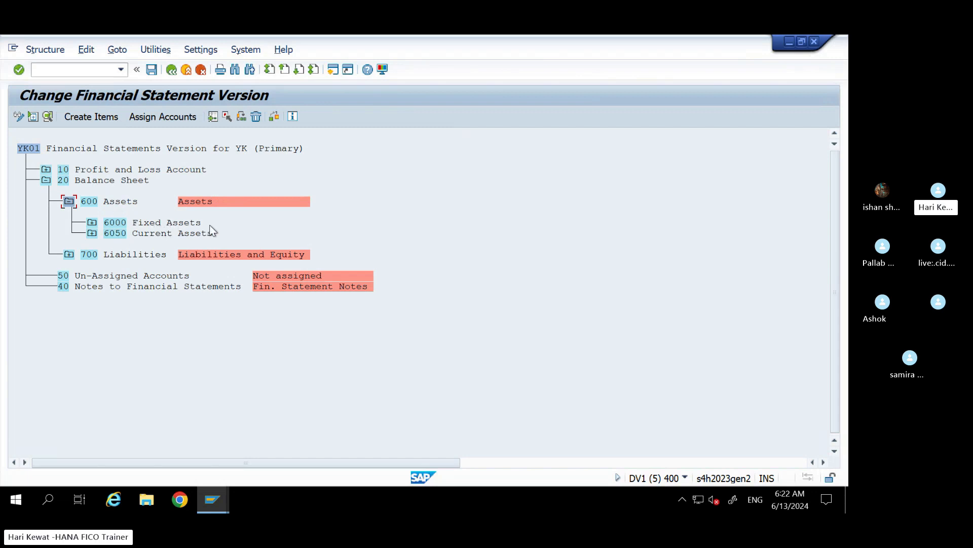
pyautogui.click(92, 224)
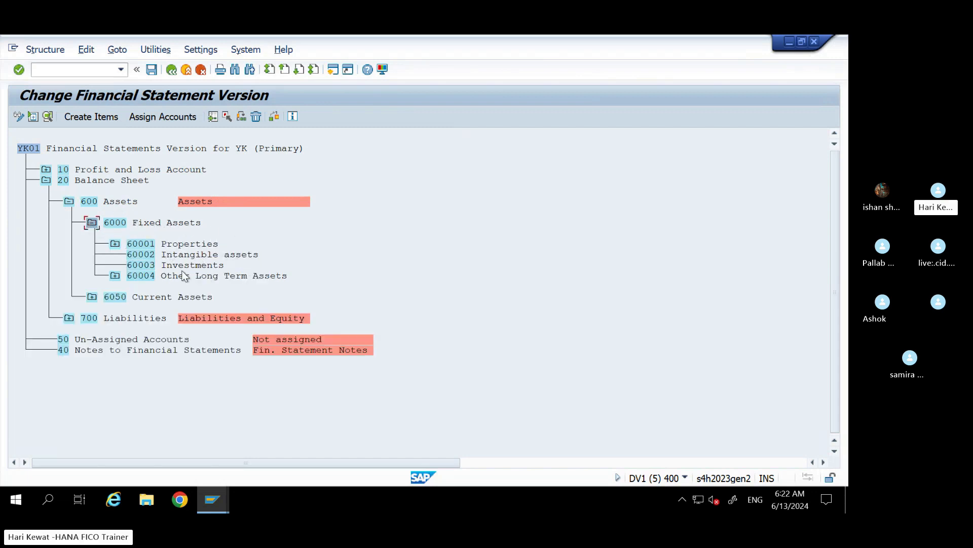
pyautogui.click(116, 245)
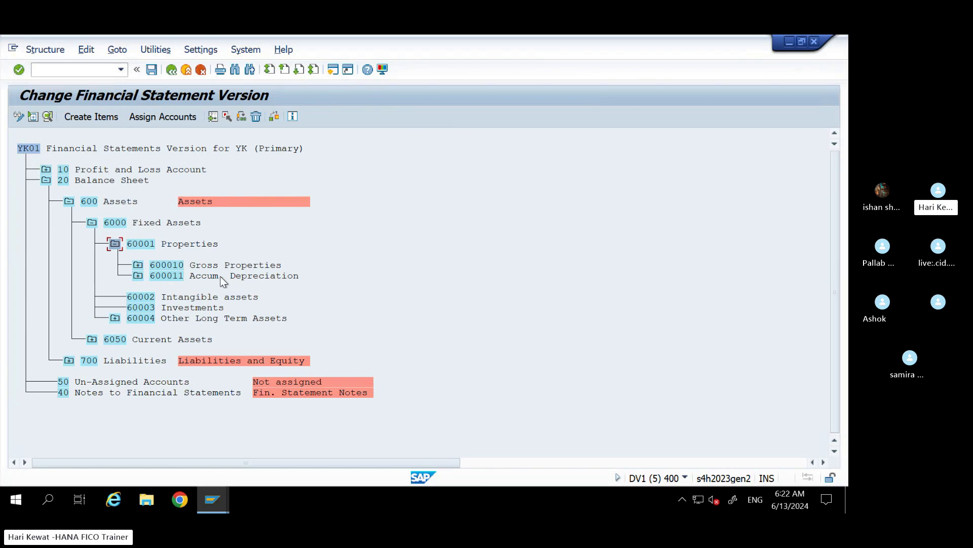
pyautogui.click(138, 266)
pyautogui.click(139, 266)
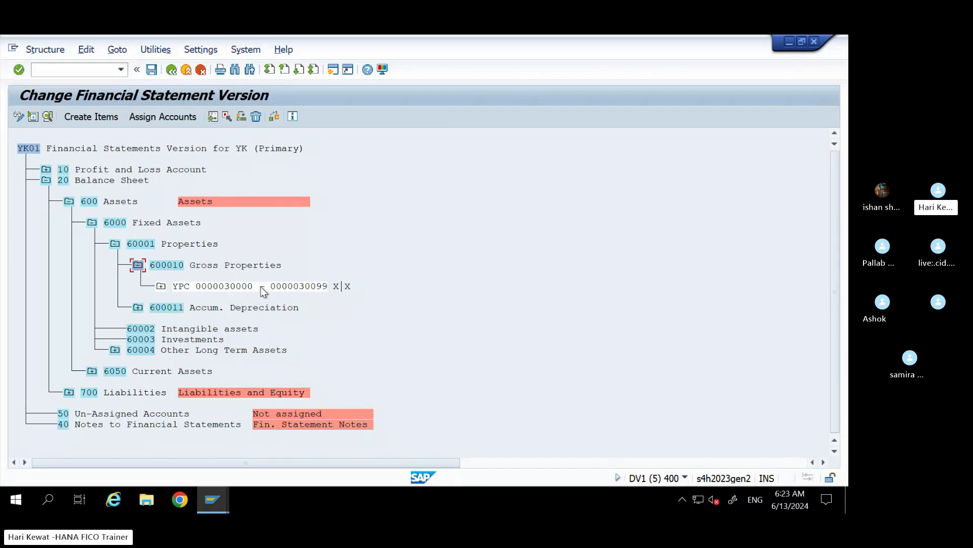
pyautogui.click(138, 265)
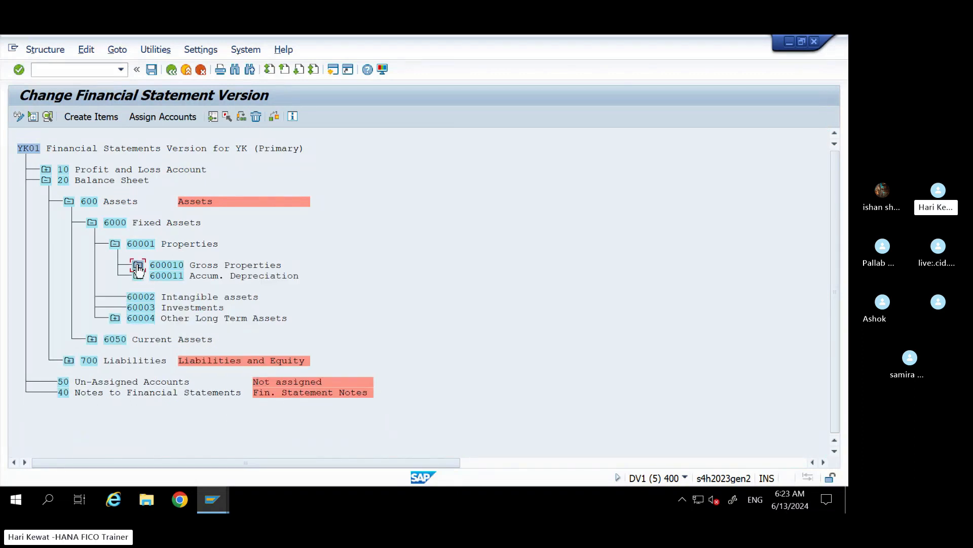
pyautogui.click(69, 201)
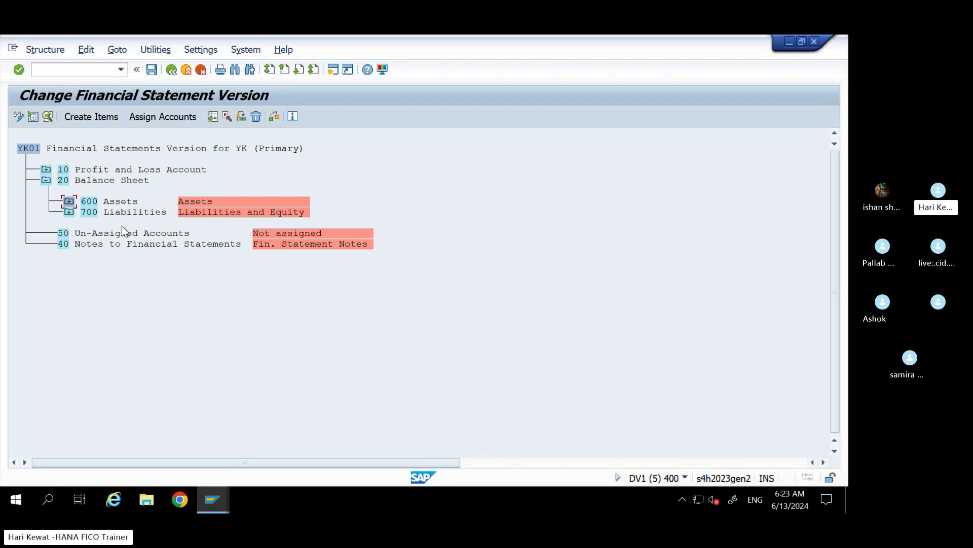
# Expand Profit and Loss Account, Expenses and Cost of Goods Sold to examine the assigned account range.
pyautogui.click(45, 170)
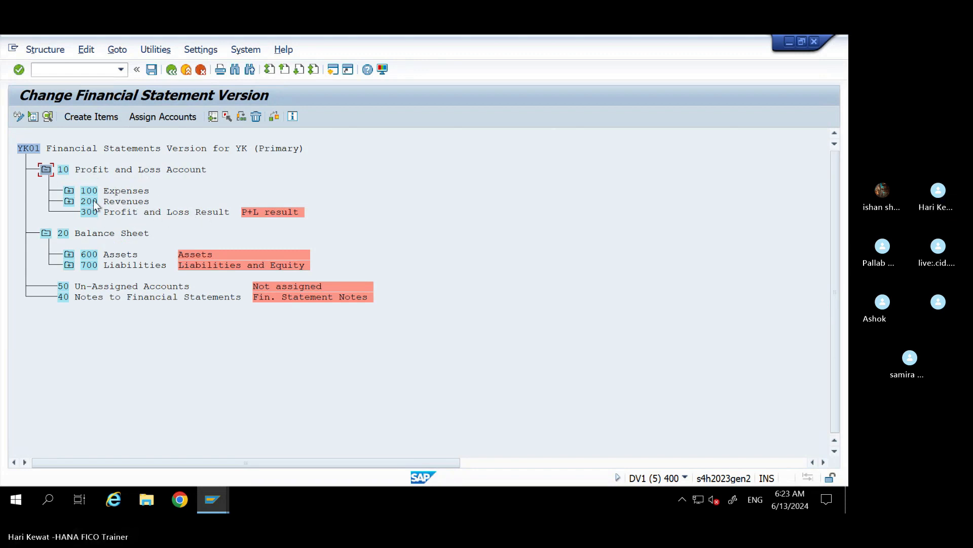
pyautogui.click(69, 190)
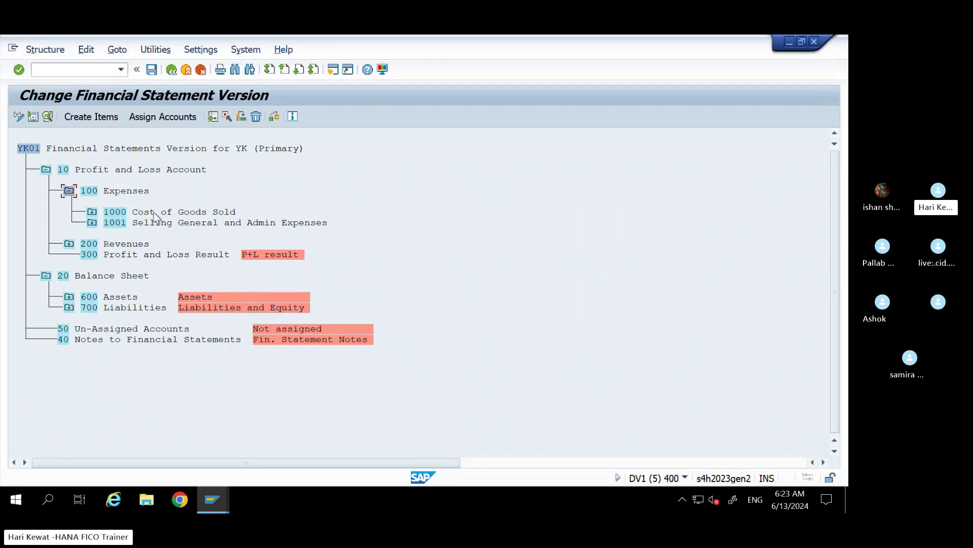
pyautogui.click(91, 212)
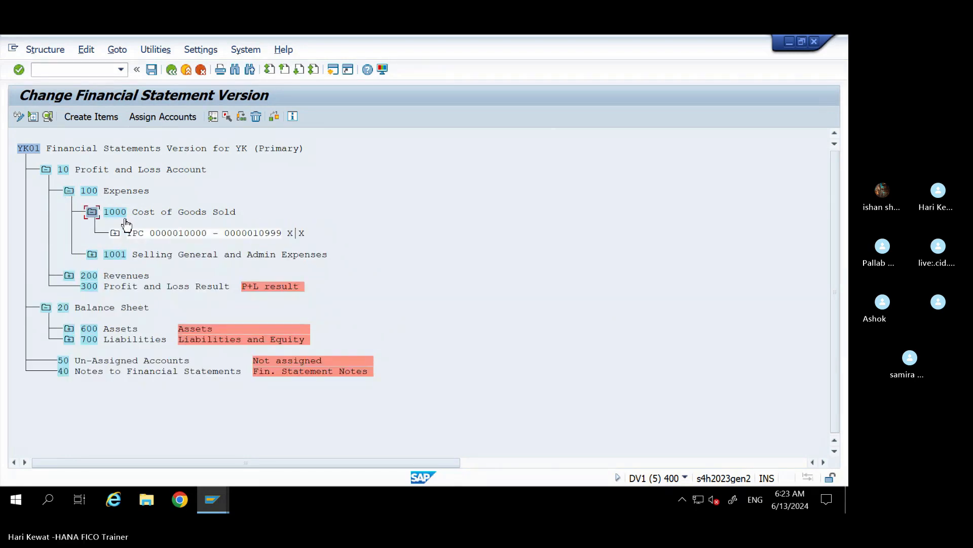
# Expand Selling General and Admin Expenses to examine its sub-items, leave YK01's item structure and return to the Financial Statement Version entry in Excel.
pyautogui.click(91, 254)
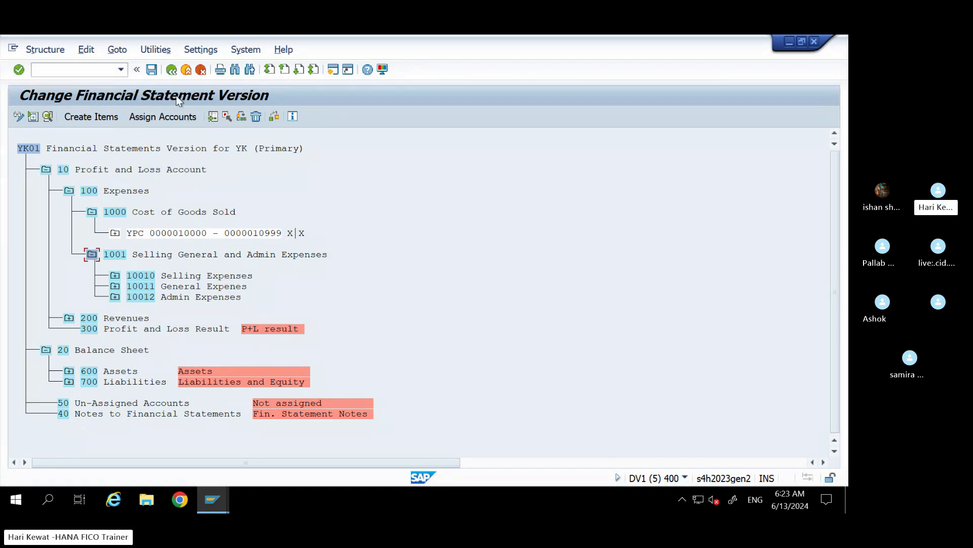
pyautogui.click(173, 71)
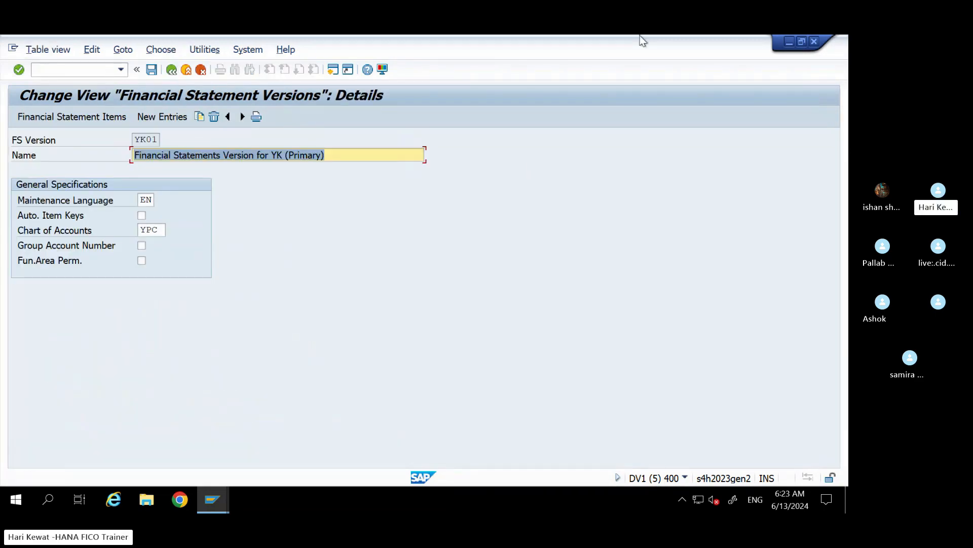
pyautogui.click(743, 46)
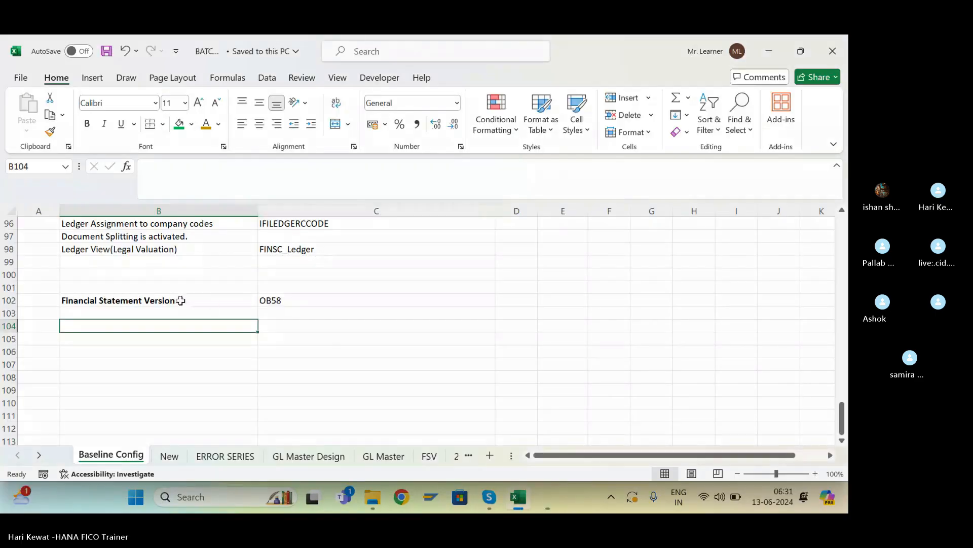
pyautogui.click(164, 299)
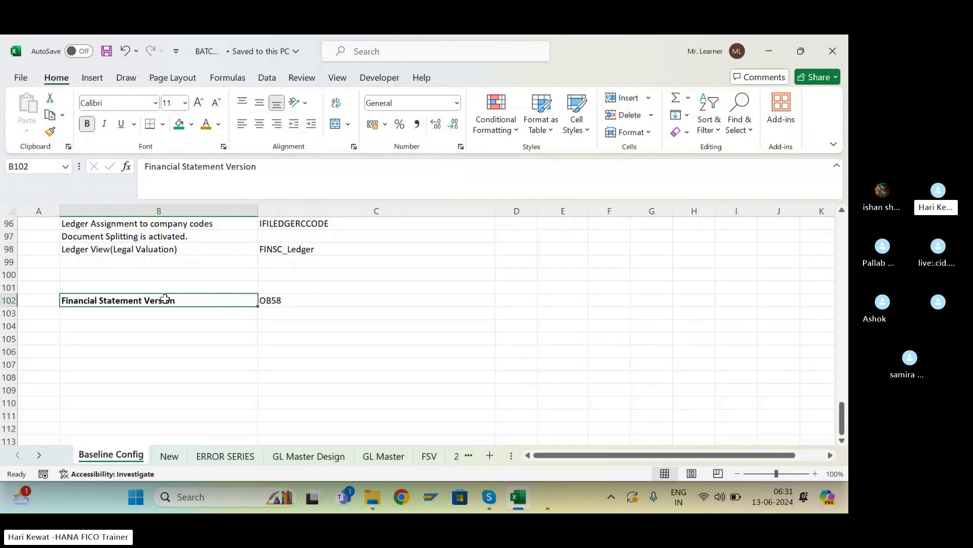
# List BW, SAC, AFO and HFM in cells D101:D104 of the Baseline Config sheet and save the workbook.
pyautogui.click(515, 287)
pyautogui.write('BW')
pyautogui.press('Return')
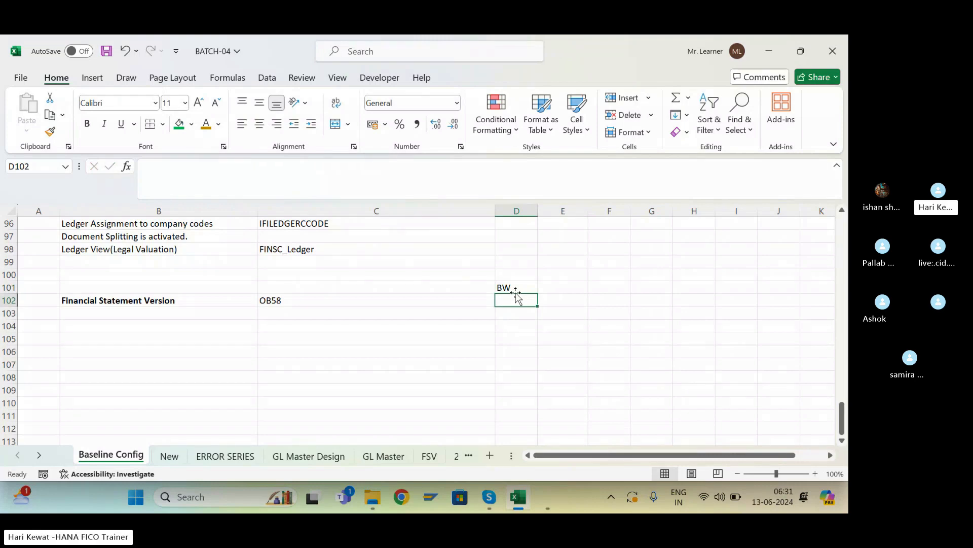
pyautogui.write('SAC')
pyautogui.press('Return')
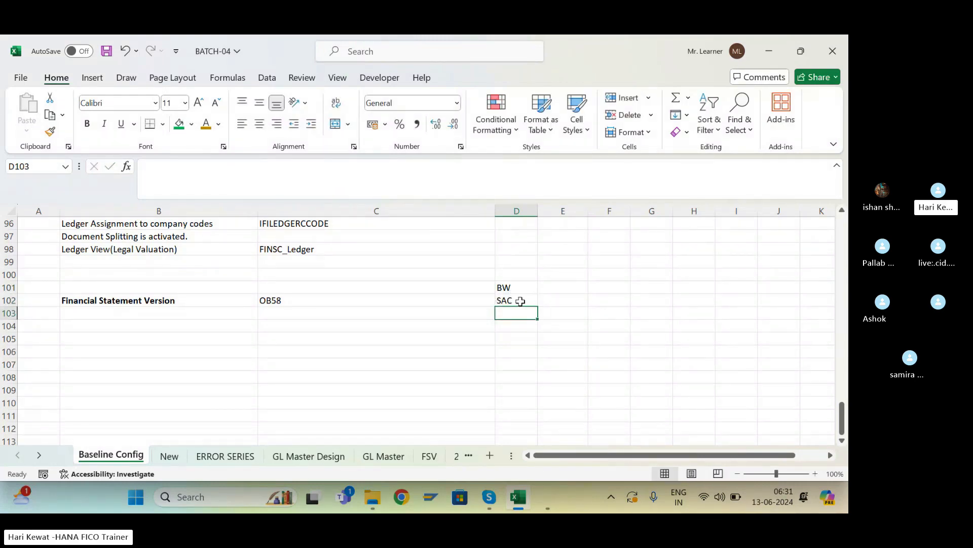
pyautogui.write('AFO')
pyautogui.press('Return')
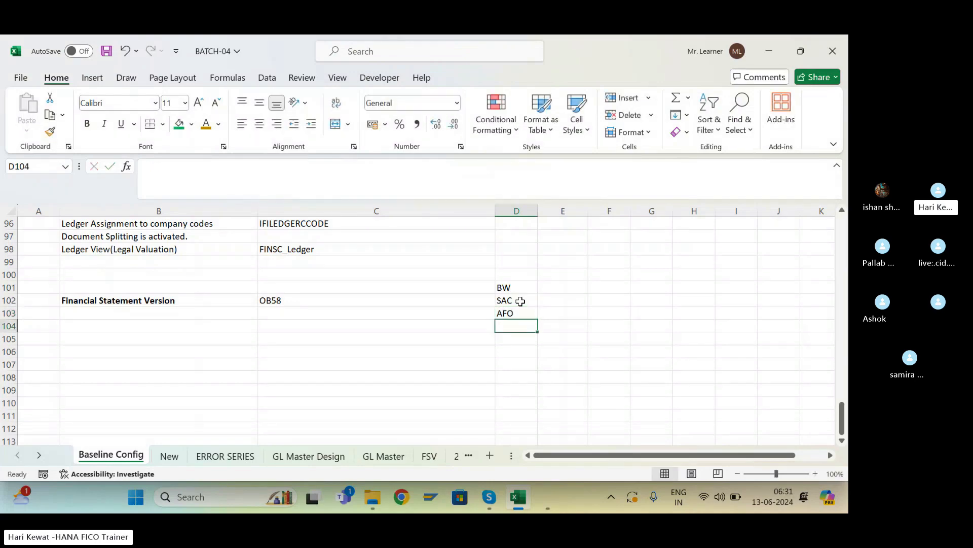
pyautogui.press('Up')
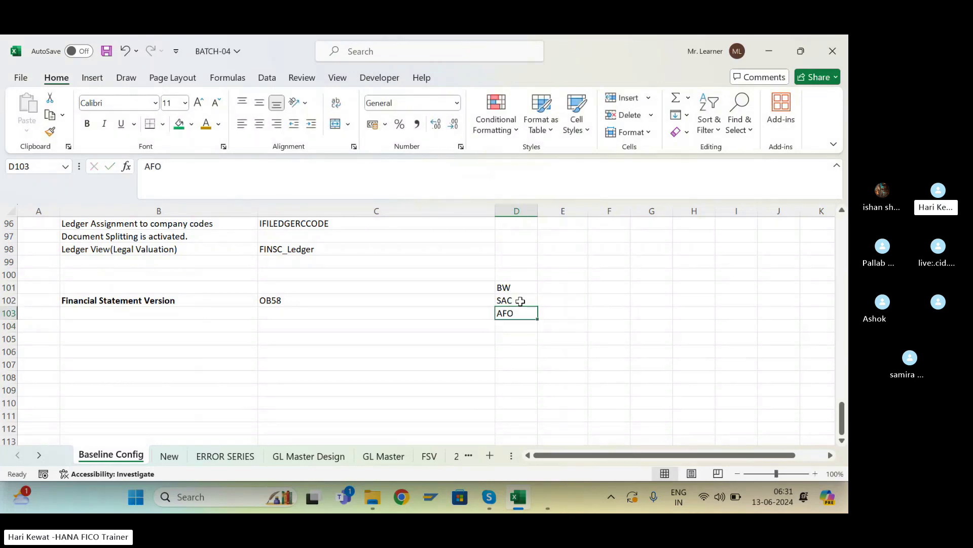
pyautogui.press('Down')
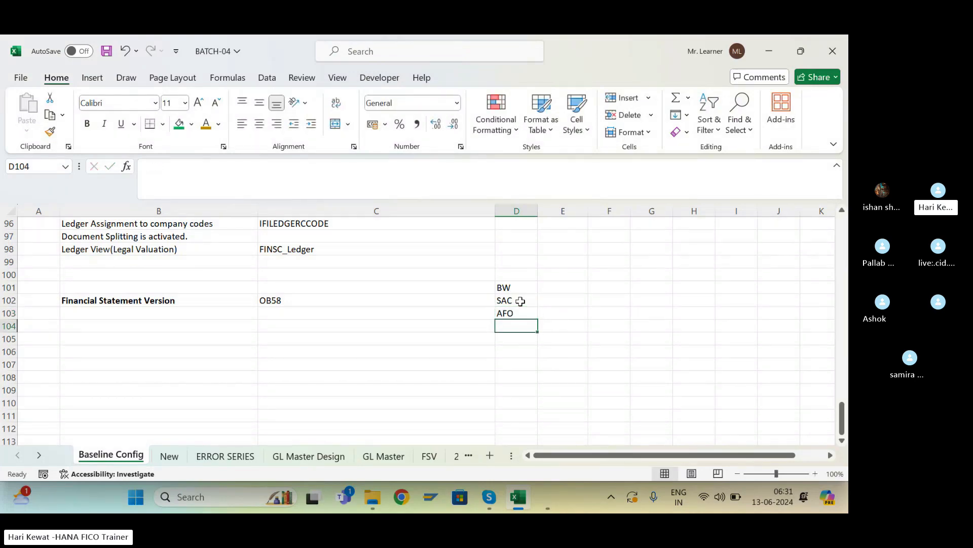
pyautogui.write('HFM')
pyautogui.press('Return')
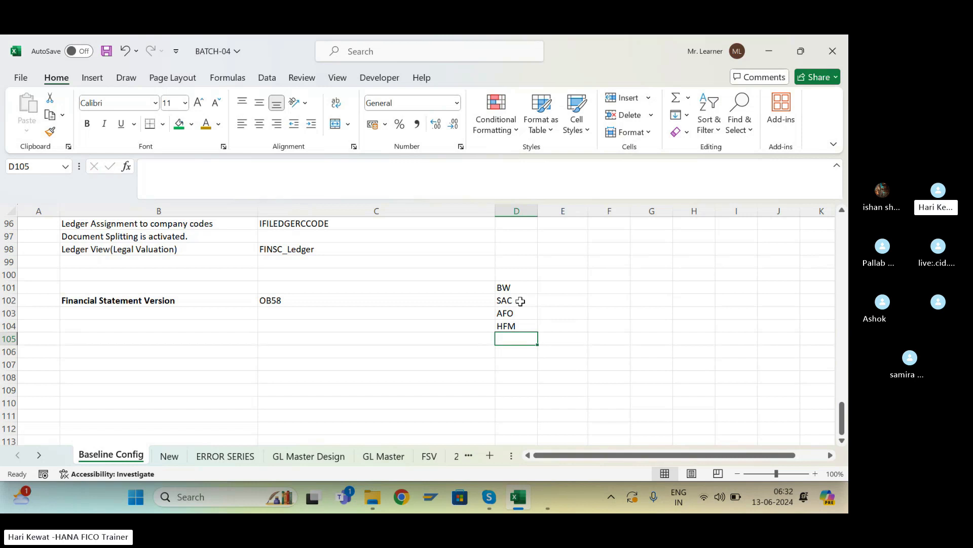
pyautogui.press('Up')
pyautogui.press('Up')
pyautogui.press('Up')
pyautogui.press('Up')
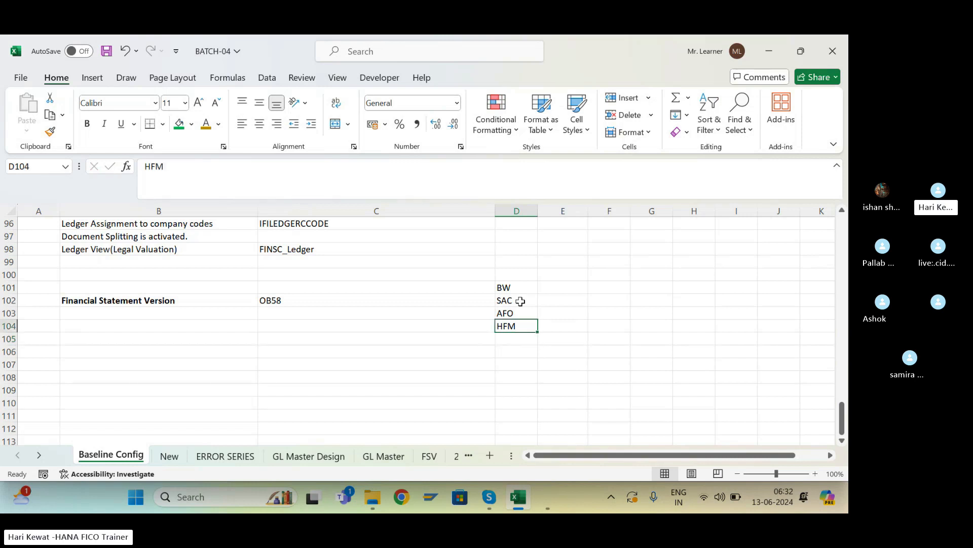
pyautogui.press('Down')
pyautogui.press('Down')
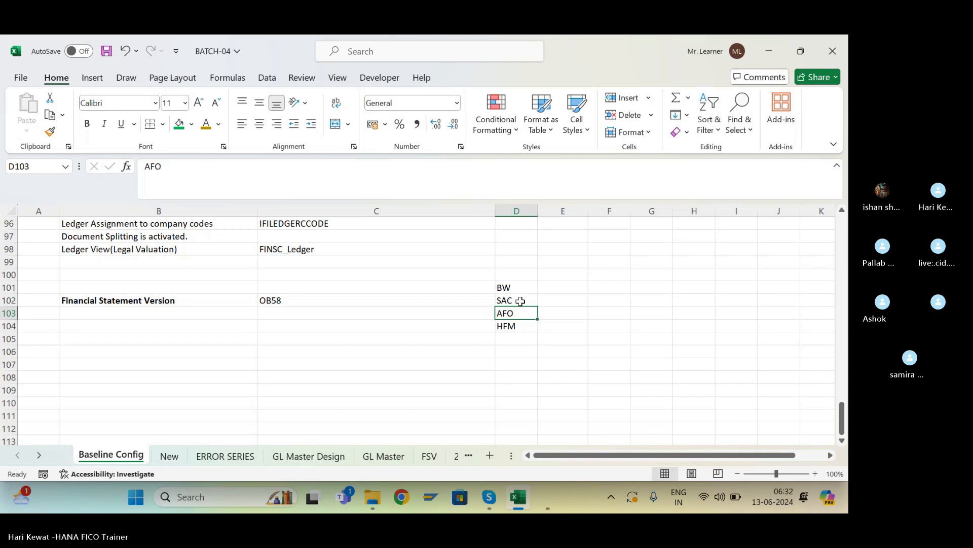
pyautogui.hotkey('ctrl', 's')
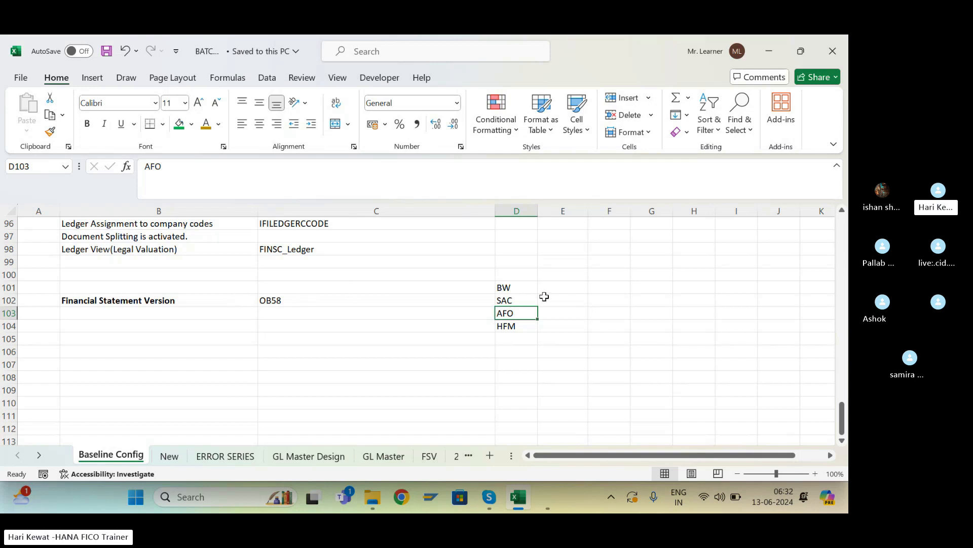
pyautogui.click(511, 337)
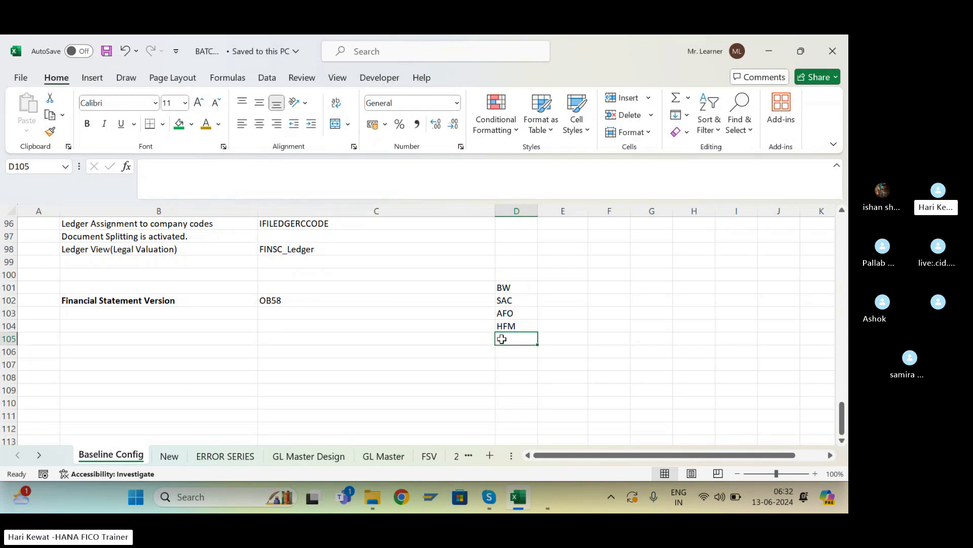
pyautogui.click(154, 301)
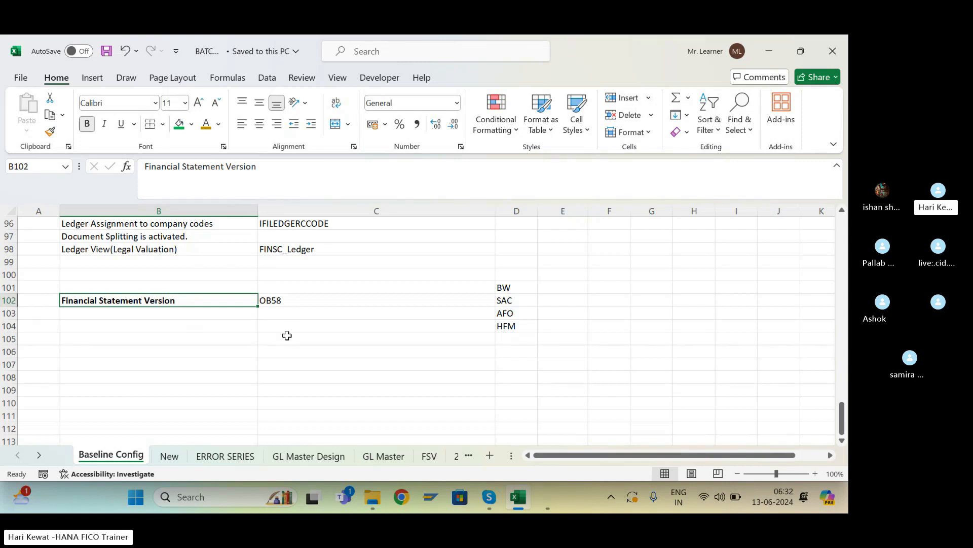
pyautogui.click(144, 325)
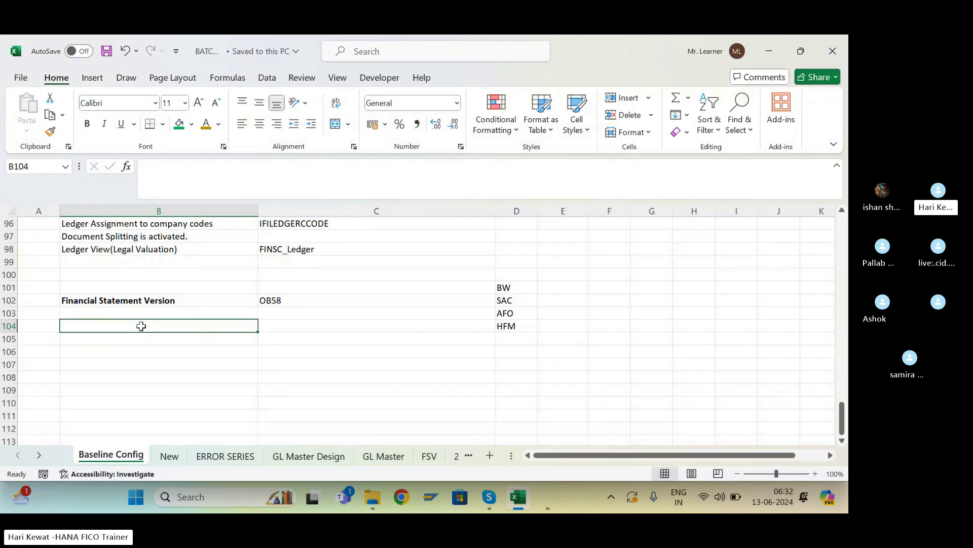
pyautogui.press('Up')
pyautogui.press('Up')
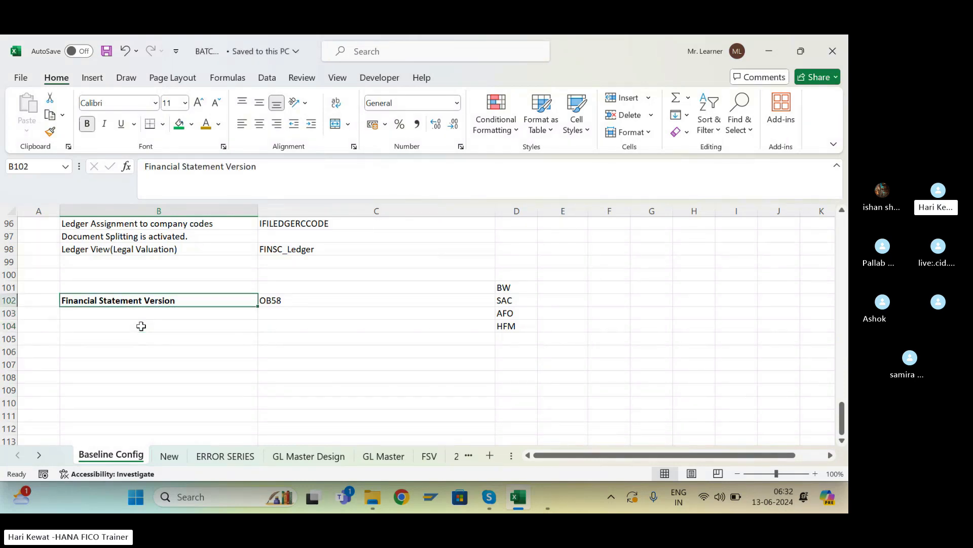
pyautogui.click(145, 329)
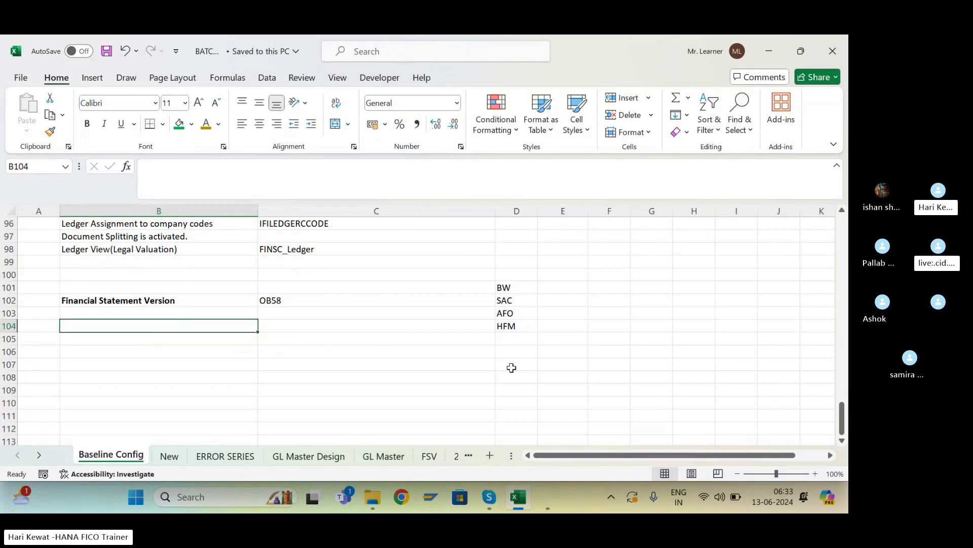
pyautogui.click(142, 299)
# Enter CDS VIEW in cell D108, below the list of reporting tools.
pyautogui.click(511, 375)
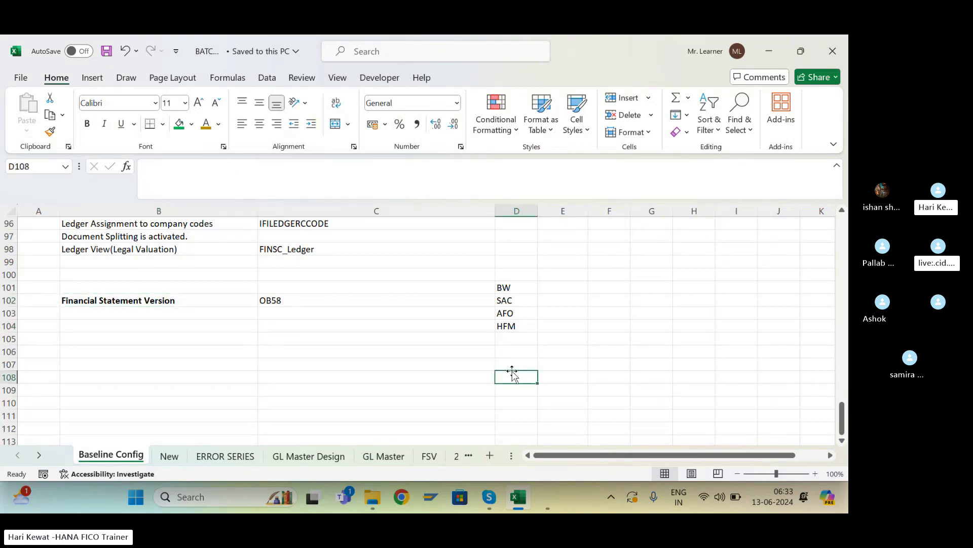
pyautogui.write('CDS')
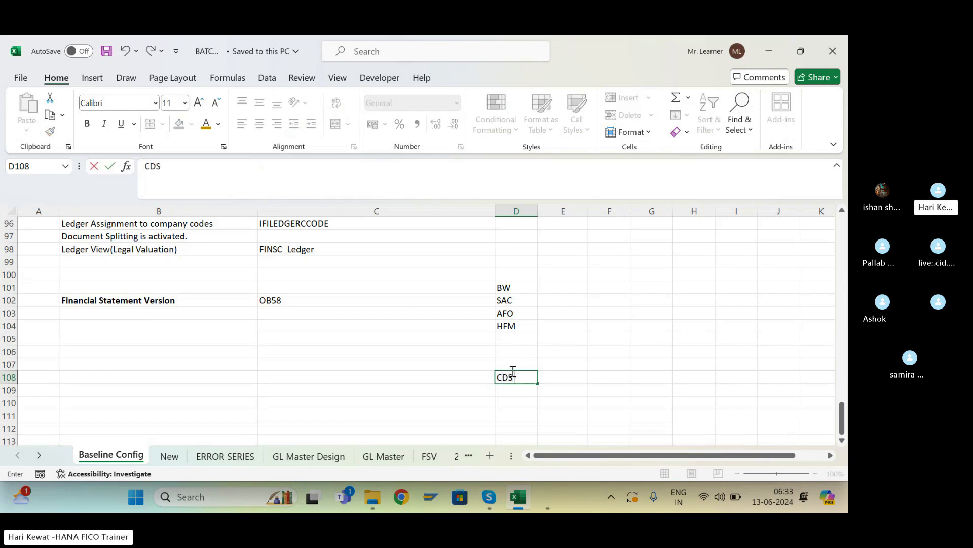
pyautogui.write(' VIEW')
pyautogui.press('Return')
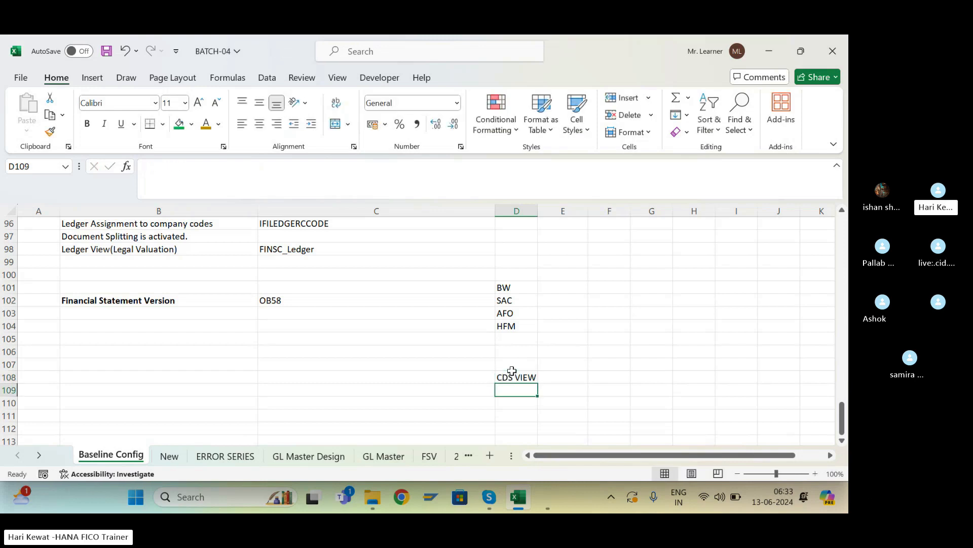
# Move the CDS VIEW entry from D108 to F101 and save the workbook.
pyautogui.click(512, 371)
pyautogui.hotkey('ctrl', 'c')
pyautogui.press('Up')
pyautogui.press('Up')
pyautogui.press('Up')
pyautogui.press('Up')
pyautogui.press('Up')
pyautogui.press('Up')
pyautogui.press('Up')
pyautogui.press('Right')
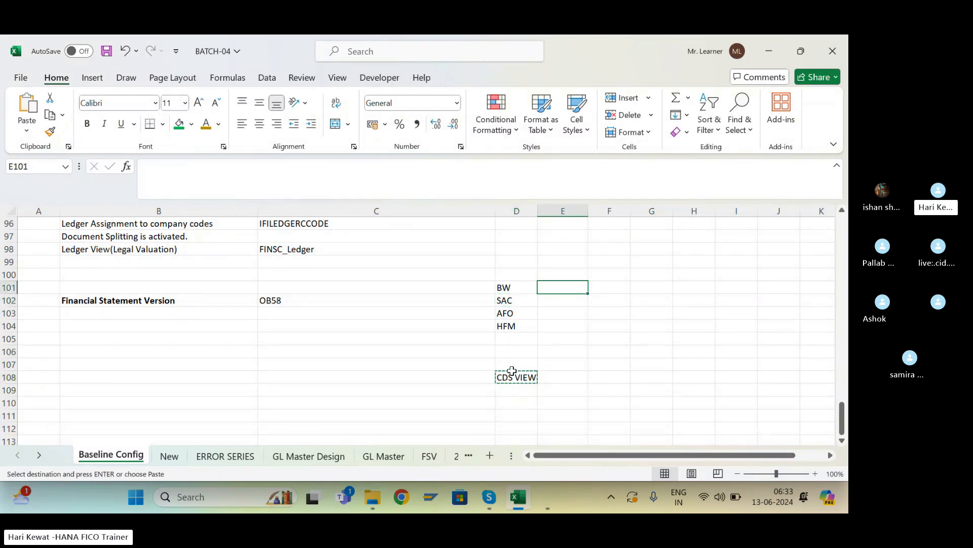
pyautogui.press('Right')
pyautogui.hotkey('ctrl', 'v')
pyautogui.hotkey('ctrl', 's')
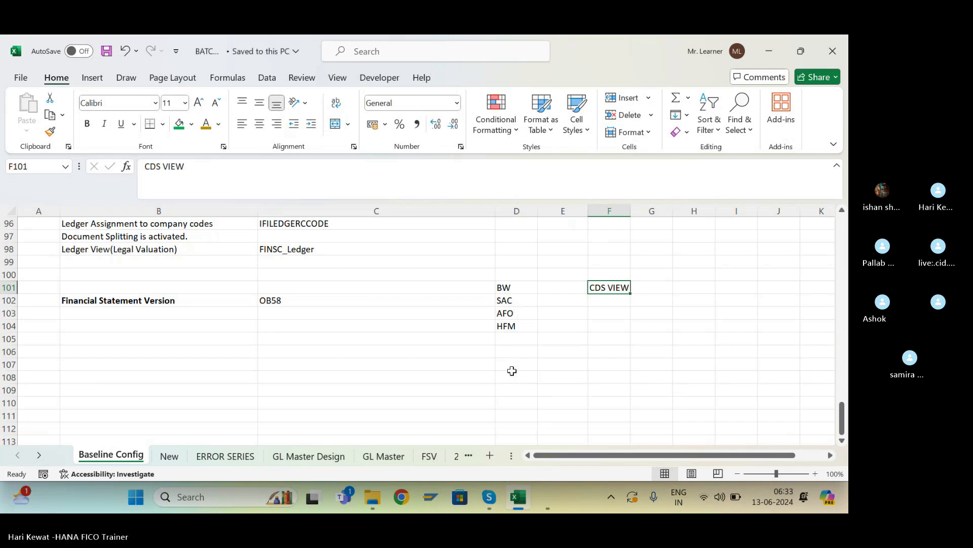
# Add the note "FSV will provide Tree format PNL & B/S." in B103 and save the workbook.
pyautogui.click(99, 314)
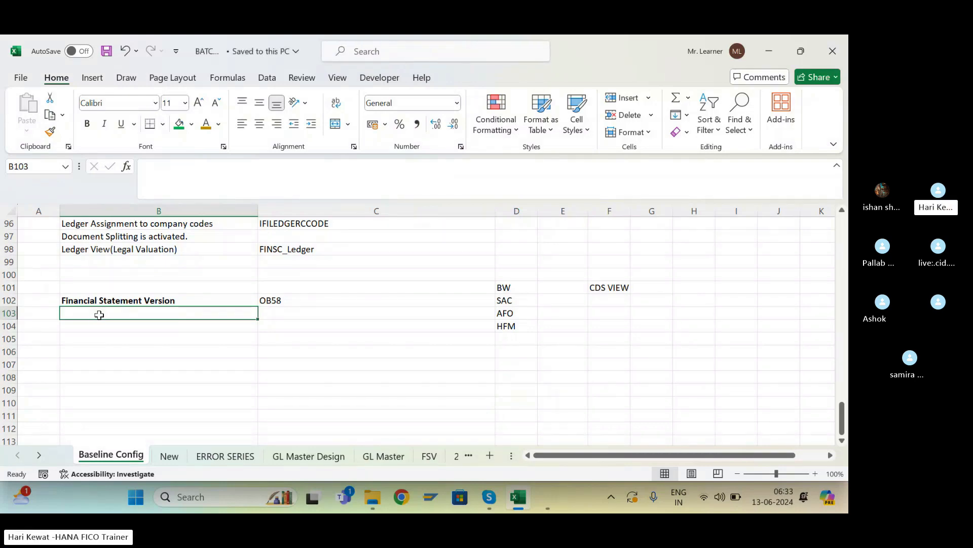
pyautogui.write('FSV will prp')
pyautogui.press('BackSpace')
pyautogui.write('ovide ')
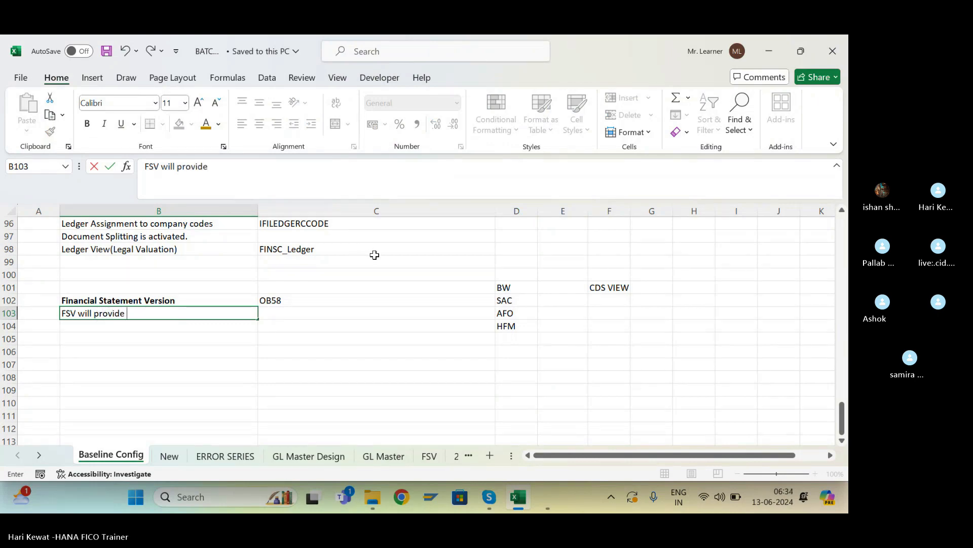
pyautogui.write('Tre')
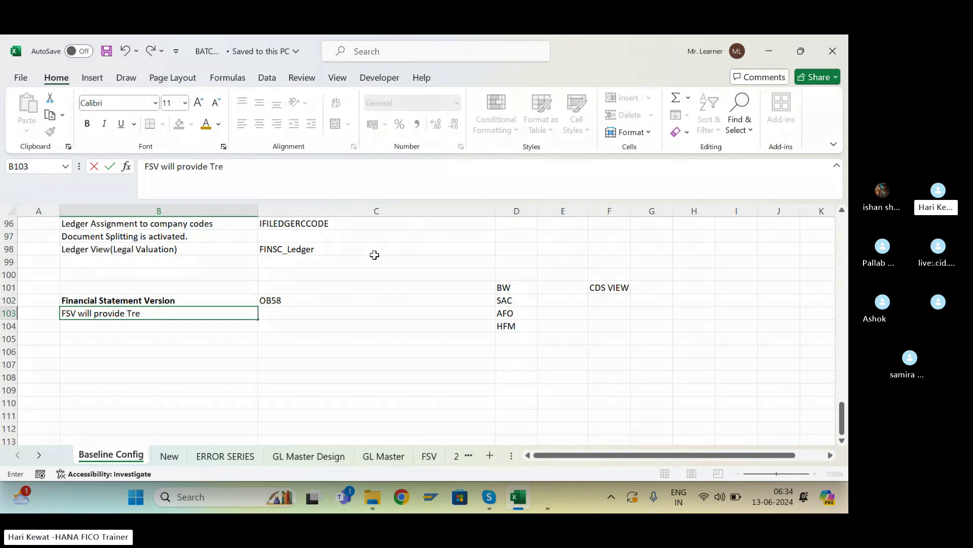
pyautogui.write('e format')
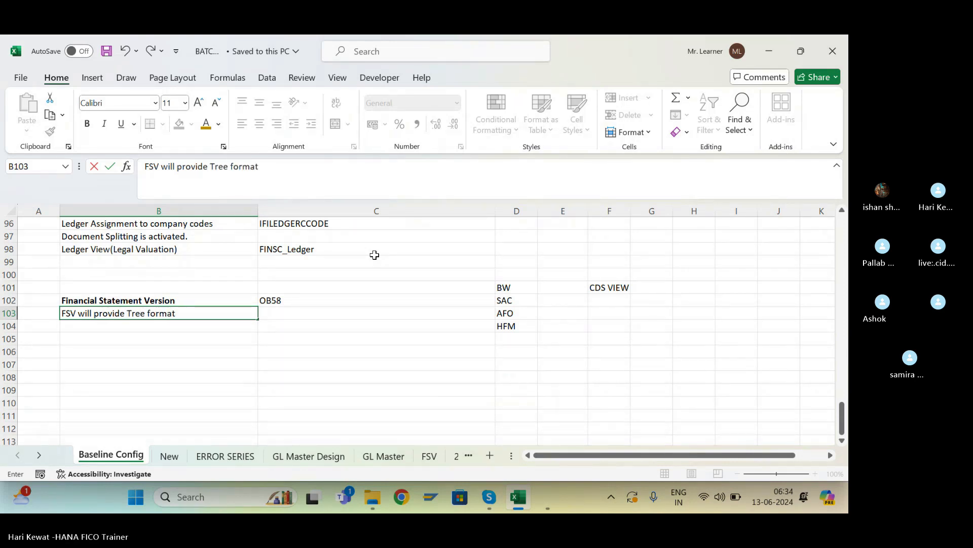
pyautogui.write(' PNL & B/S.')
pyautogui.press('Return')
pyautogui.hotkey('ctrl', 's')
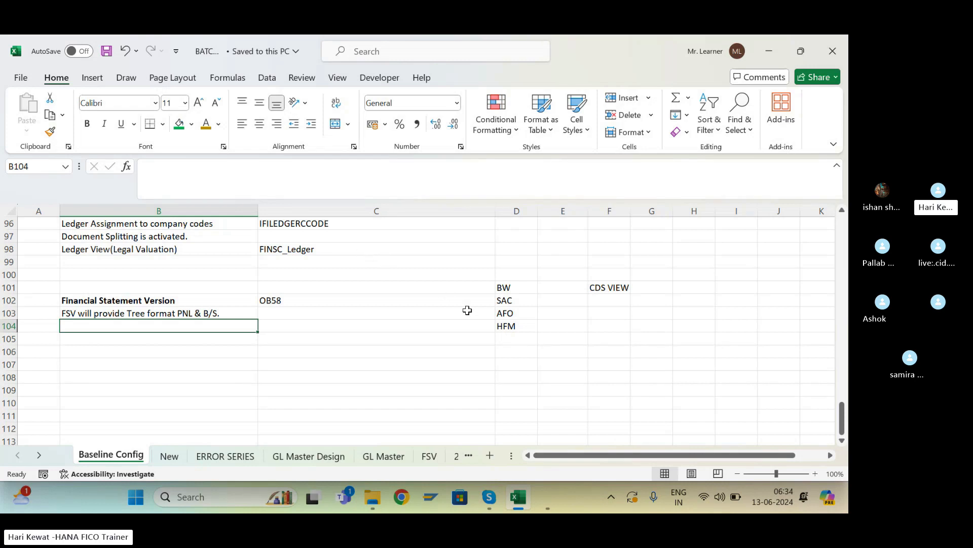
# Add the note "For each chart of account, we can create more than one FSV." in B104 and save the workbook.
pyautogui.write('Fo')
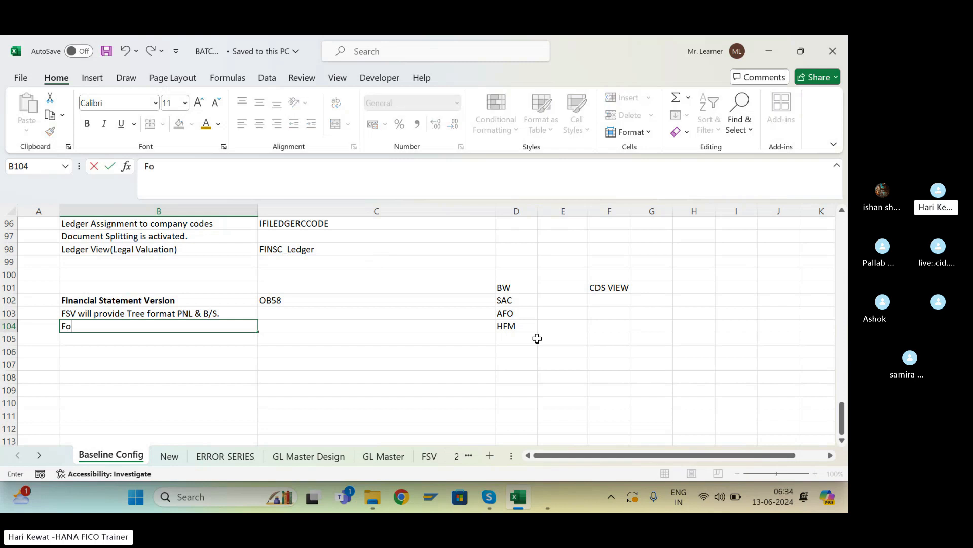
pyautogui.write('r each cha')
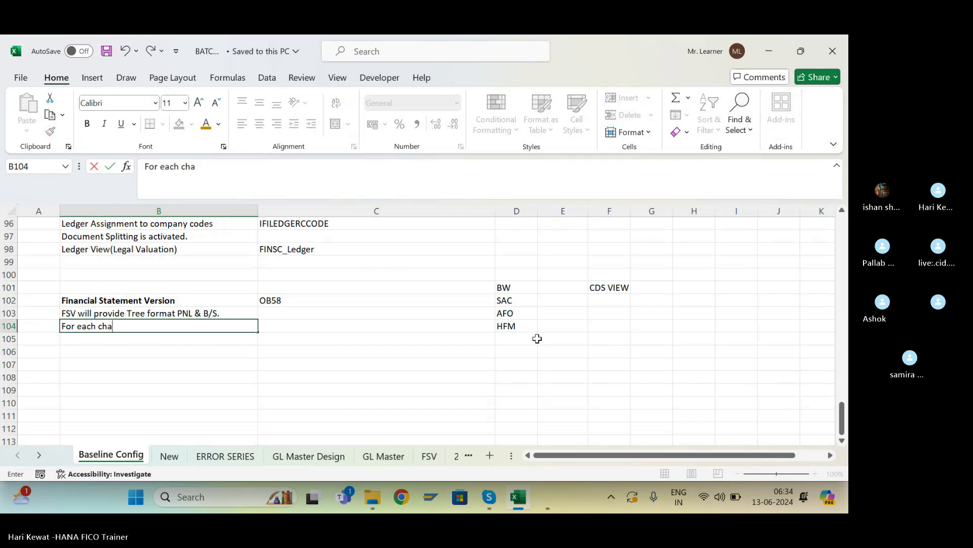
pyautogui.write('rt of acco')
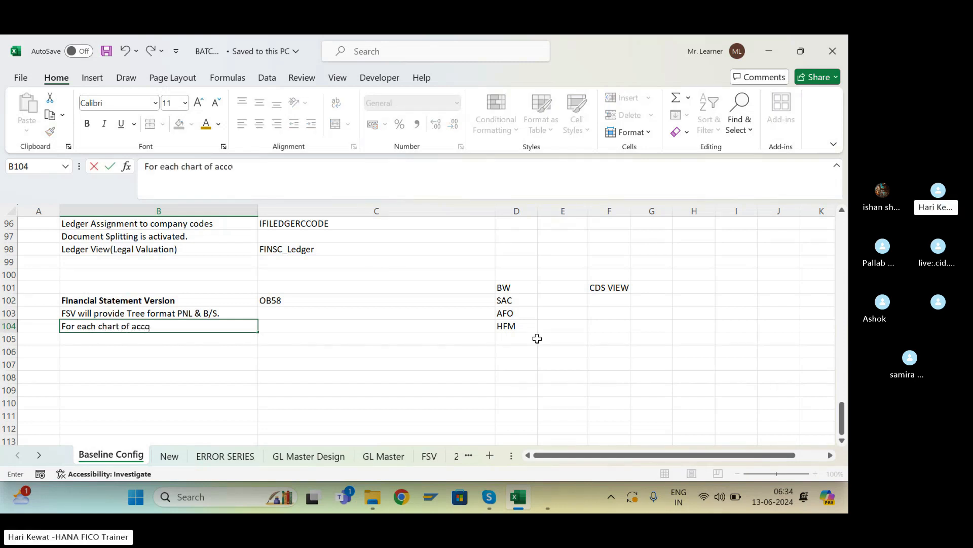
pyautogui.write('unt, we can')
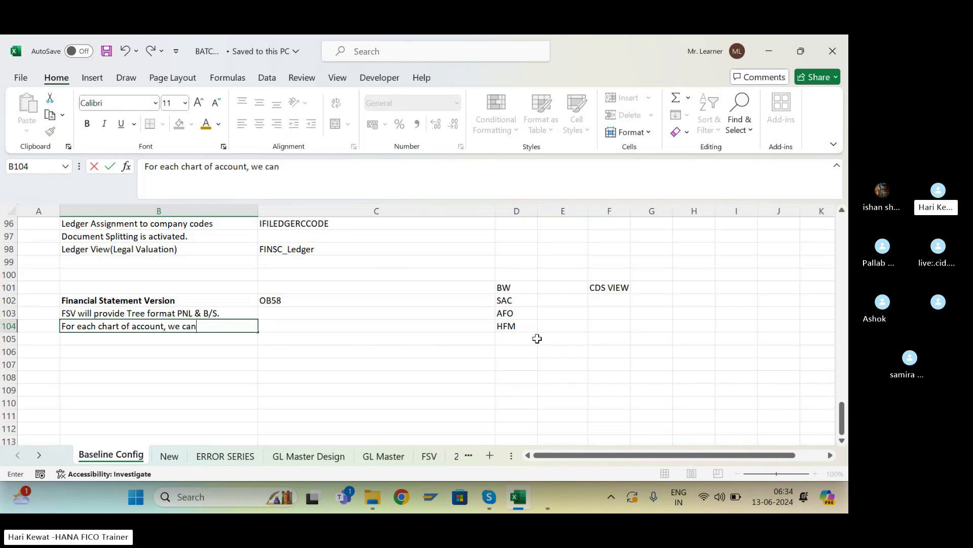
pyautogui.write(' crea')
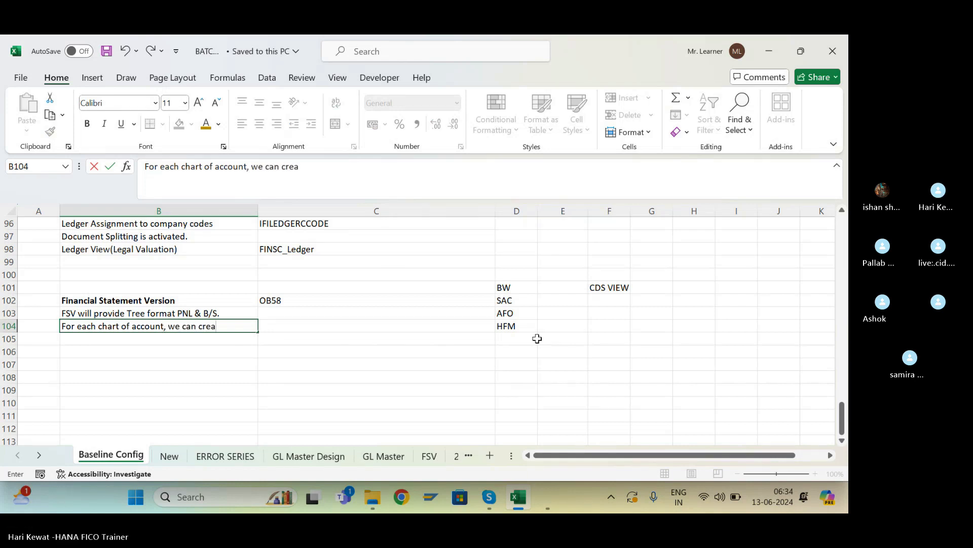
pyautogui.write('te one or more than')
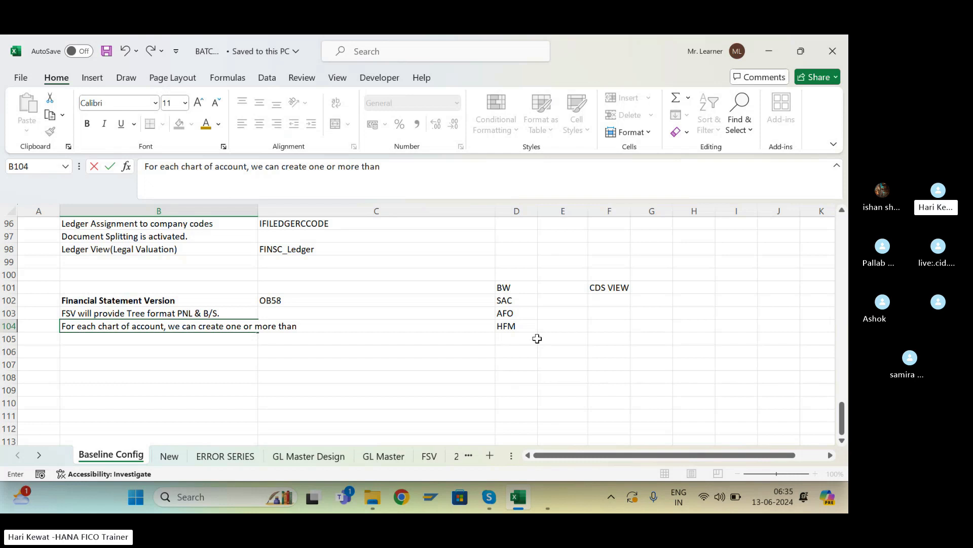
pyautogui.press('BackSpace')
pyautogui.press('BackSpace')
pyautogui.press('BackSpace')
pyautogui.press('BackSpace')
pyautogui.press('BackSpace')
pyautogui.press('BackSpace')
pyautogui.press('BackSpace')
pyautogui.press('BackSpace')
pyautogui.press('BackSpace')
pyautogui.press('BackSpace')
pyautogui.press('BackSpace')
pyautogui.press('BackSpace')
pyautogui.press('BackSpace')
pyautogui.press('BackSpace')
pyautogui.press('BackSpace')
pyautogui.press('BackSpace')
pyautogui.press('BackSpace')
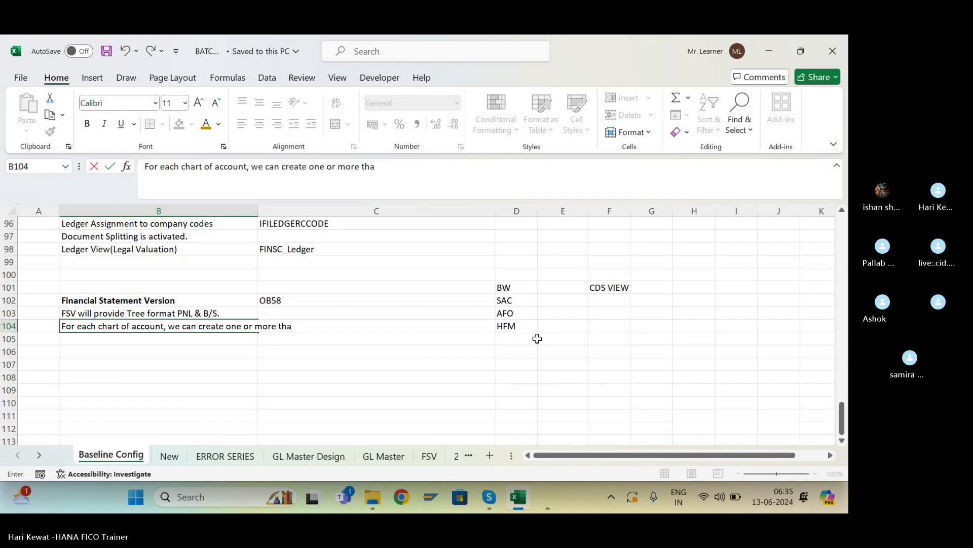
pyautogui.write('mor')
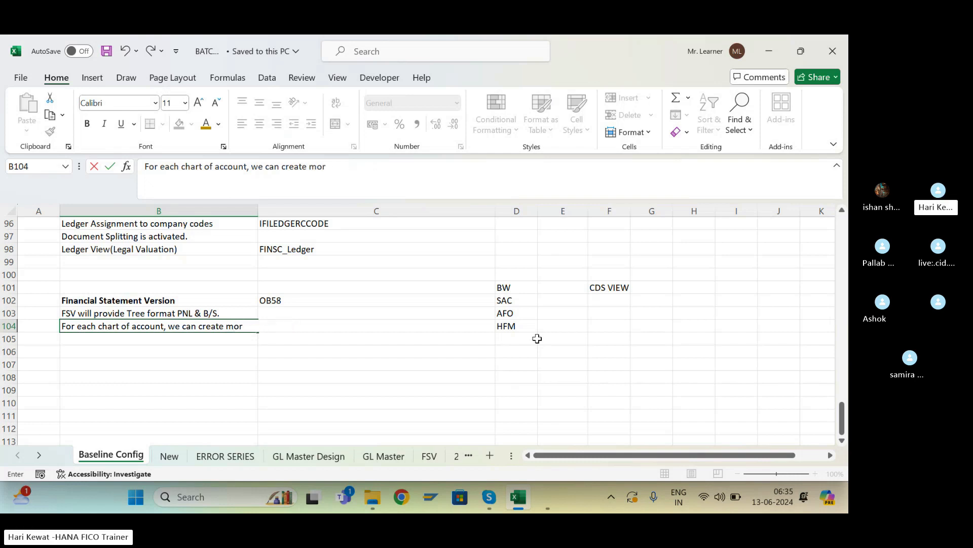
pyautogui.write('e than one')
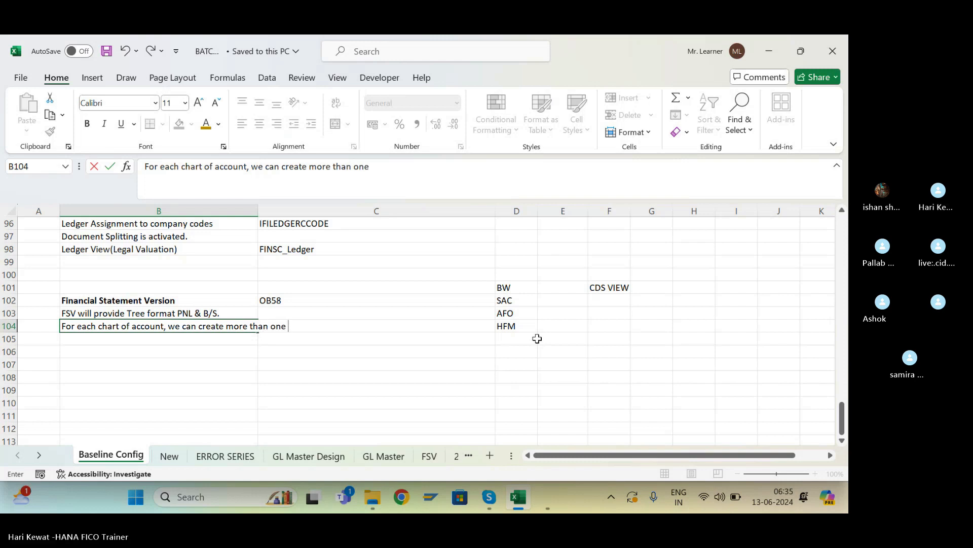
pyautogui.write(' FSV.')
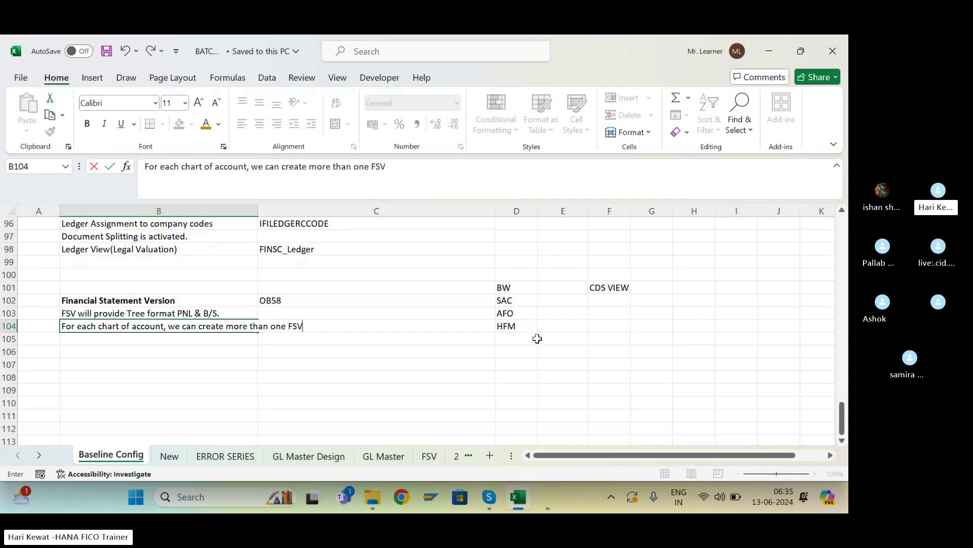
pyautogui.press('Return')
pyautogui.hotkey('ctrl', 's')
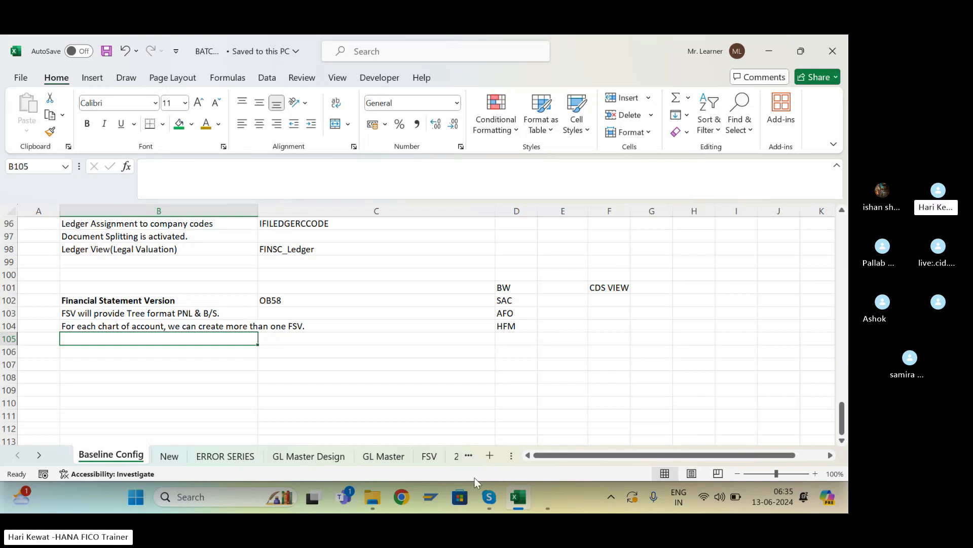
# Switch to SAP, examine the financial statement items tree of version YK01, and return to its details.
pyautogui.click(430, 497)
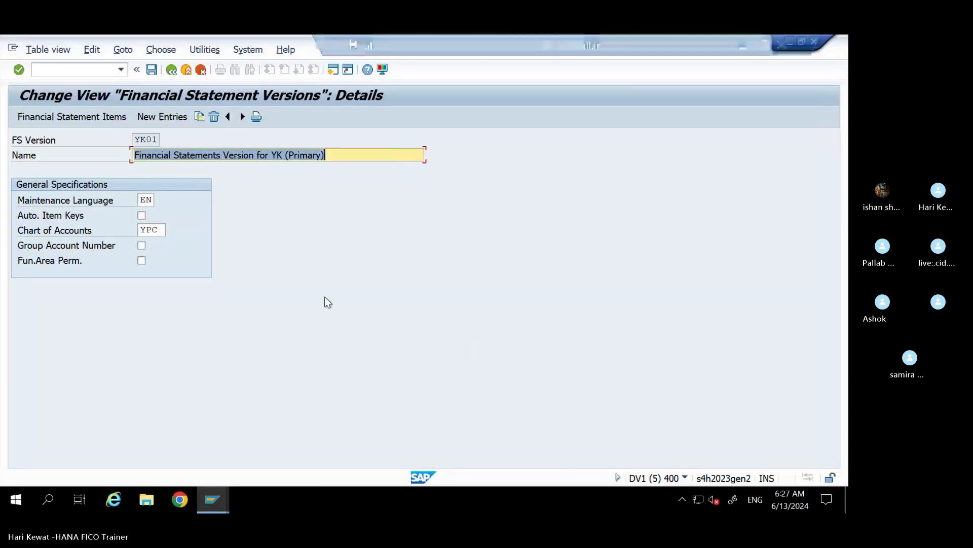
pyautogui.click(95, 120)
pyautogui.click(84, 169)
pyautogui.click(28, 150)
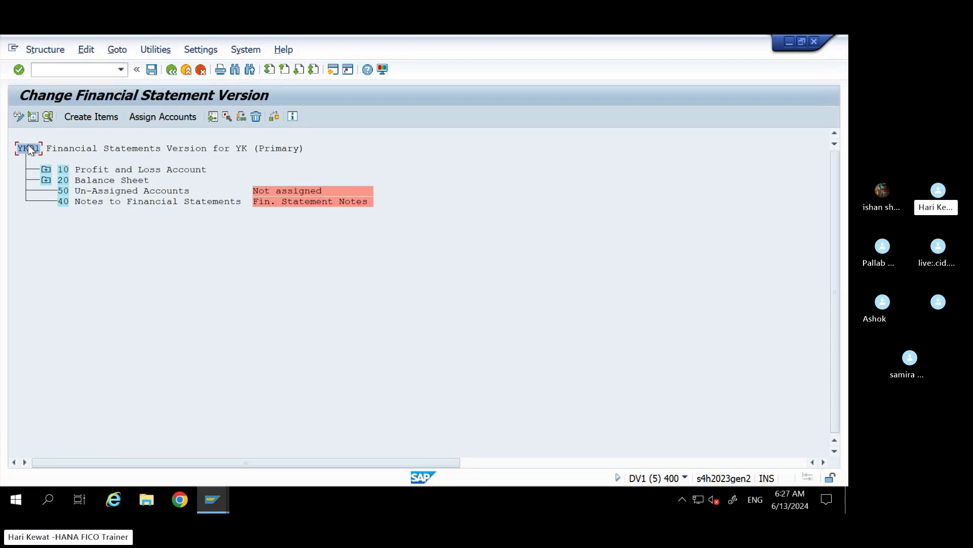
pyautogui.click(102, 169)
pyautogui.click(172, 71)
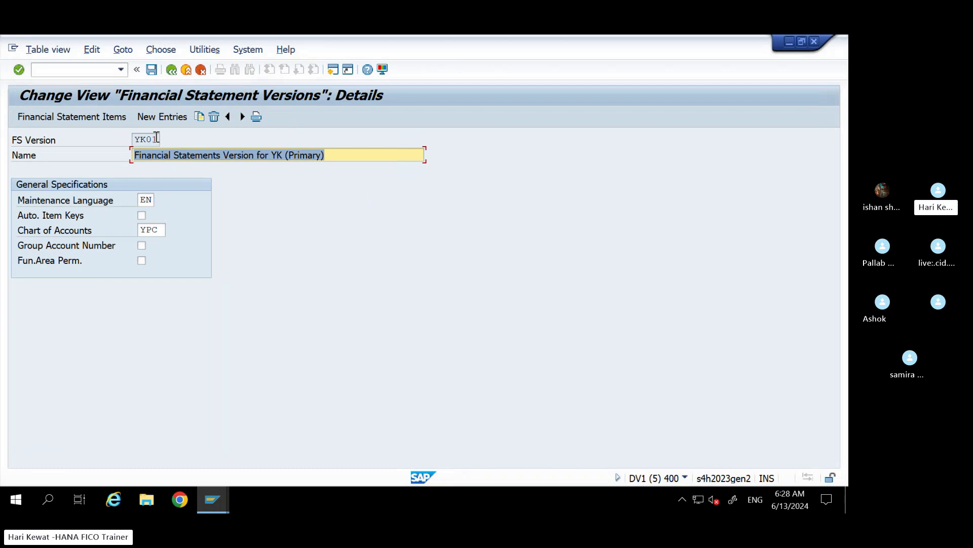
# Check YK01's FS Version key and its Chart of Accounts field, and return to the Excel workbook.
pyautogui.doubleClick(156, 138)
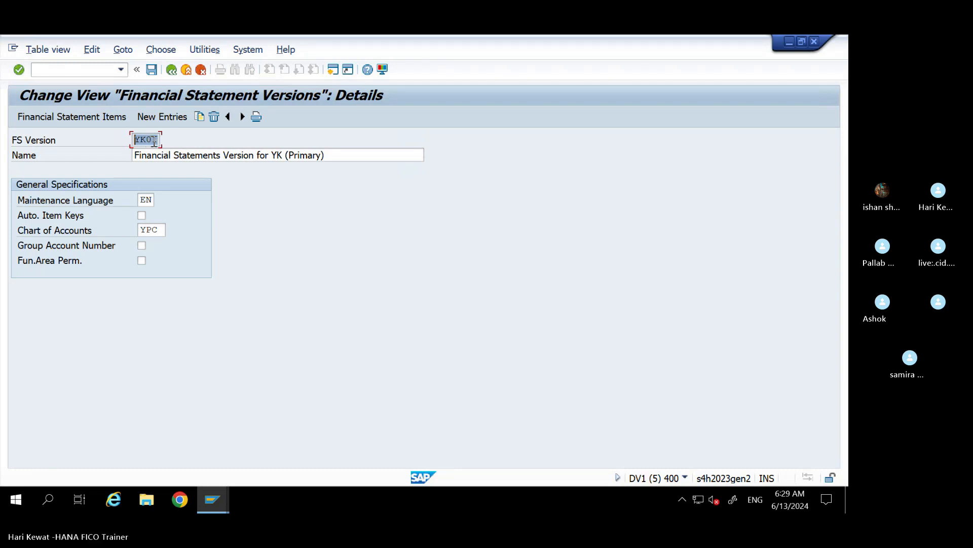
pyautogui.moveTo(163, 230); pyautogui.dragTo(127, 233)
pyautogui.moveTo(157, 140); pyautogui.dragTo(98, 140)
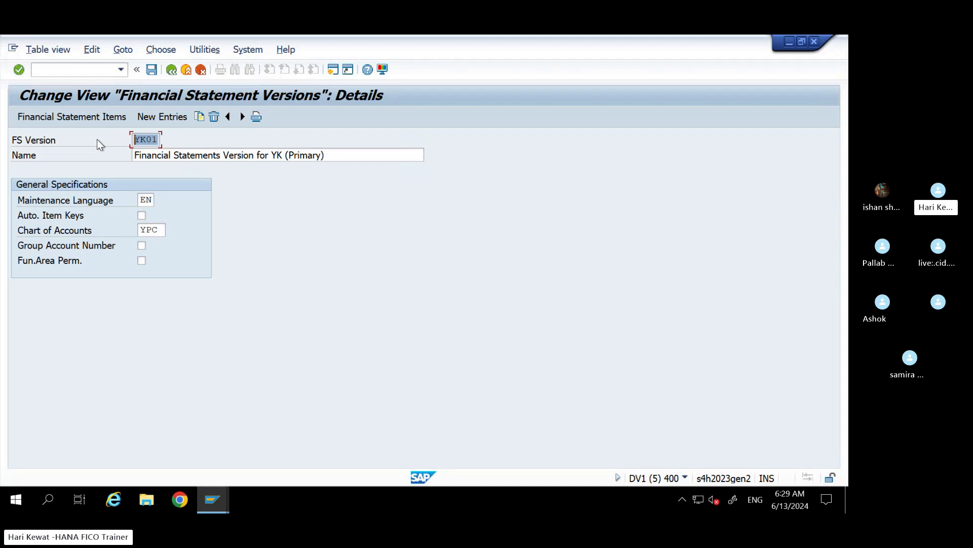
pyautogui.moveTo(513, 35)
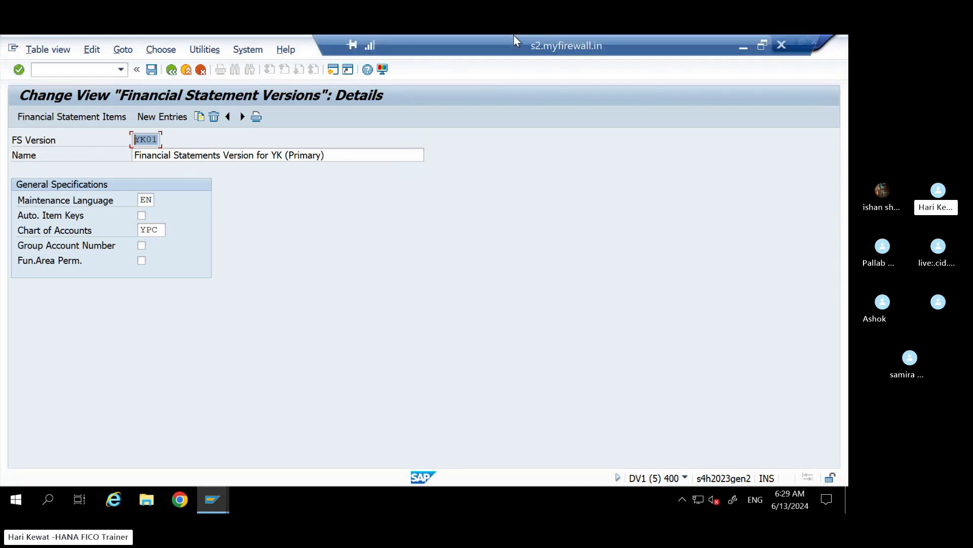
pyautogui.click(743, 49)
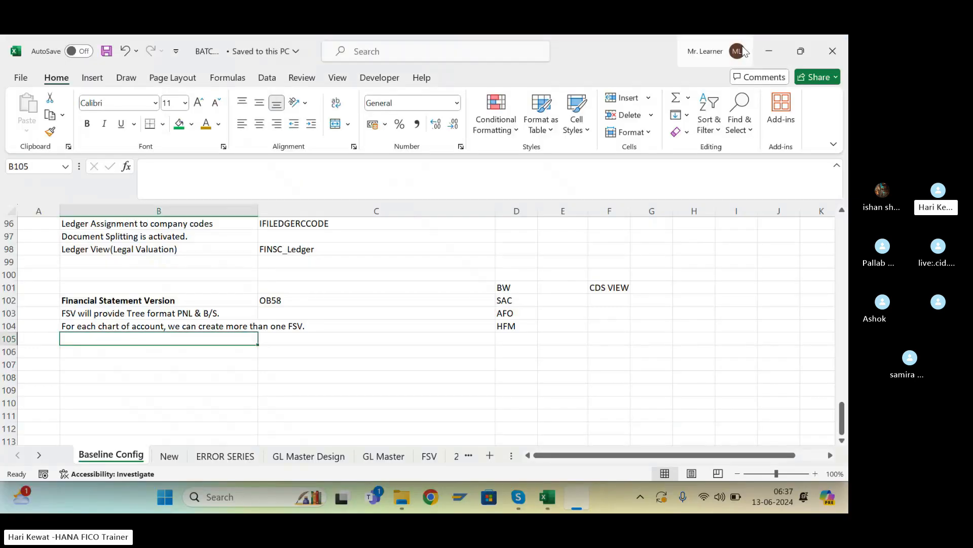
# Reread the chart-of-account note in B104, check YK01's Fun.Area Perm. option in SAP, and return to cell B105 in Excel.
pyautogui.click(116, 326)
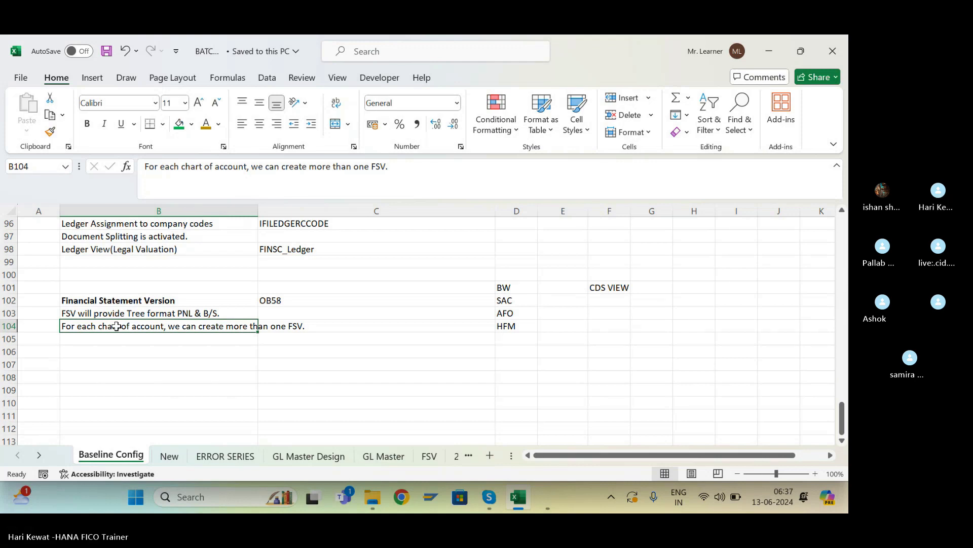
pyautogui.click(127, 339)
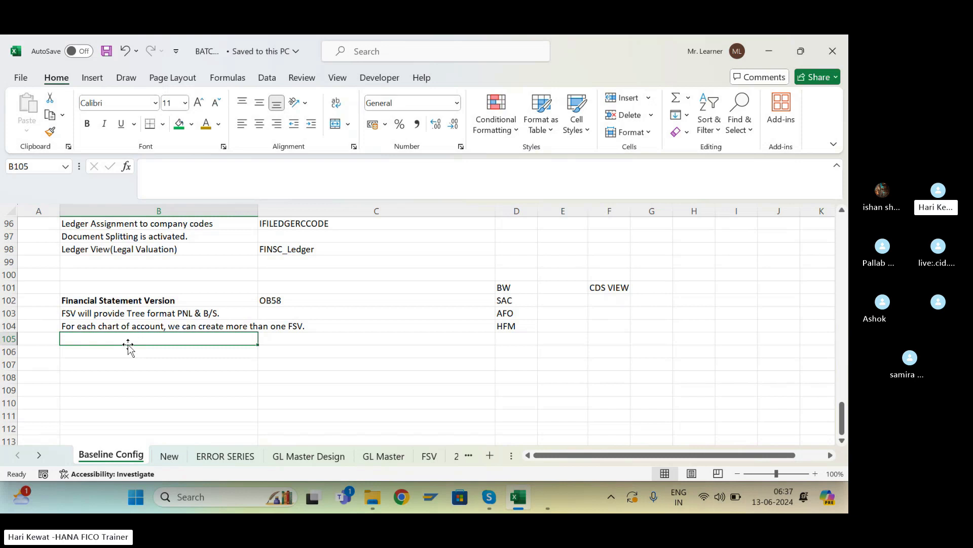
pyautogui.click(537, 499)
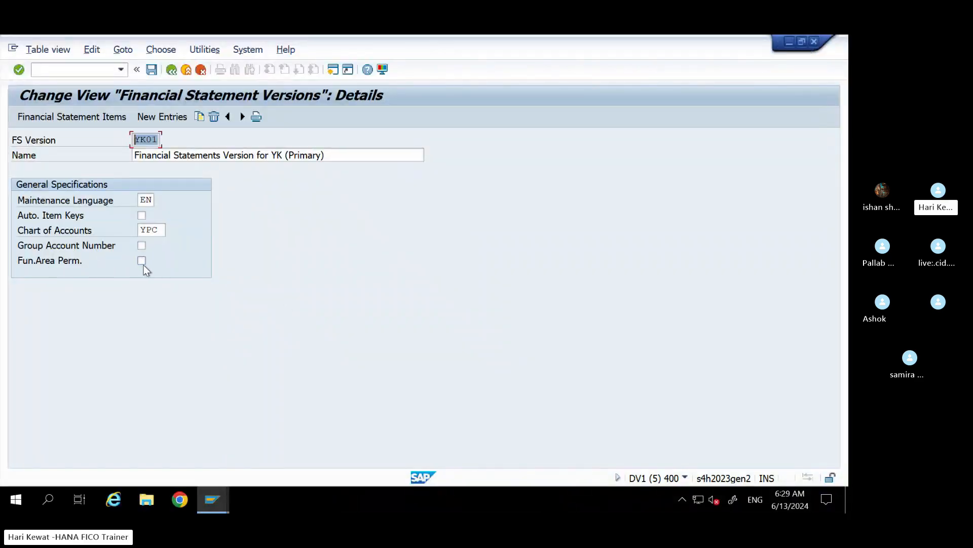
pyautogui.moveTo(669, 36)
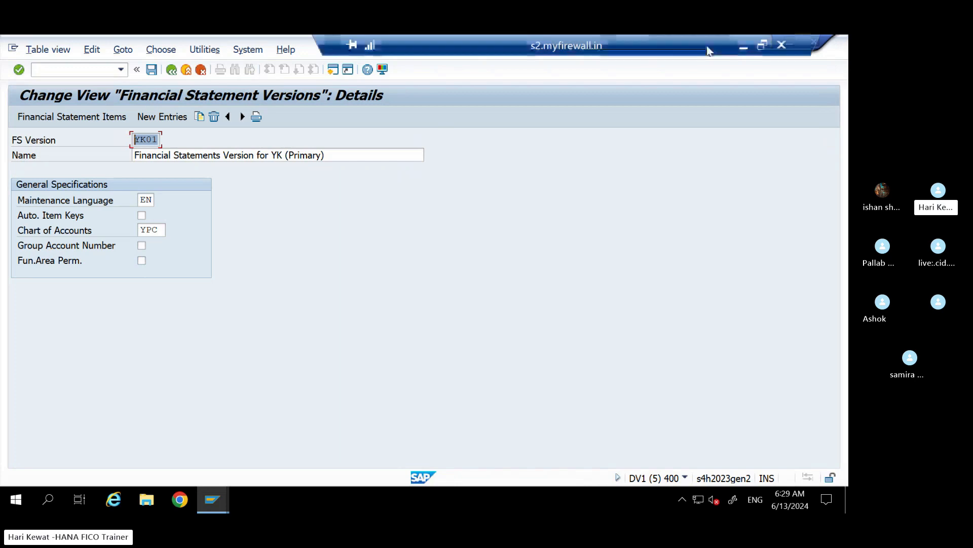
pyautogui.click(739, 49)
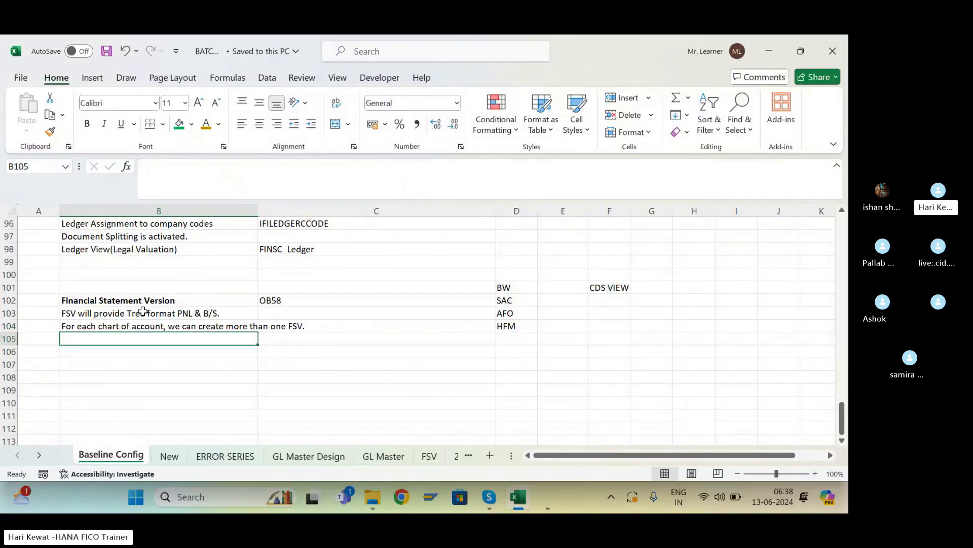
pyautogui.write('fUNCTIONA')
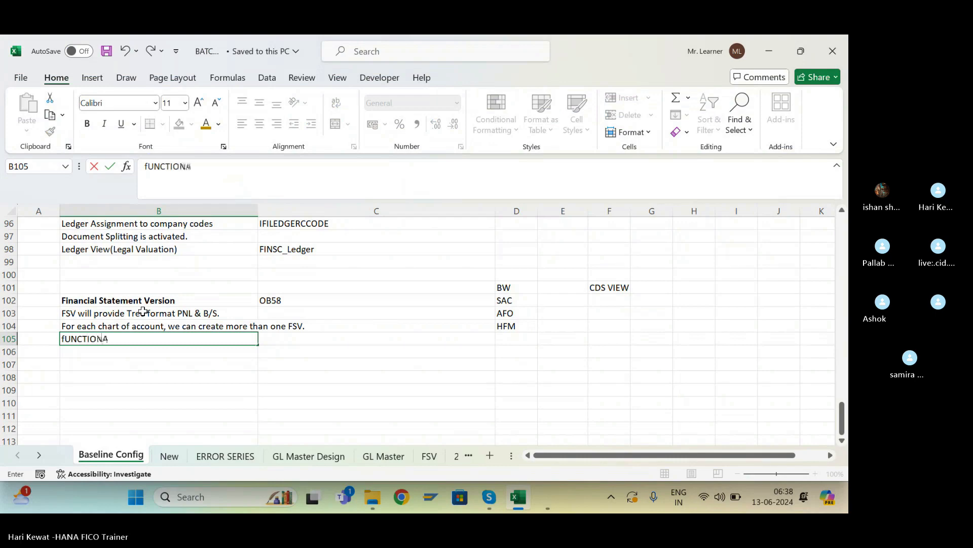
pyautogui.press('BackSpace')
pyautogui.press('BackSpace')
pyautogui.press('BackSpace')
pyautogui.press('BackSpace')
pyautogui.press('BackSpace')
pyautogui.press('BackSpace')
pyautogui.press('BackSpace')
pyautogui.press('BackSpace')
pyautogui.press('BackSpace')
pyautogui.press('Tab')
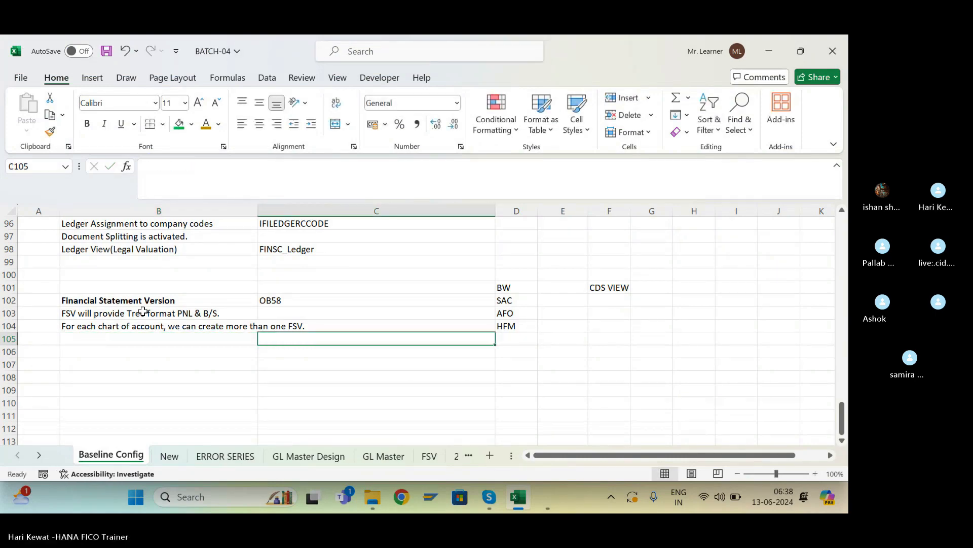
pyautogui.press('Left')
# Add the note "We can prepare PNL statement for functional area." in B105 and save the workbook.
pyautogui.write('We c')
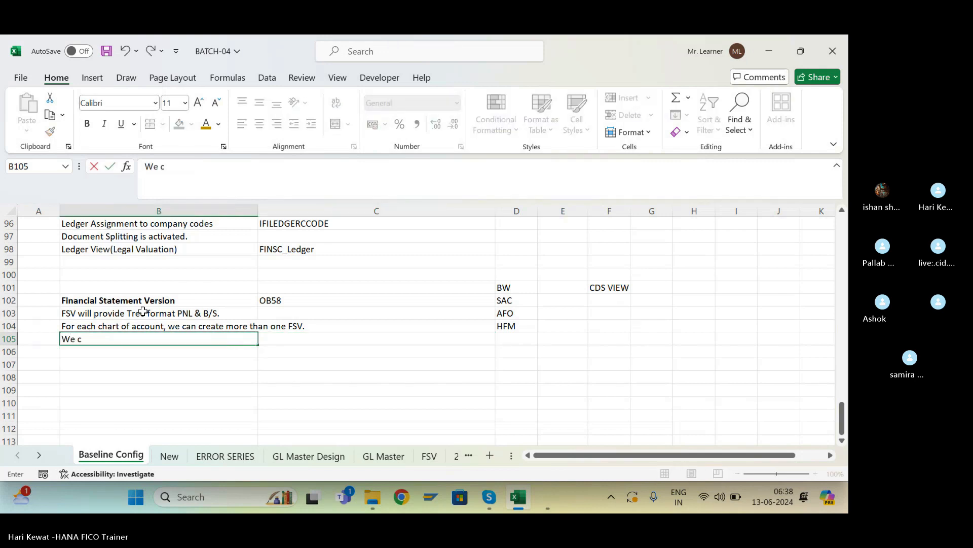
pyautogui.write('an prepar')
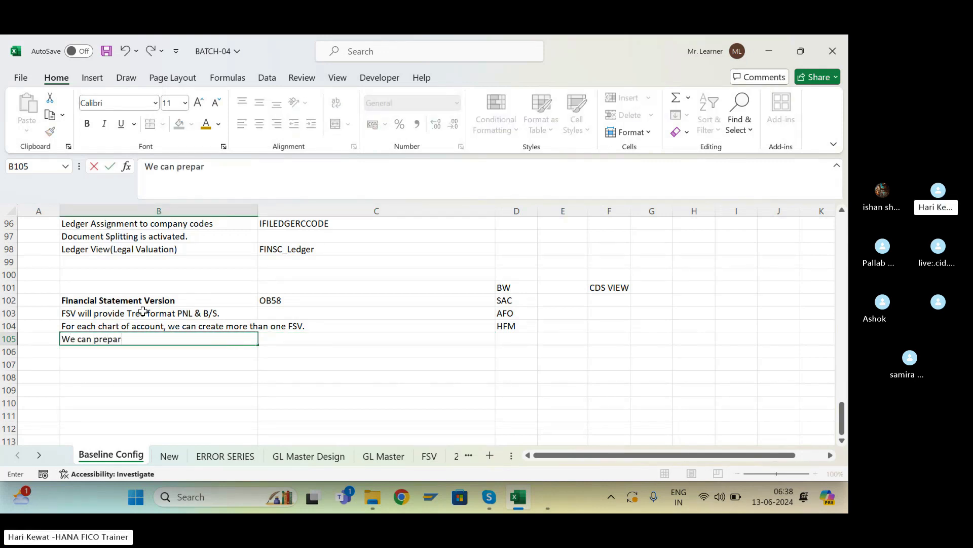
pyautogui.write('e f')
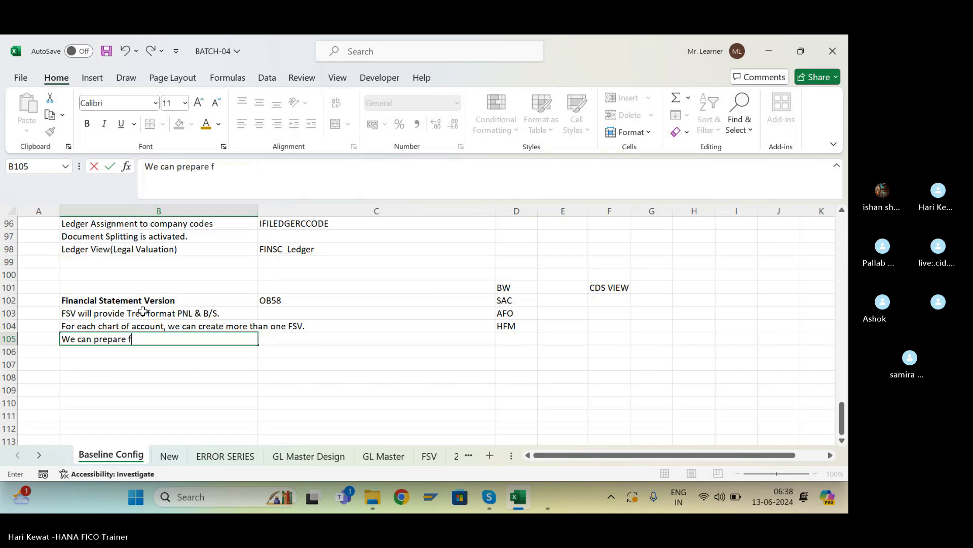
pyautogui.write('inancial sta')
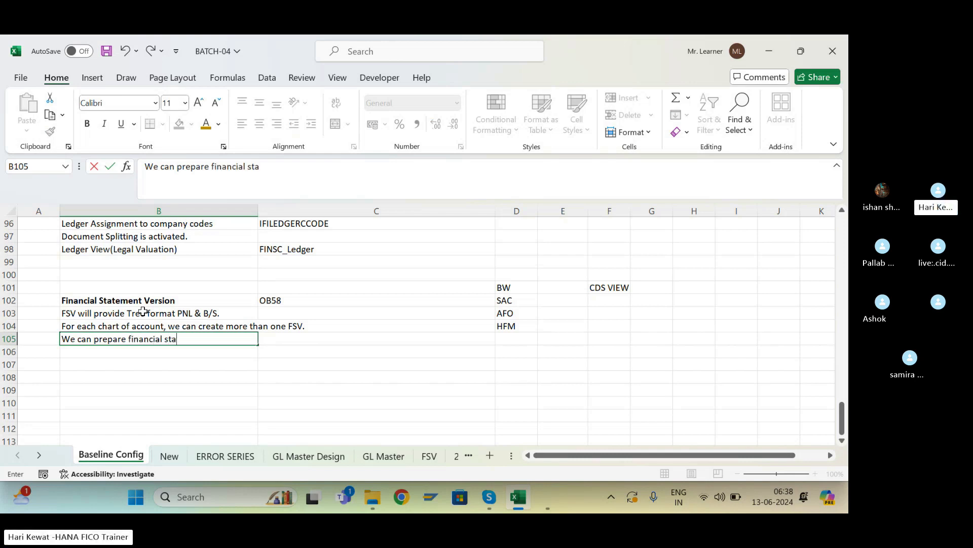
pyautogui.write('tement')
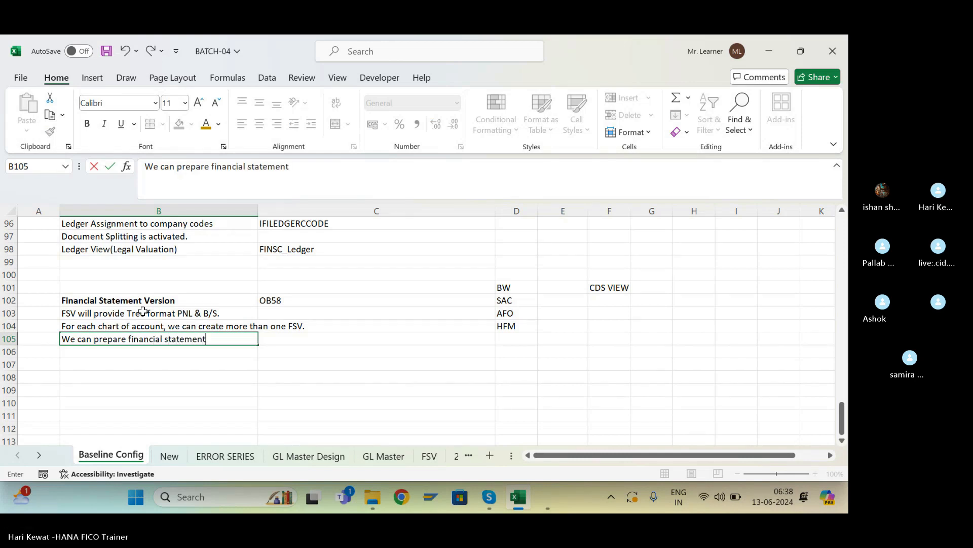
pyautogui.press('BackSpace')
pyautogui.press('BackSpace')
pyautogui.press('BackSpace')
pyautogui.press('BackSpace')
pyautogui.press('BackSpace')
pyautogui.press('BackSpace')
pyautogui.press('BackSpace')
pyautogui.press('BackSpace')
pyautogui.press('BackSpace')
pyautogui.press('BackSpace')
pyautogui.press('BackSpace')
pyautogui.press('BackSpace')
pyautogui.press('BackSpace')
pyautogui.press('BackSpace')
pyautogui.press('BackSpace')
pyautogui.press('BackSpace')
pyautogui.press('BackSpace')
pyautogui.press('BackSpace')
pyautogui.press('BackSpace')
pyautogui.write('PNL state')
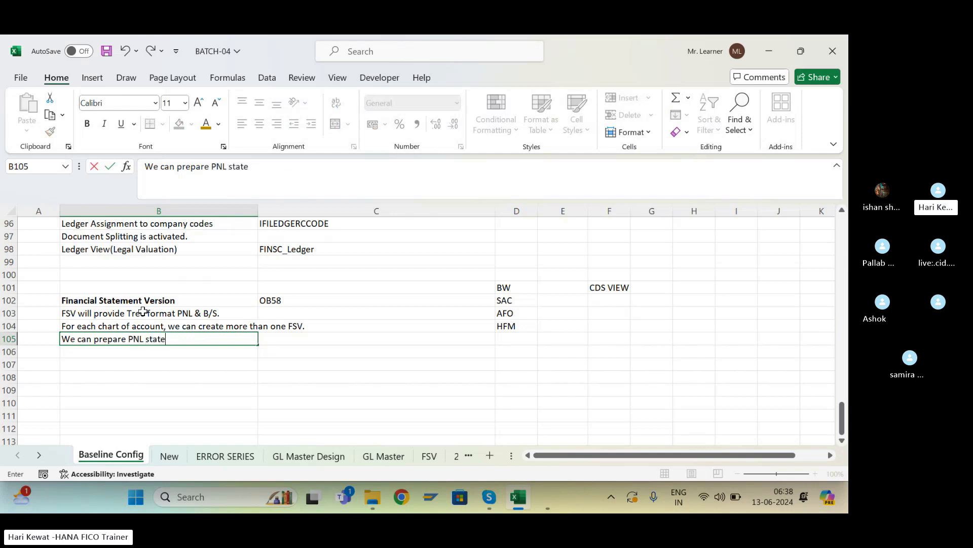
pyautogui.write('ment for functional area.')
pyautogui.press('Return')
pyautogui.hotkey('ctrl', 's')
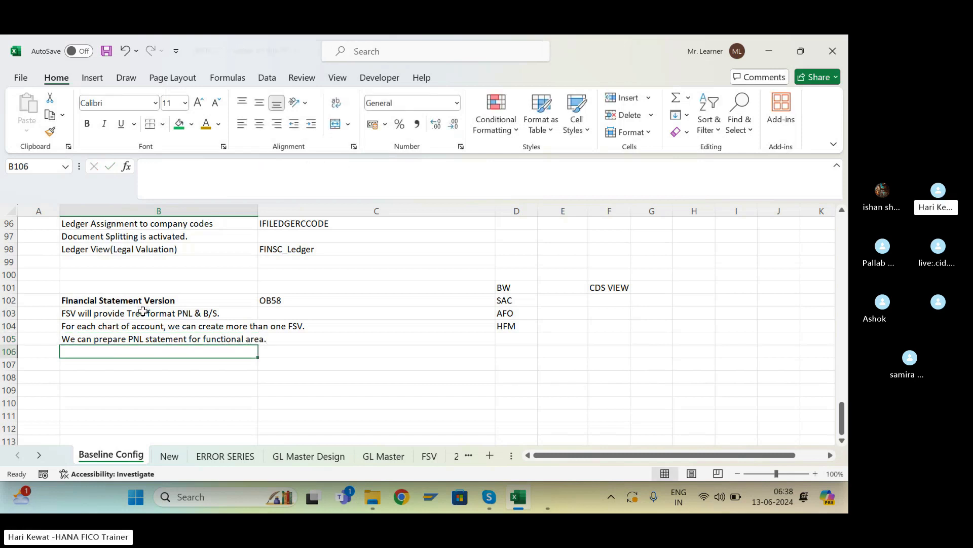
# Review the notes on multiple FSVs and the functional area PNL statement in B104 and B105.
pyautogui.click(127, 326)
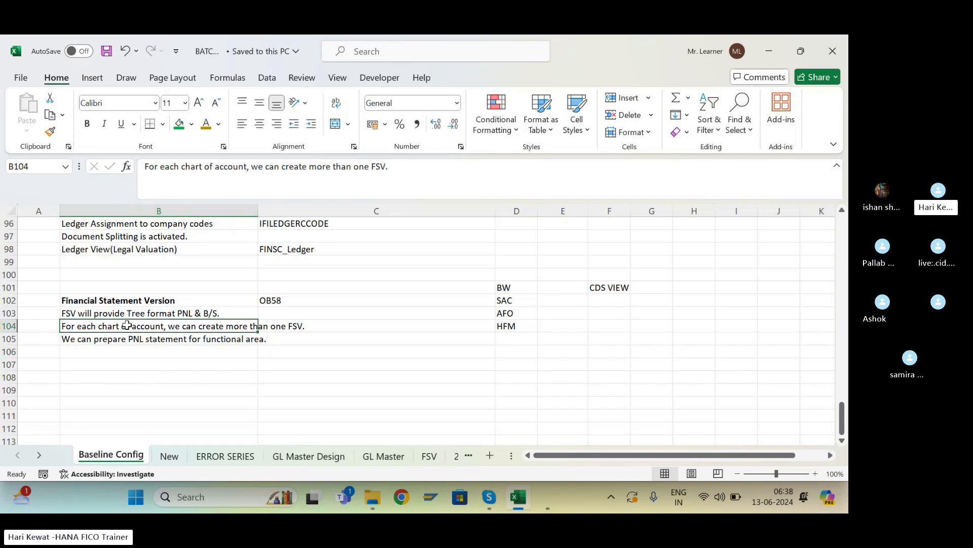
pyautogui.click(175, 341)
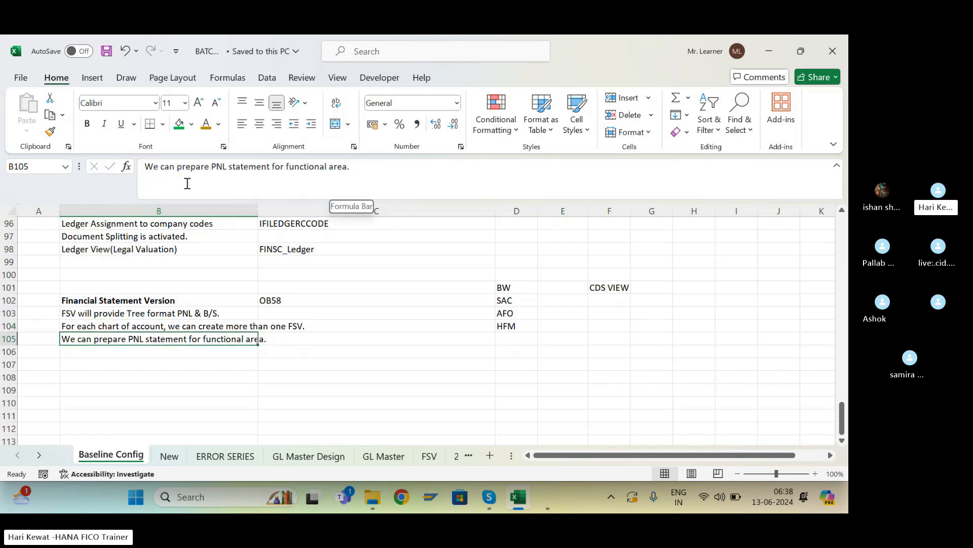
pyautogui.click(173, 324)
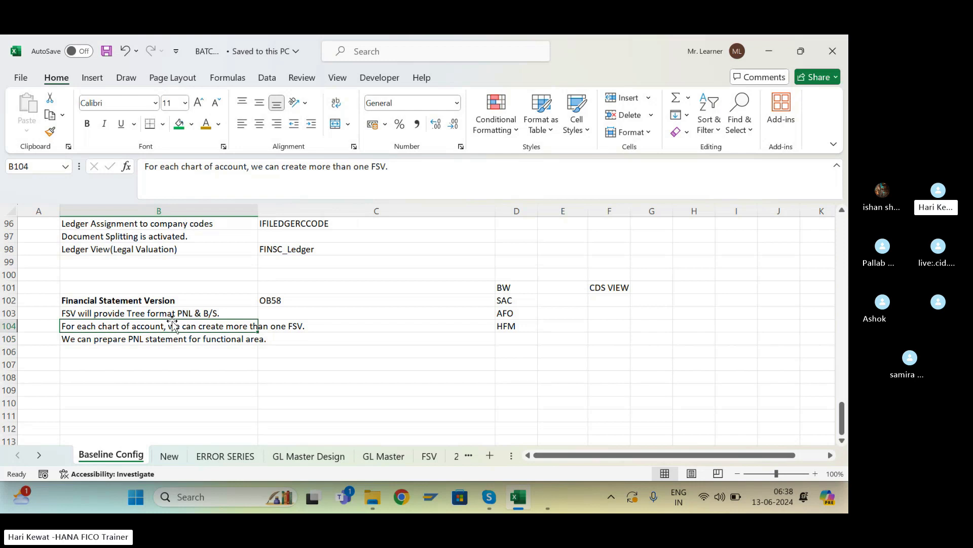
# Reread the functional area note in B105, check YK01's details in SAP, and return to the Excel workbook.
pyautogui.click(167, 341)
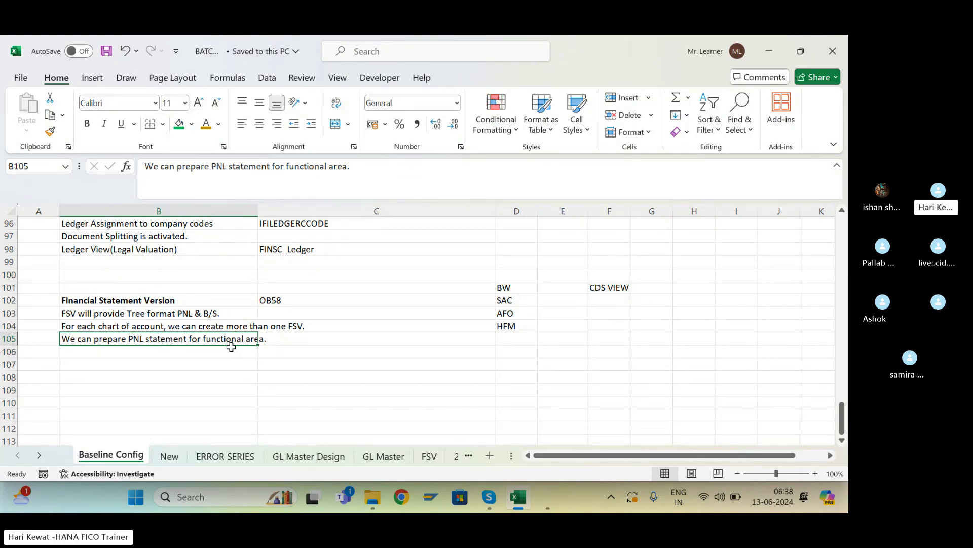
pyautogui.click(549, 499)
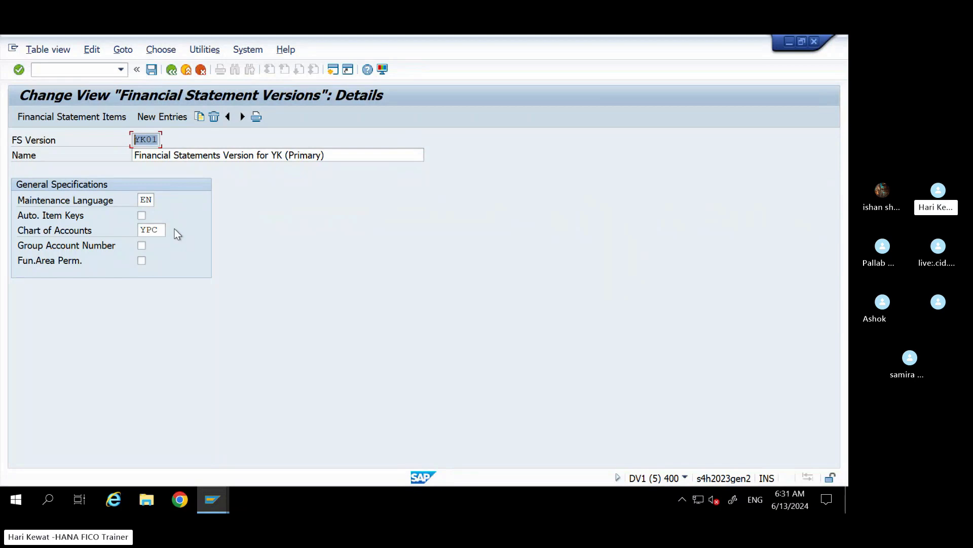
pyautogui.moveTo(681, 38)
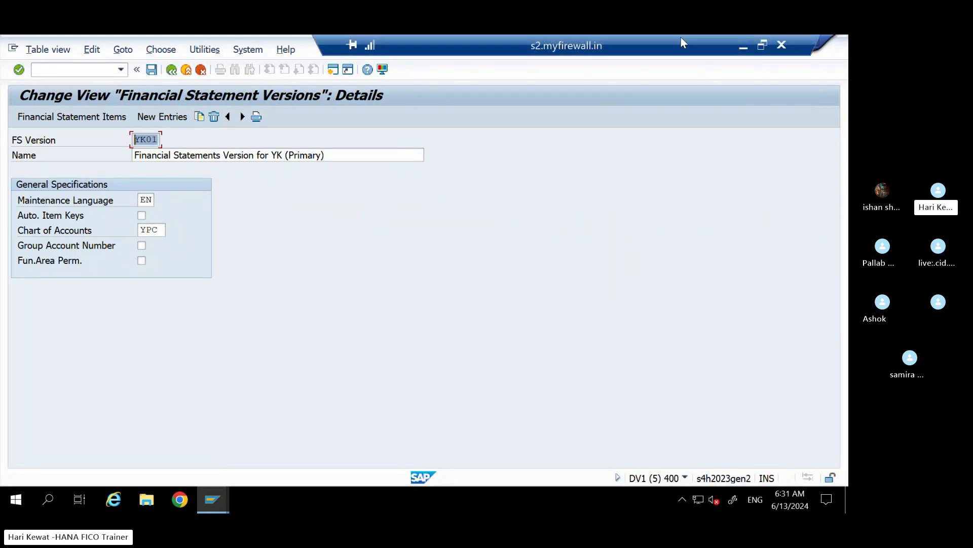
pyautogui.click(744, 46)
# Add the bold heading "Limitation of FSV" in A108 and save the workbook.
pyautogui.click(160, 350)
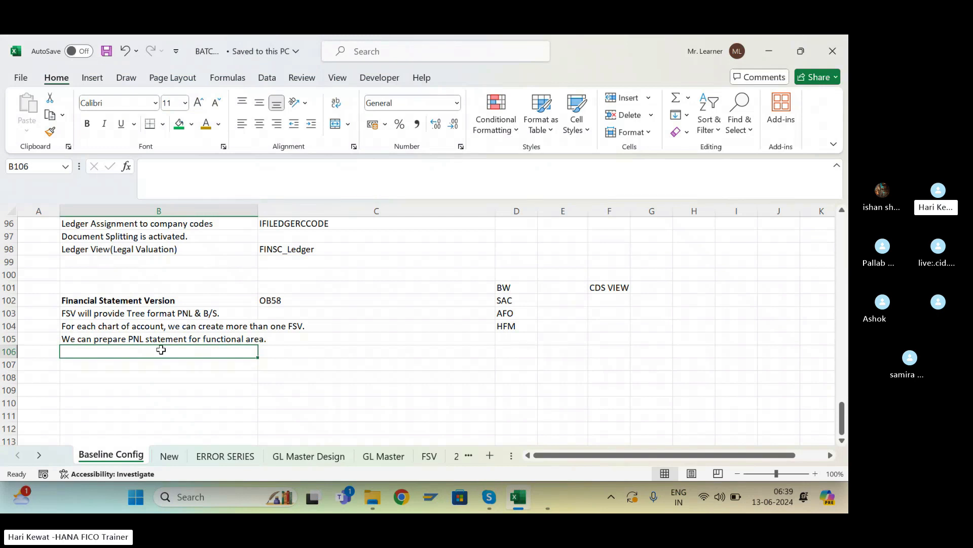
pyautogui.press('Down')
pyautogui.press('Left')
pyautogui.press('Down')
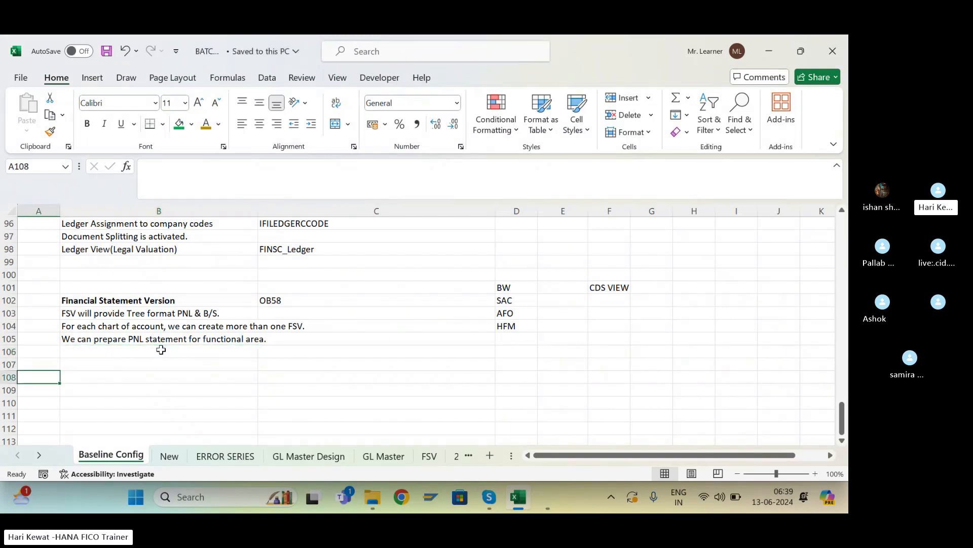
pyautogui.write('LImitation of ')
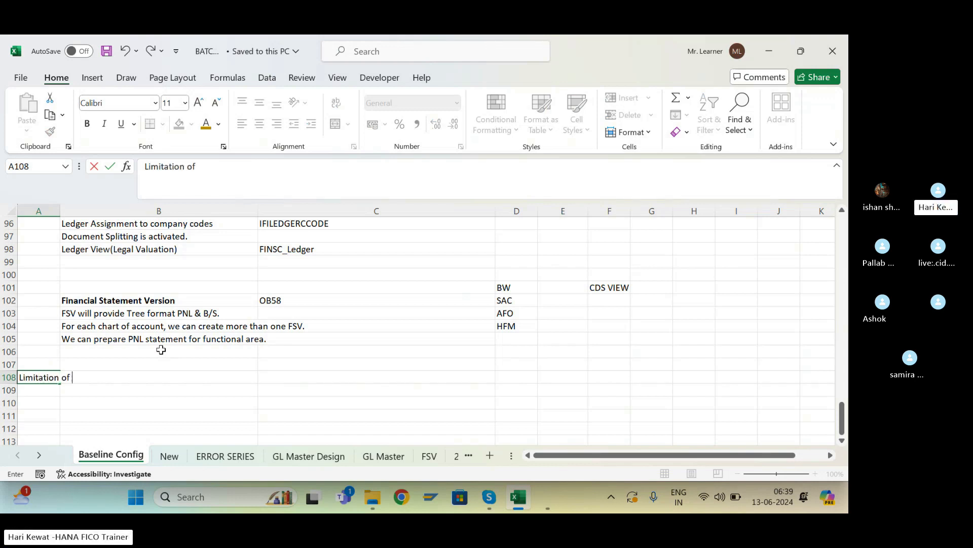
pyautogui.write('FSV')
pyautogui.press('Return')
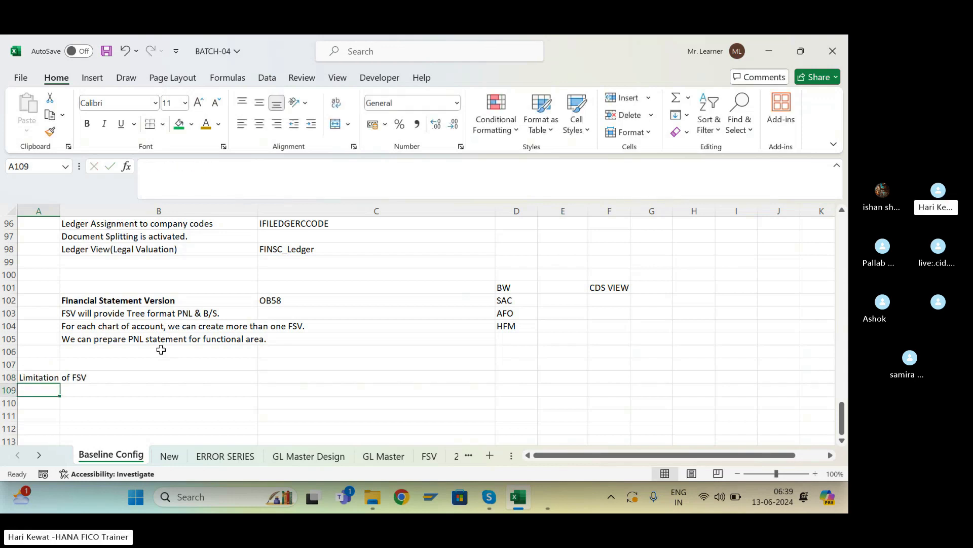
pyautogui.press('Up')
pyautogui.hotkey('ctrl', 'b')
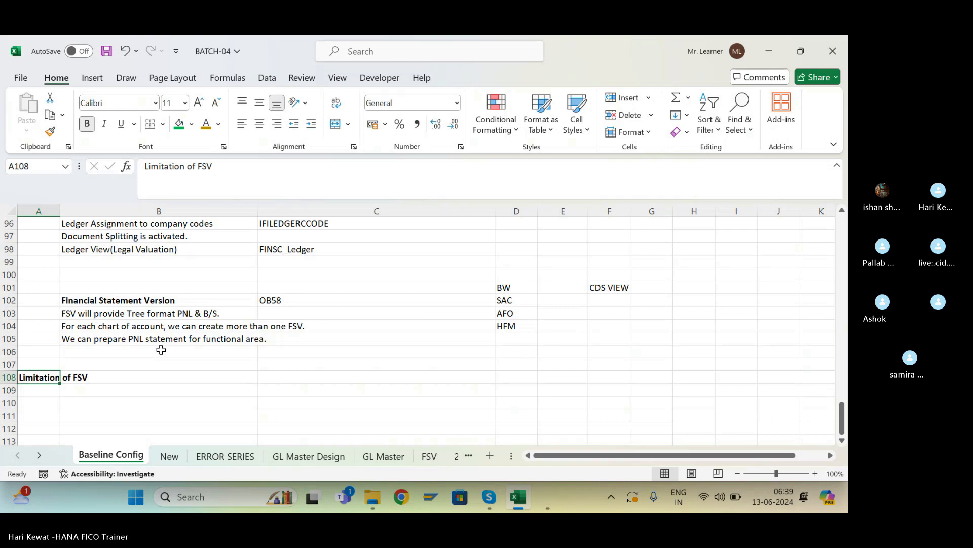
pyautogui.hotkey('ctrl', 's')
# Enter the note "We can not assign functional area and GL together." in B110 and save the workbook.
pyautogui.click(82, 401)
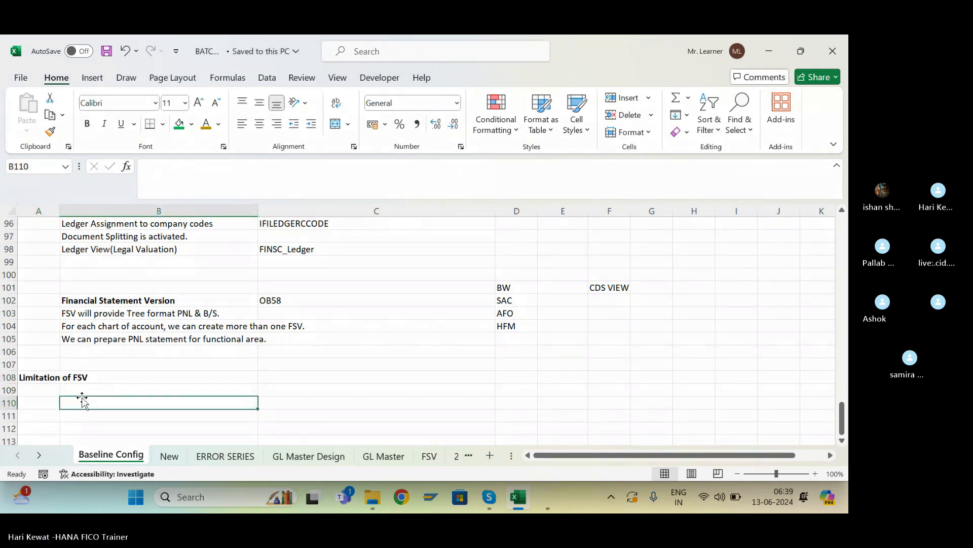
pyautogui.write('WE CA')
pyautogui.press('BackSpace')
pyautogui.press('BackSpace')
pyautogui.press('BackSpace')
pyautogui.press('BackSpace')
pyautogui.write('e c')
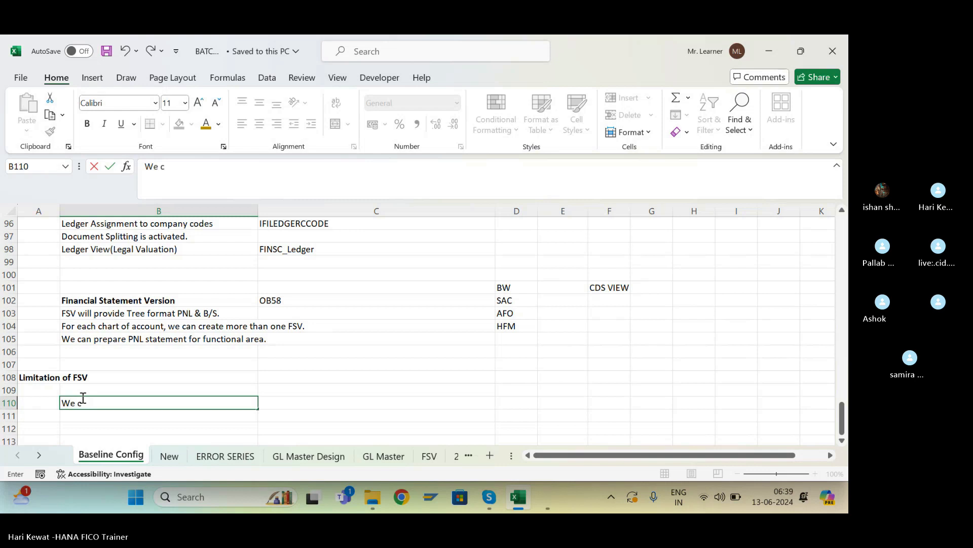
pyautogui.write('an not a')
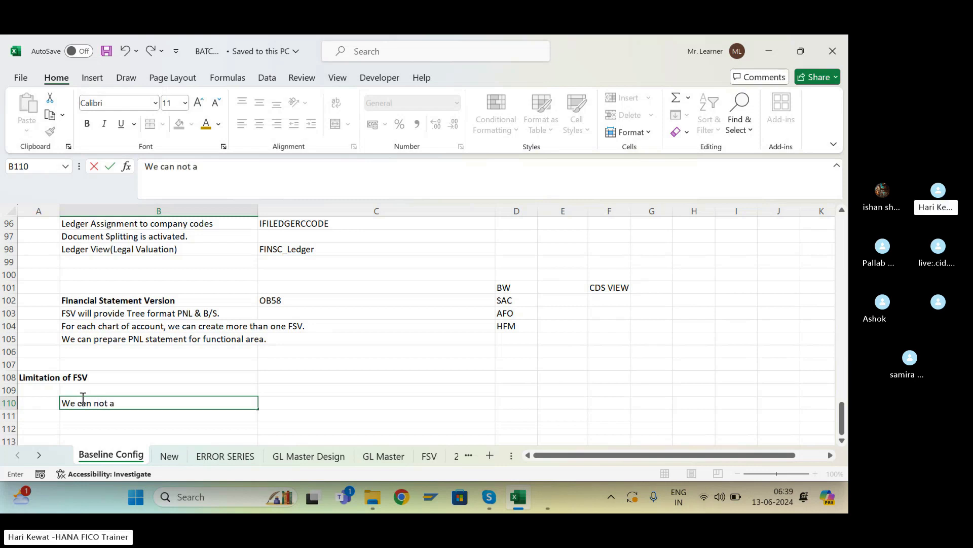
pyautogui.write('ssign functional and')
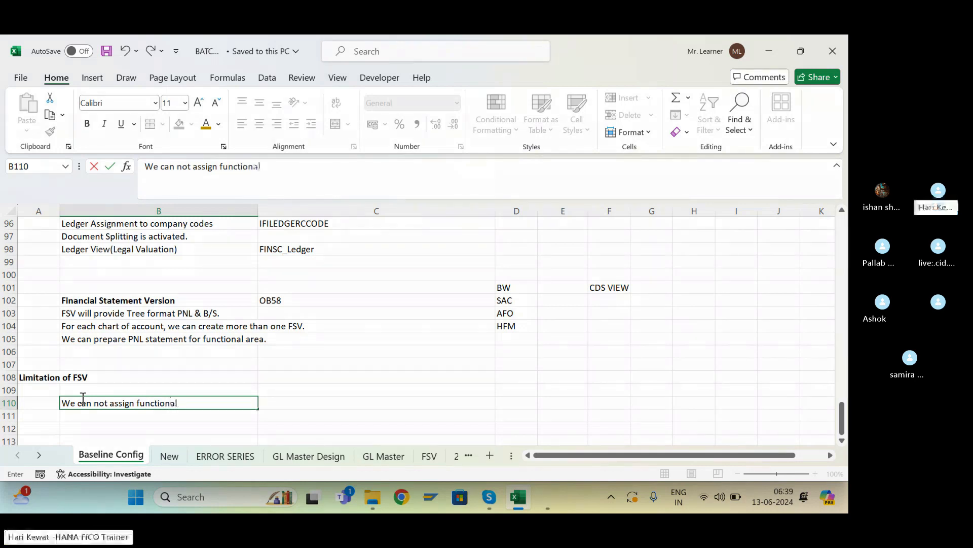
pyautogui.press('BackSpace')
pyautogui.press('BackSpace')
pyautogui.press('BackSpace')
pyautogui.write('ar')
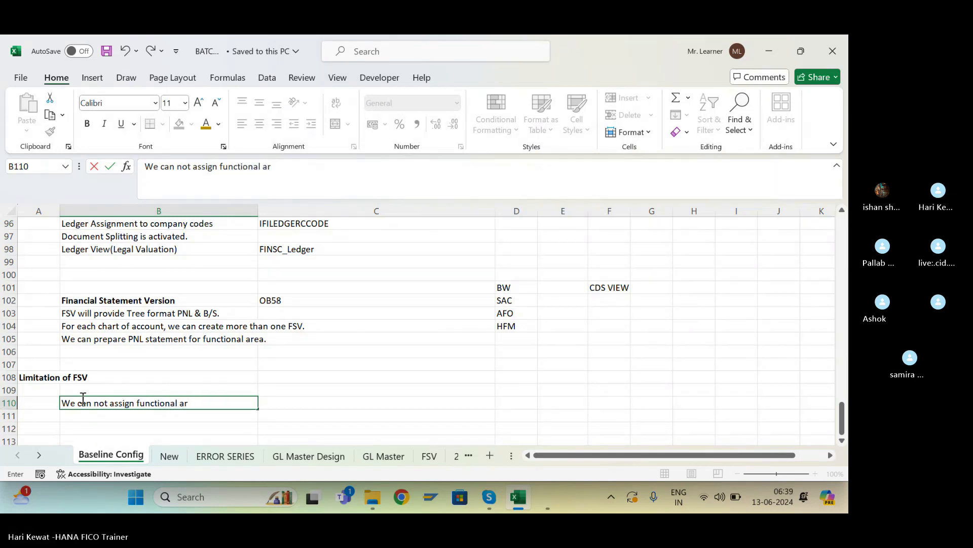
pyautogui.write('ea and GL')
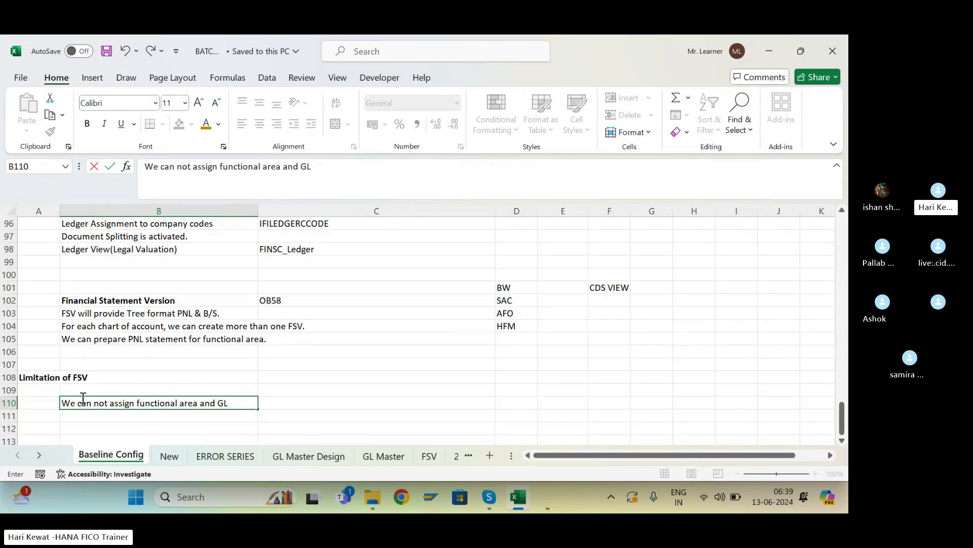
pyautogui.write(' together.')
pyautogui.press('Return')
pyautogui.hotkey('ctrl', 's')
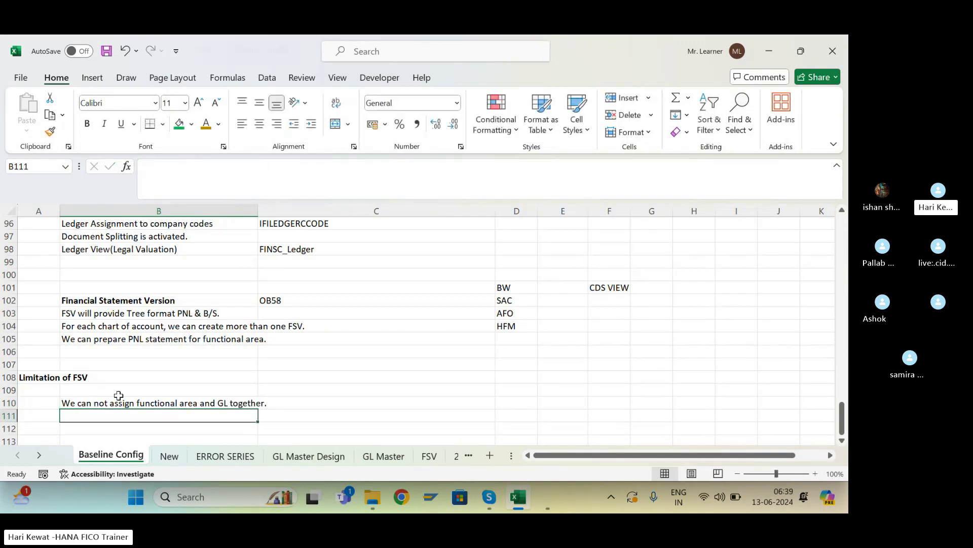
# Switch to SAP and examine YK01's financial statement items down to the account range under Cost of Goods Sold.
pyautogui.click(163, 403)
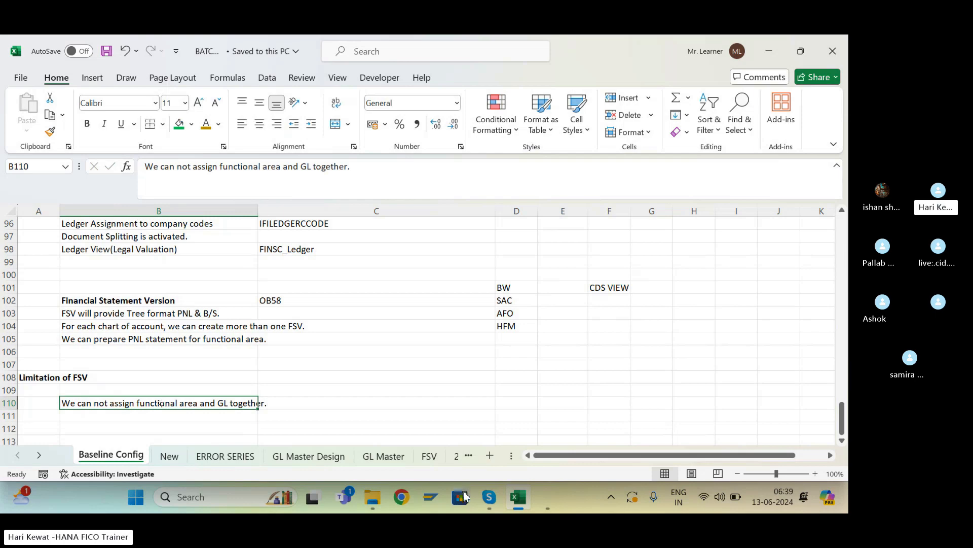
pyautogui.click(557, 500)
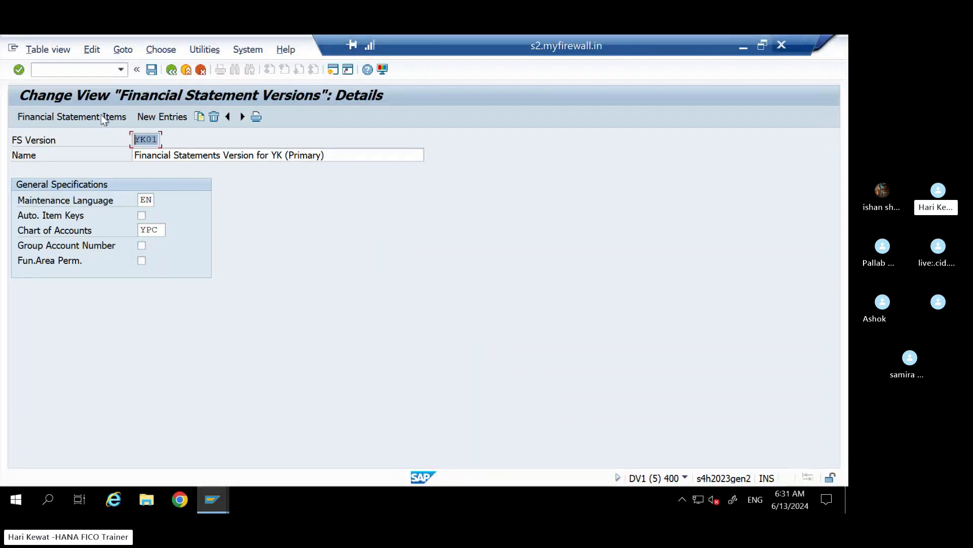
pyautogui.click(97, 114)
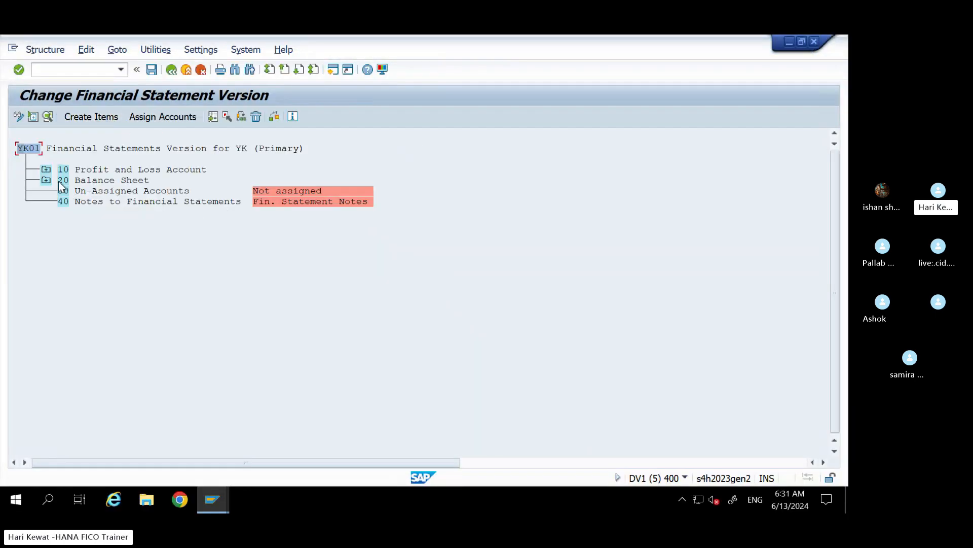
pyautogui.click(47, 169)
pyautogui.click(69, 191)
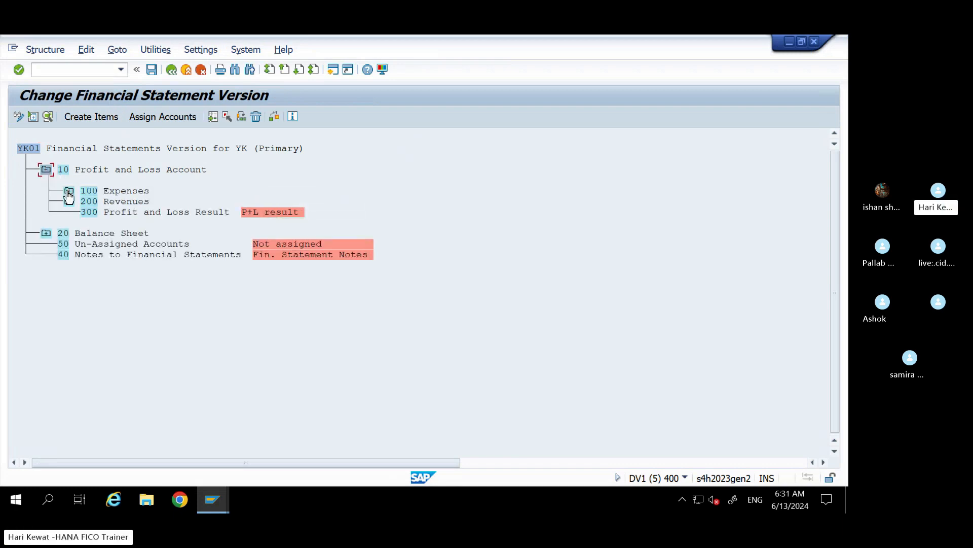
pyautogui.click(92, 212)
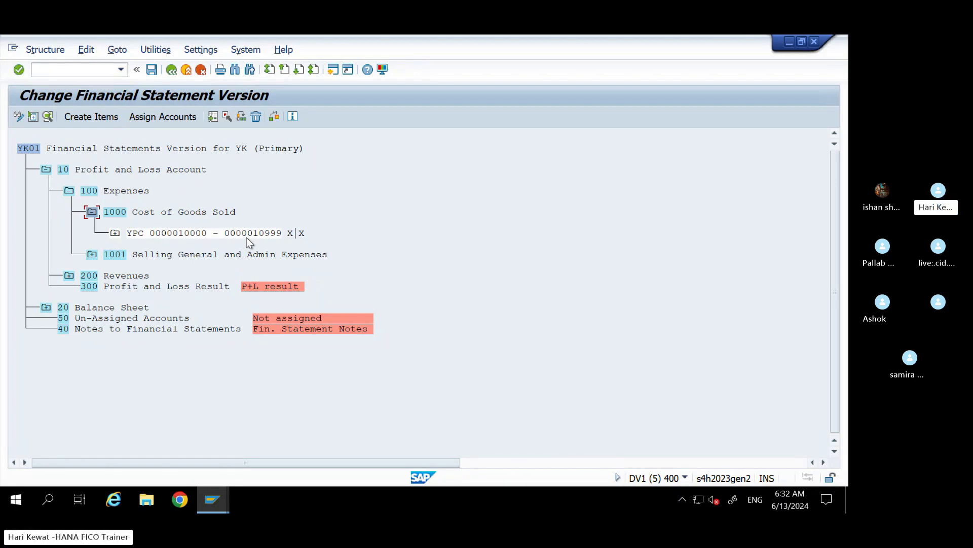
pyautogui.click(30, 150)
pyautogui.click(257, 234)
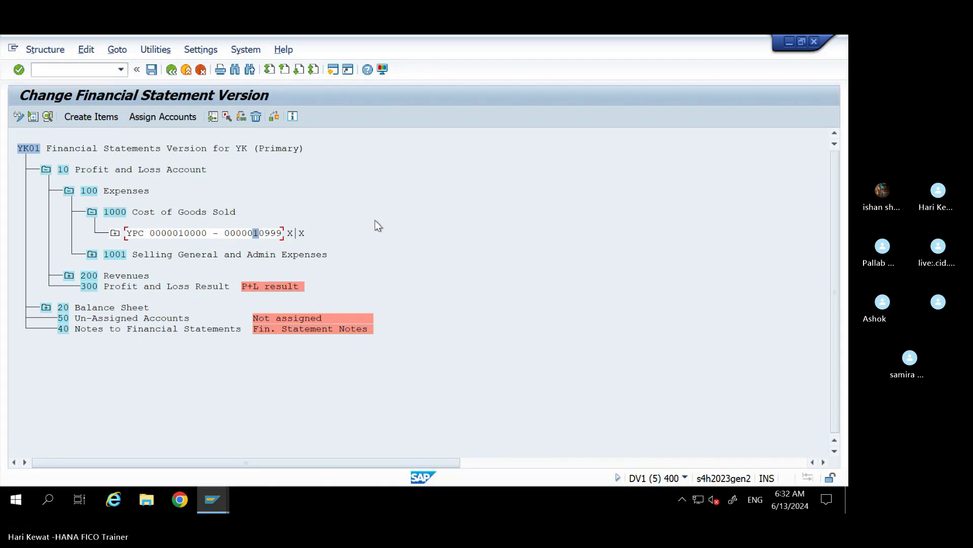
# Return to Excel and reread the Financial Statement Version heading, its OB58 code and the limitation note in B110.
pyautogui.hotkey('alt', 'Tab')
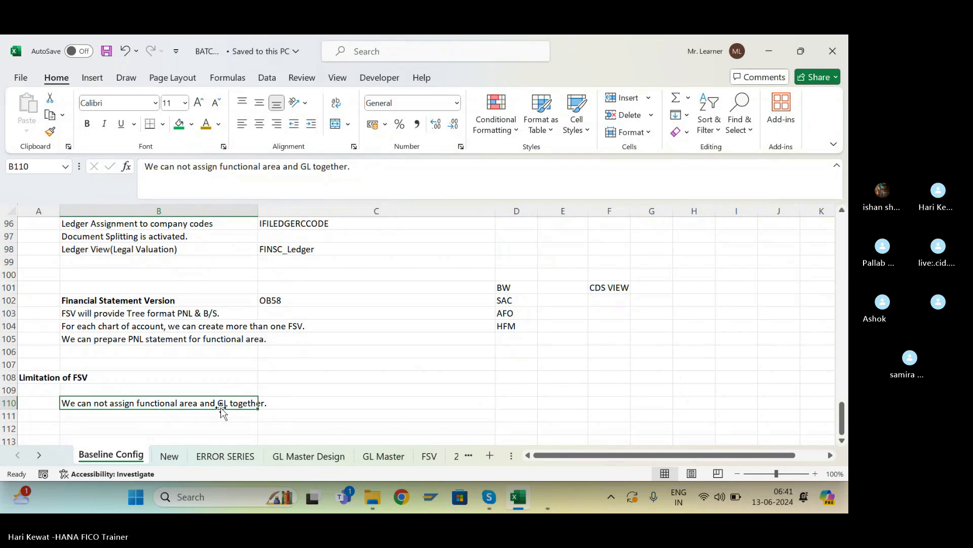
pyautogui.click(144, 302)
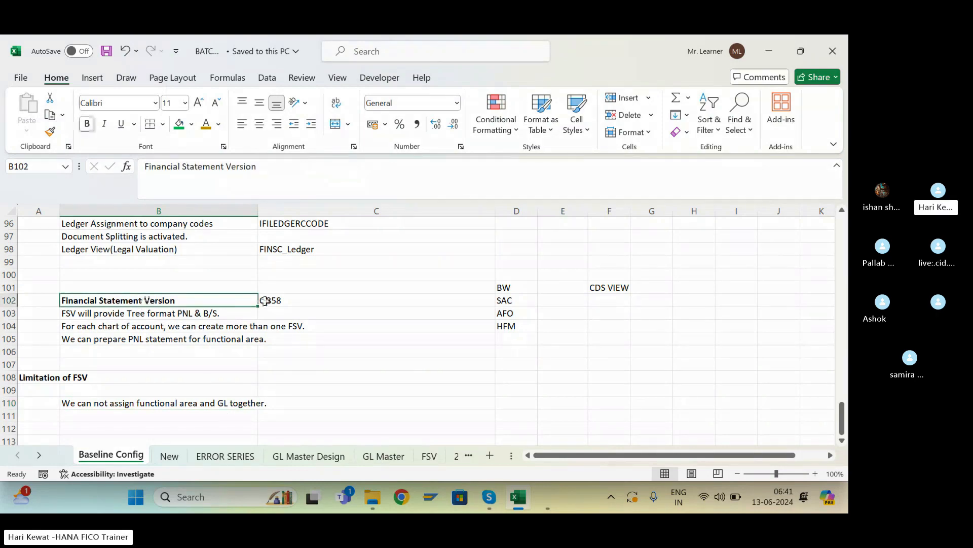
pyautogui.click(275, 300)
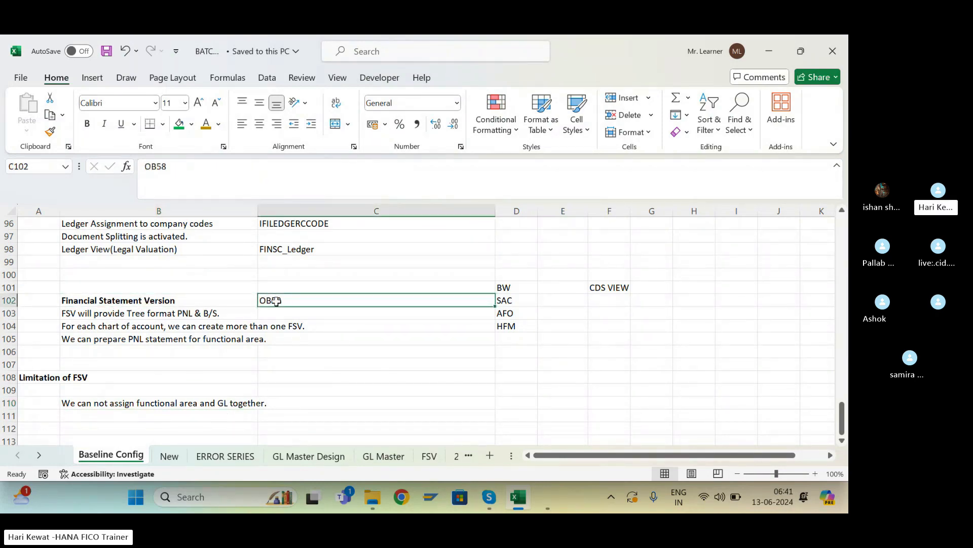
pyautogui.click(171, 401)
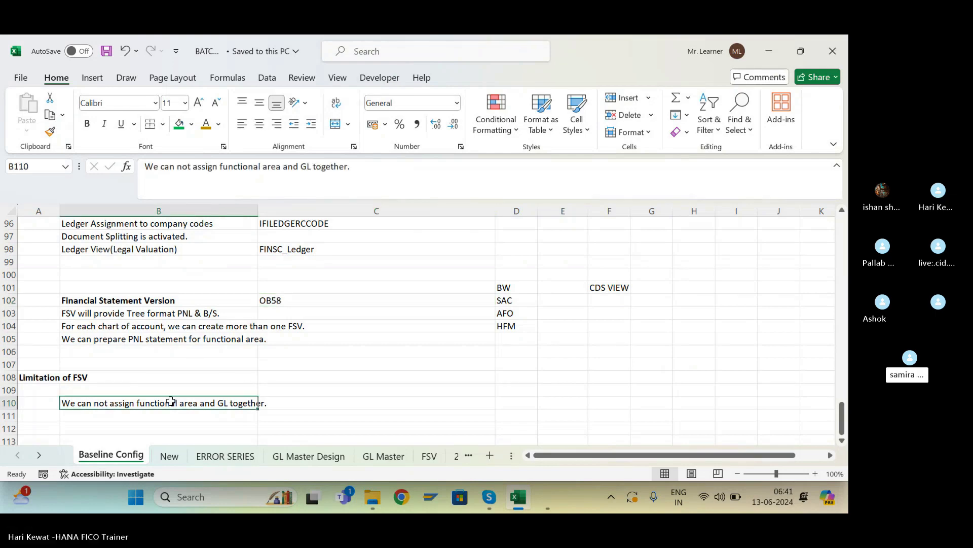
# Enter the example item label "sales Revenue" in C113, below the limitation note.
pyautogui.click(363, 427)
pyautogui.press('Down')
pyautogui.press('Down')
pyautogui.scroll(-1, 364, 424)
pyautogui.press('Up')
pyautogui.write('sales')
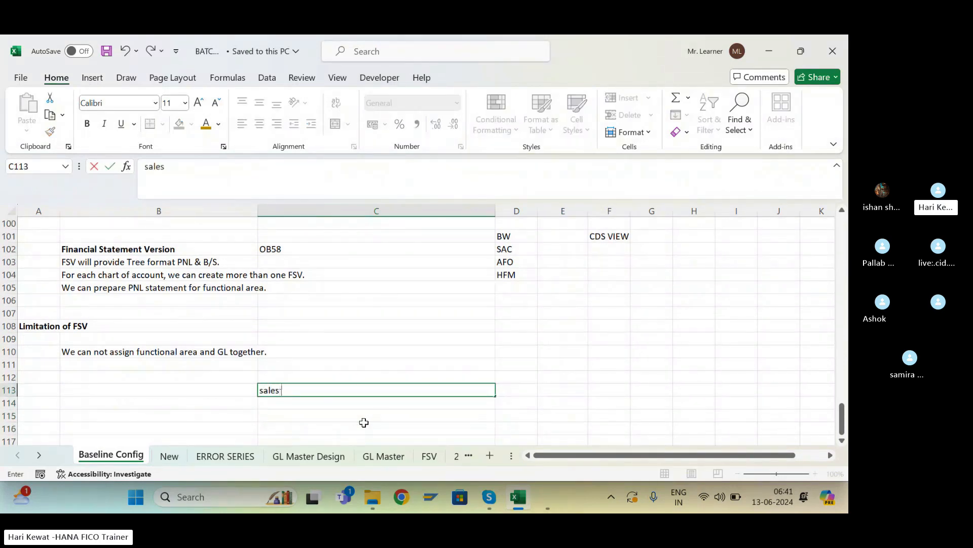
pyautogui.write(' Revenue')
pyautogui.press('Tab')
# Enter the example account range 10000 in D115 and 19999 in E115, and the functional area A100 in G115.
pyautogui.press('Down')
pyautogui.press('Down')
pyautogui.write('10000')
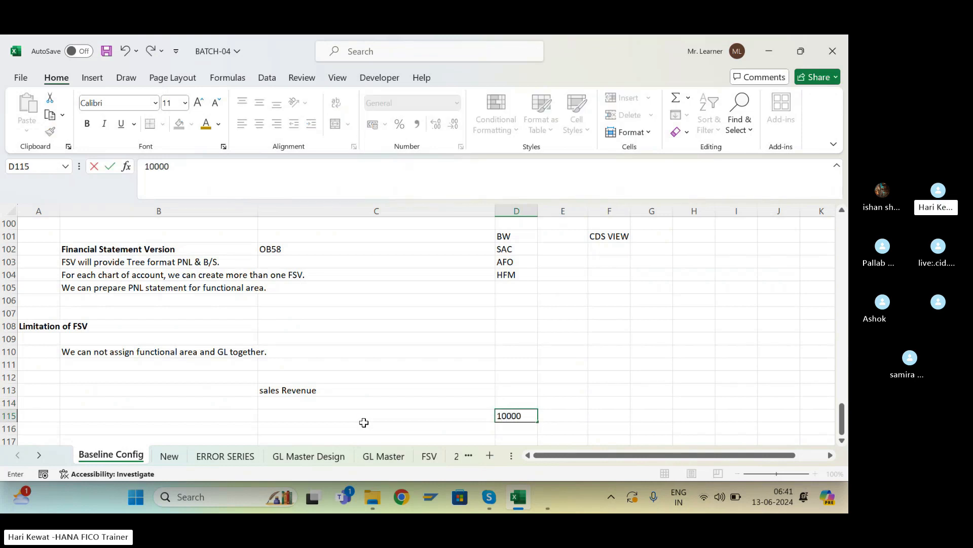
pyautogui.press('Tab')
pyautogui.write('19999')
pyautogui.press('Tab')
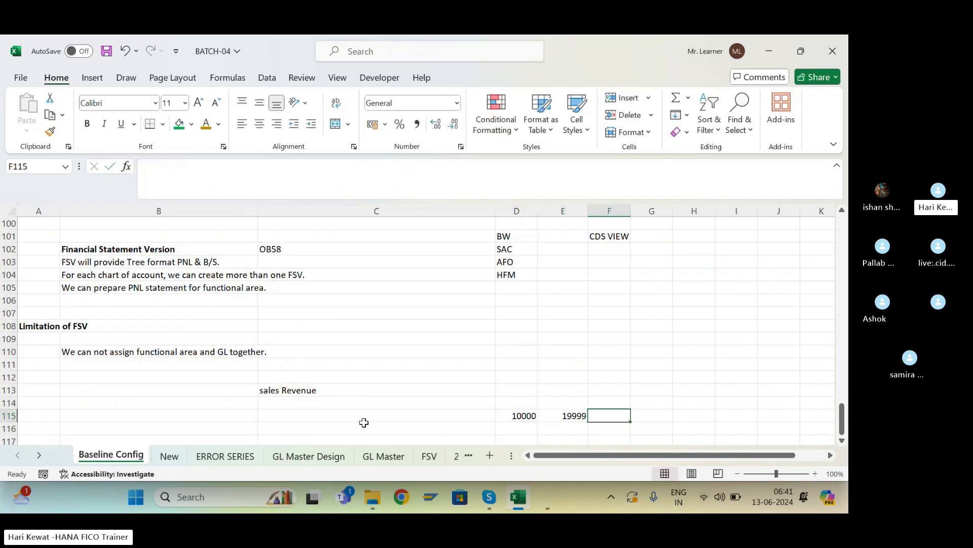
pyautogui.click(652, 415)
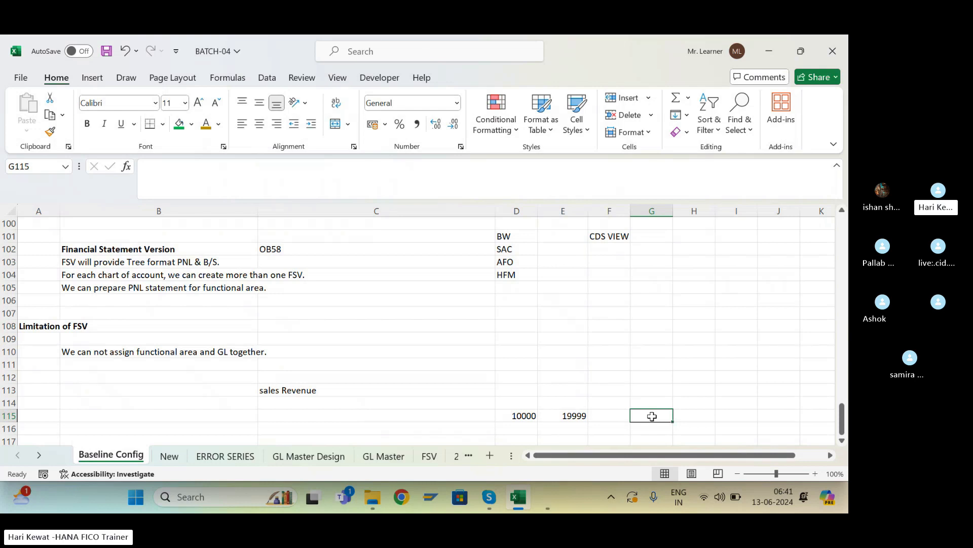
pyautogui.write('A100')
pyautogui.press('Return')
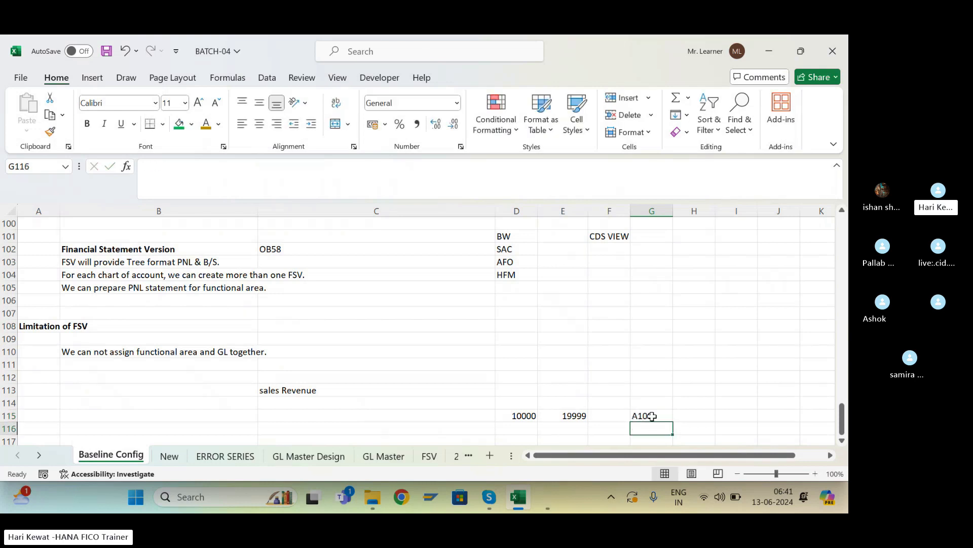
# Compare the example GL account range in D115 and E115 with the functional area in G115.
pyautogui.click(524, 416)
pyautogui.click(569, 415)
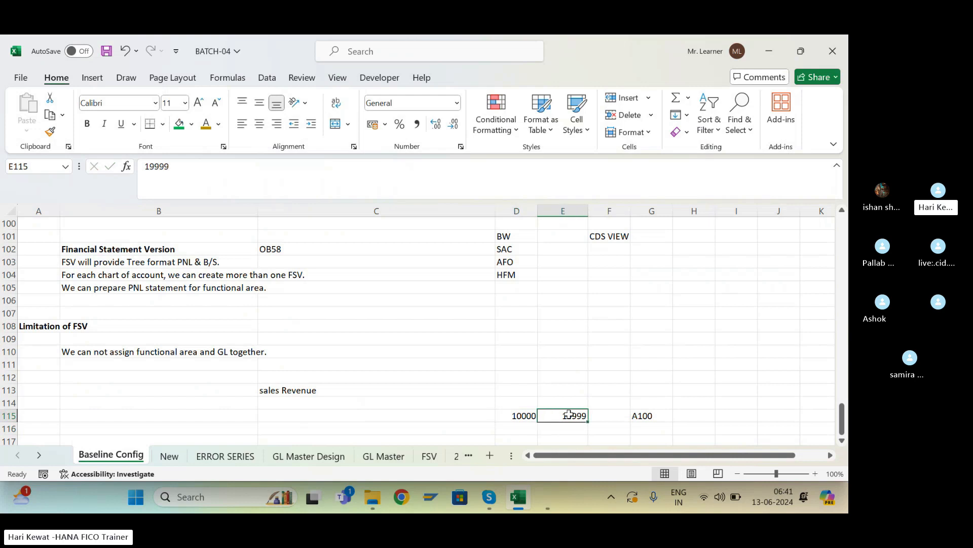
pyautogui.click(654, 417)
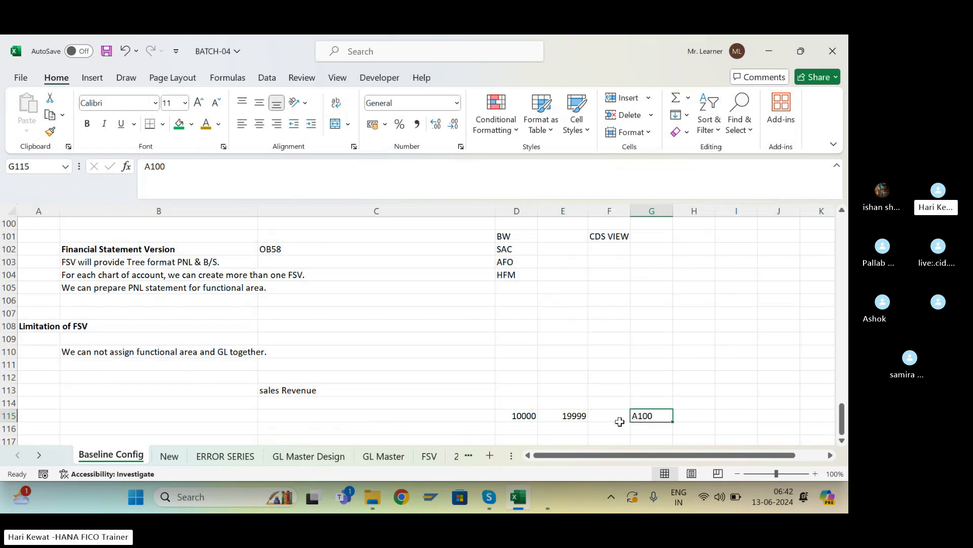
pyautogui.click(521, 411)
pyautogui.click(579, 416)
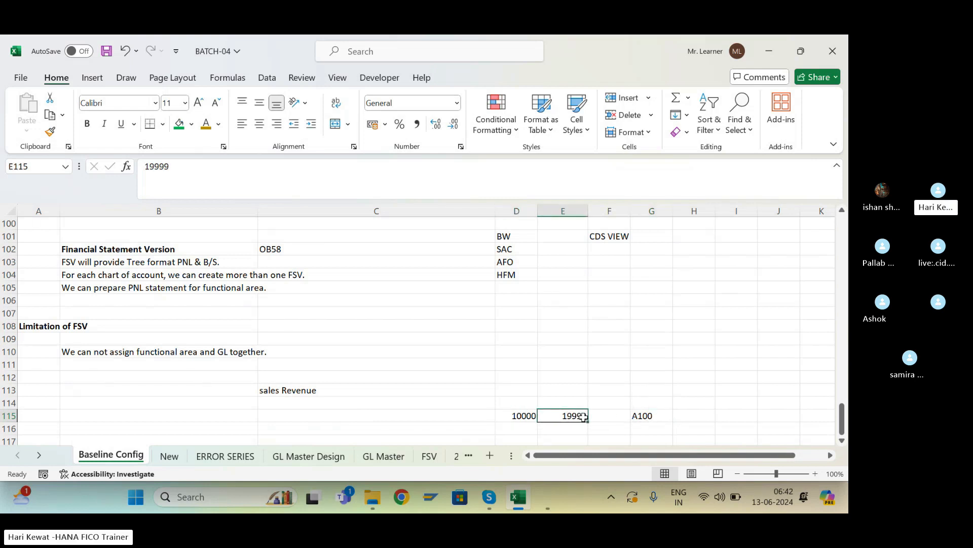
pyautogui.click(655, 417)
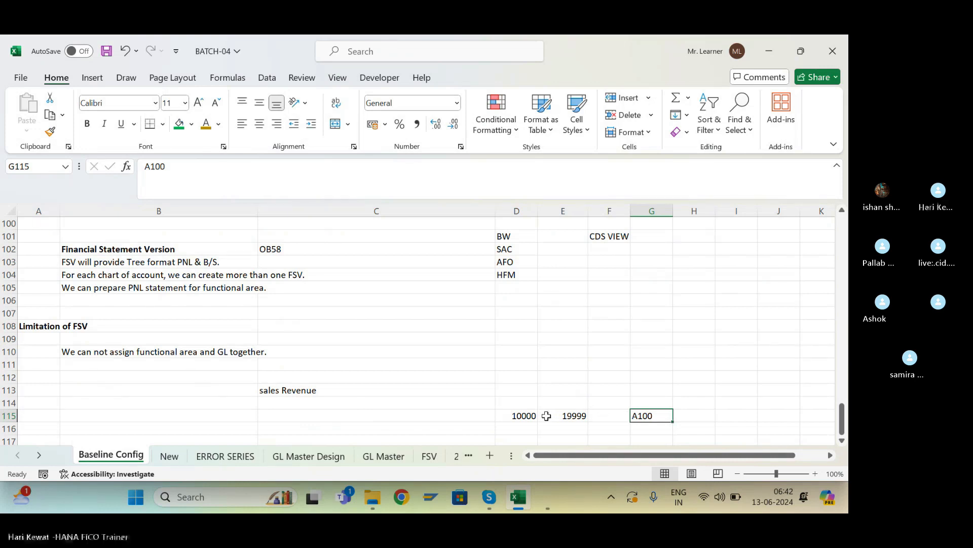
pyautogui.click(533, 415)
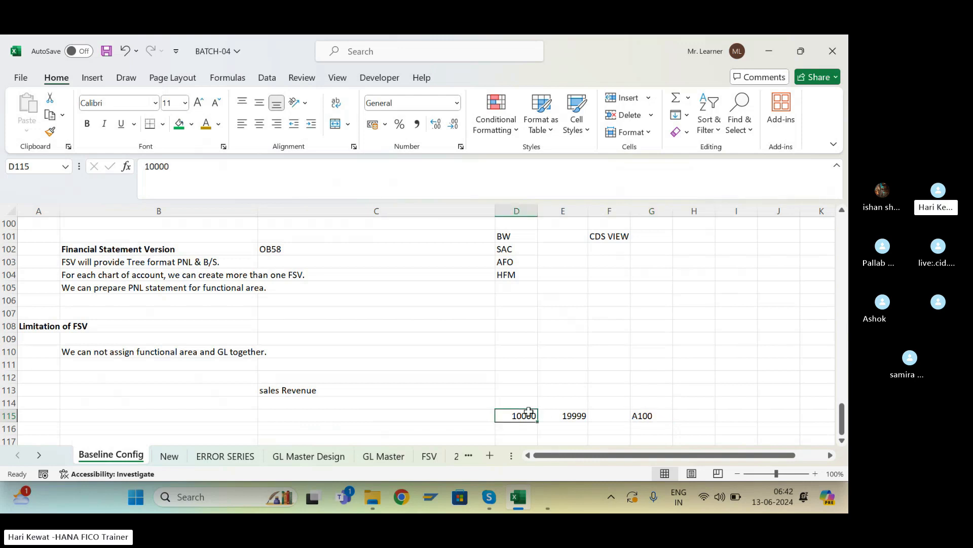
# Clear the sales Revenue example, its account range and functional area from C113:G115, and save the workbook.
pyautogui.click(564, 415)
pyautogui.click(657, 417)
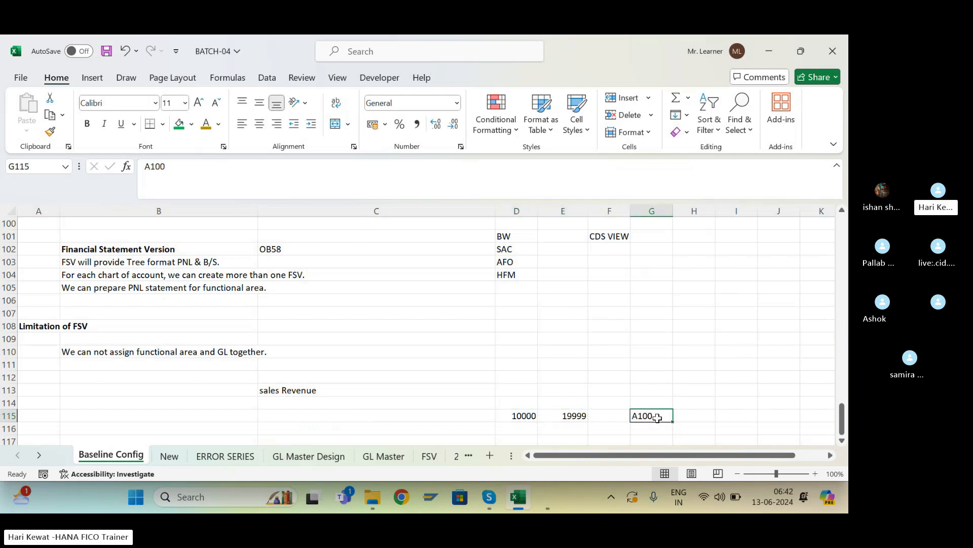
pyautogui.moveTo(283, 388); pyautogui.dragTo(285, 386)
pyautogui.hotkey('shift', 'Down')
pyautogui.hotkey('shift', 'Down')
pyautogui.press('Delete')
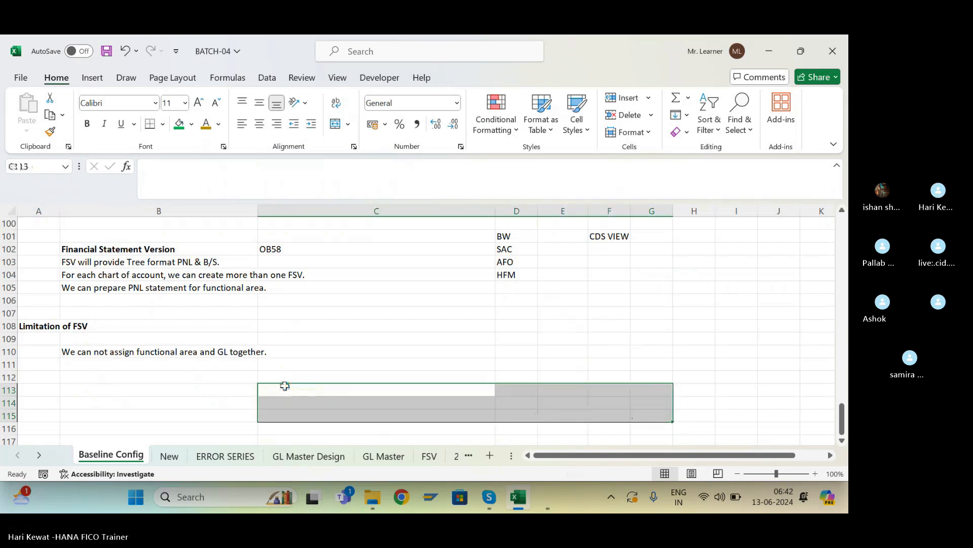
pyautogui.click(160, 383)
pyautogui.hotkey('ctrl', 's')
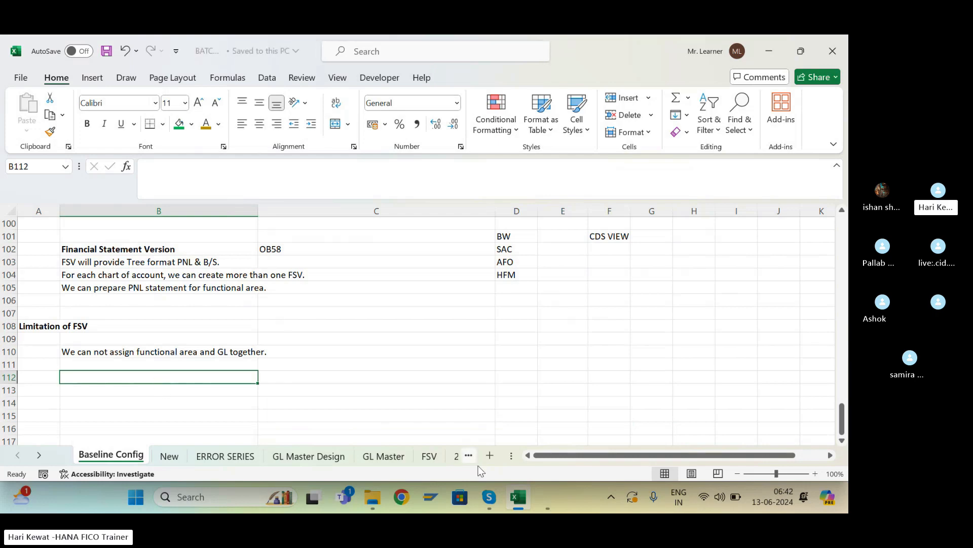
# Switch to SAP and open the Financial Statements report (F.01) with its dynamic selections in the SAP Easy Access session.
pyautogui.click(547, 502)
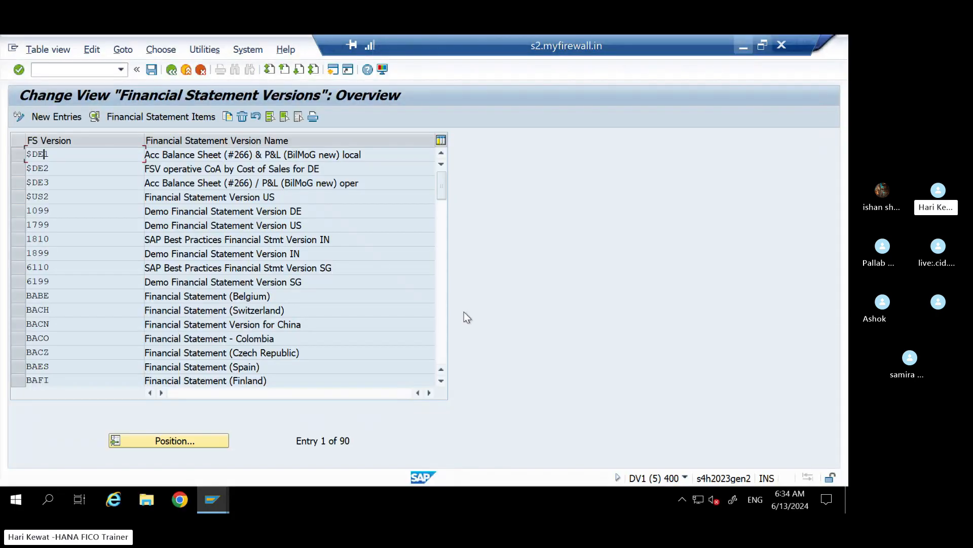
pyautogui.click(212, 499)
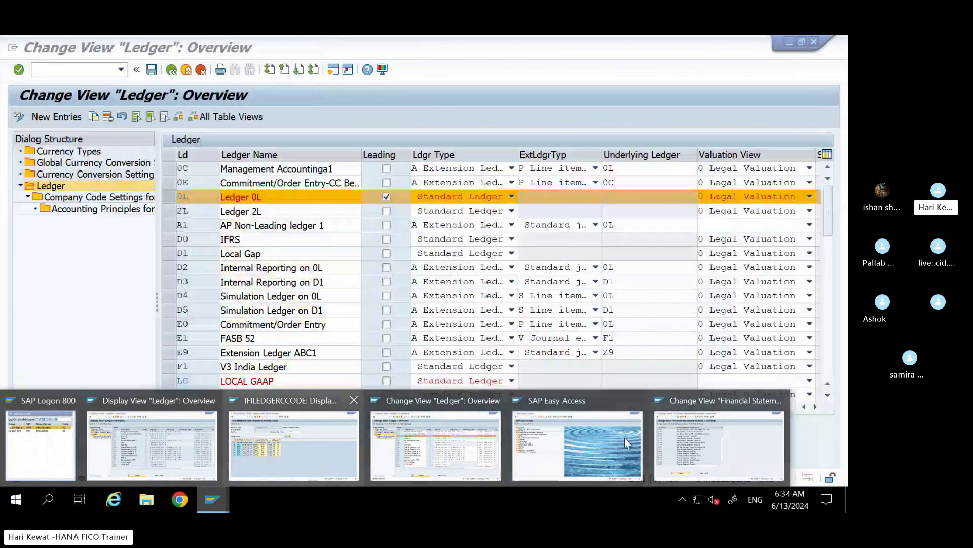
pyautogui.click(608, 441)
pyautogui.write('f.01')
pyautogui.press('Return')
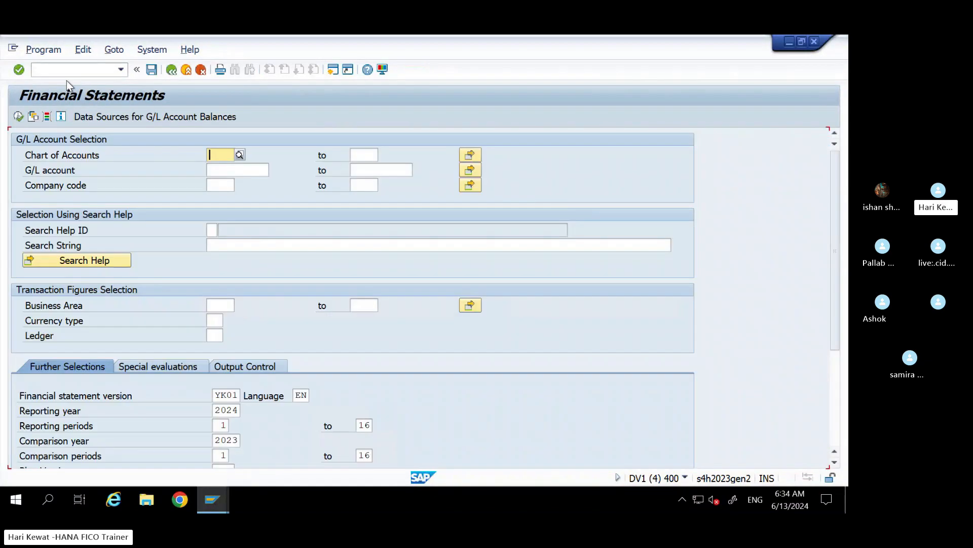
pyautogui.click(46, 116)
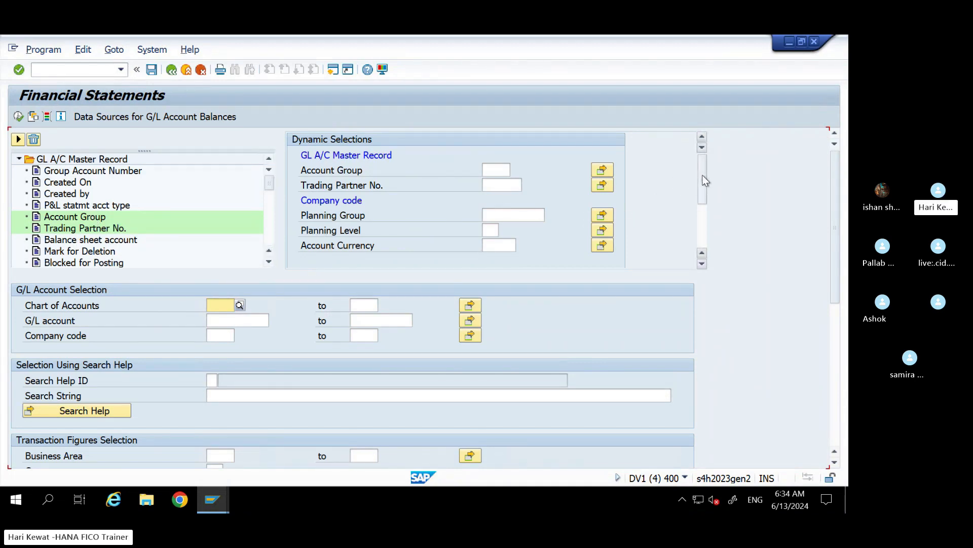
# Examine the dynamic selection fields of the Financial Statements report, including Account Currency, Profit Center, Functional Area and Segment.
pyautogui.moveTo(704, 180); pyautogui.dragTo(701, 250)
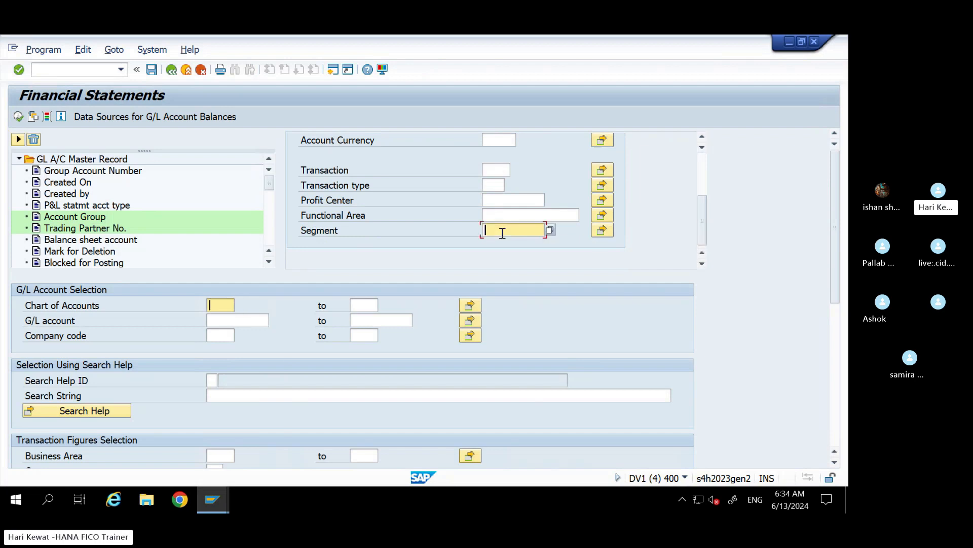
pyautogui.click(495, 215)
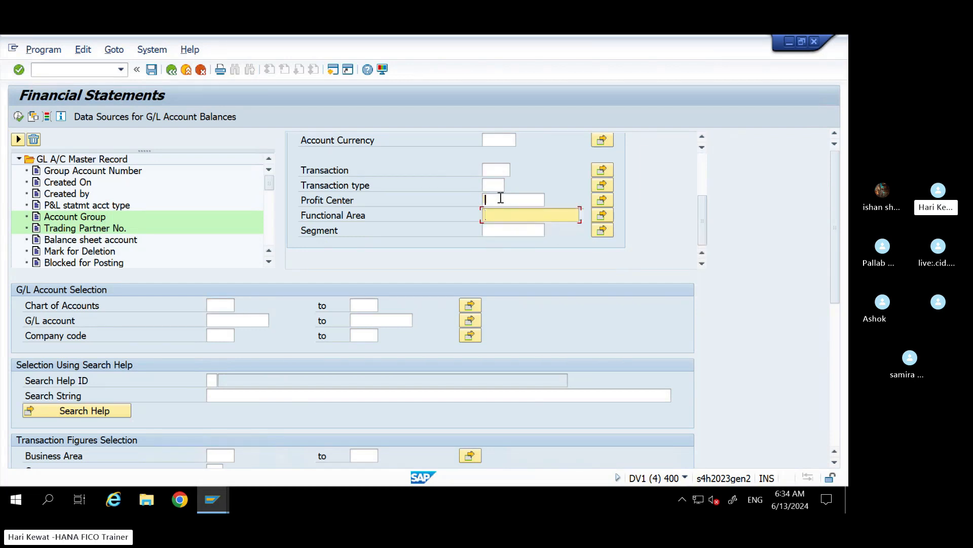
pyautogui.click(501, 197)
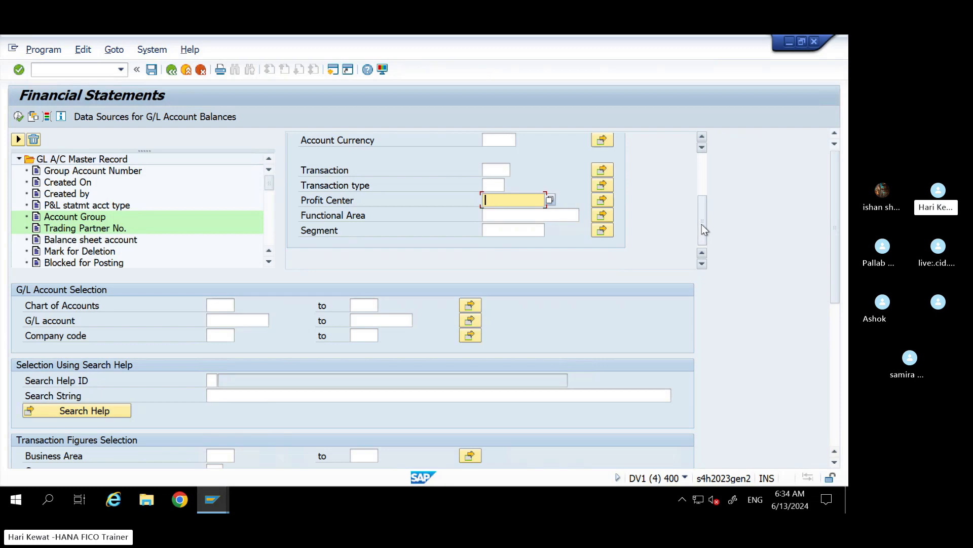
pyautogui.moveTo(701, 220); pyautogui.dragTo(702, 197)
pyautogui.click(498, 216)
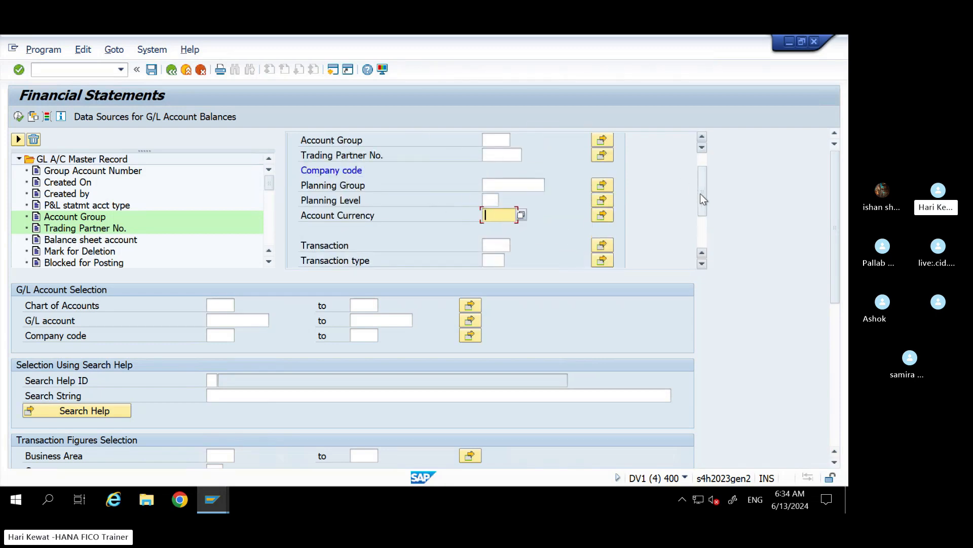
pyautogui.scroll(2, 701, 190)
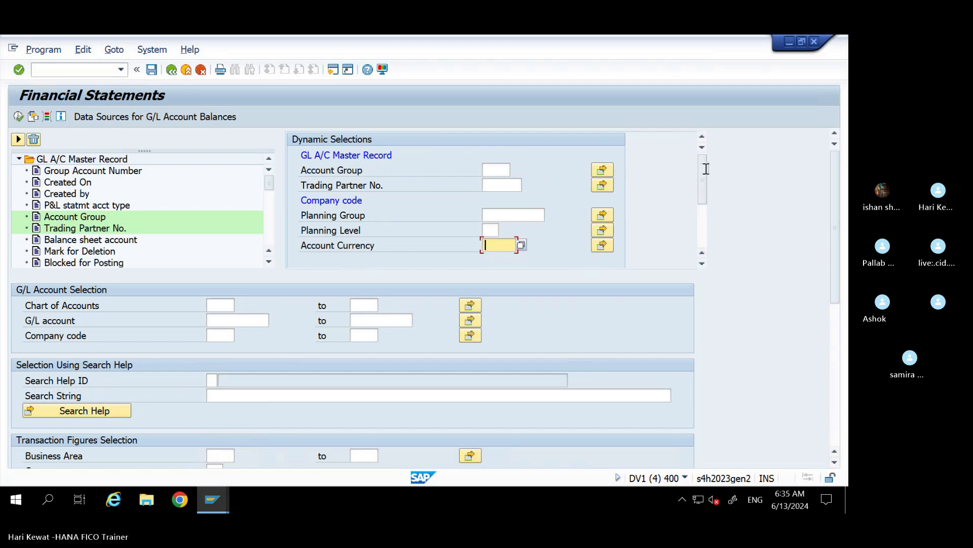
pyautogui.moveTo(704, 169); pyautogui.dragTo(702, 224)
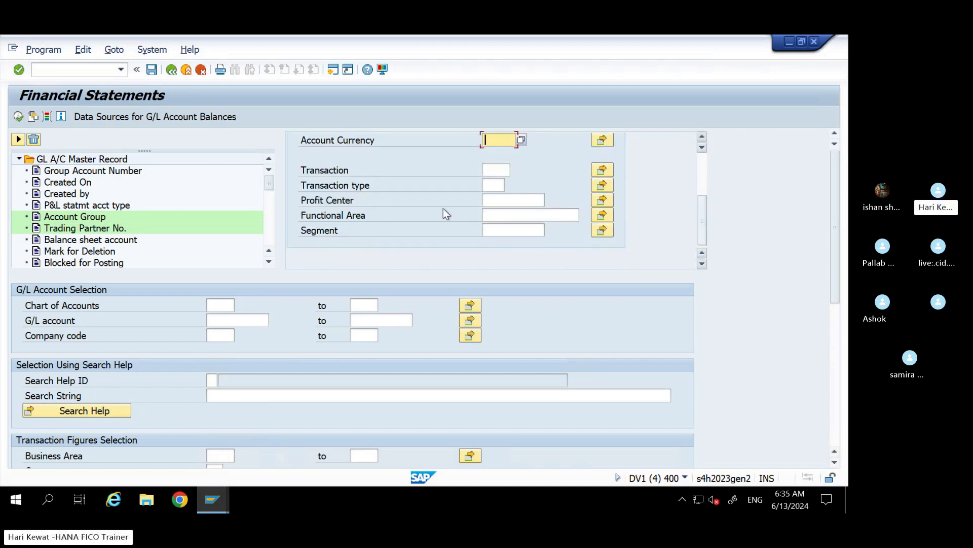
pyautogui.click(497, 200)
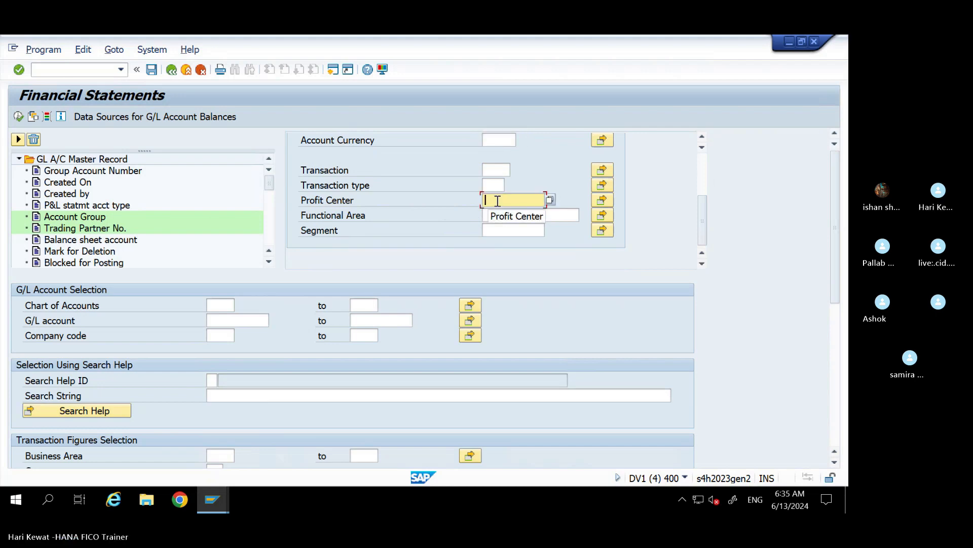
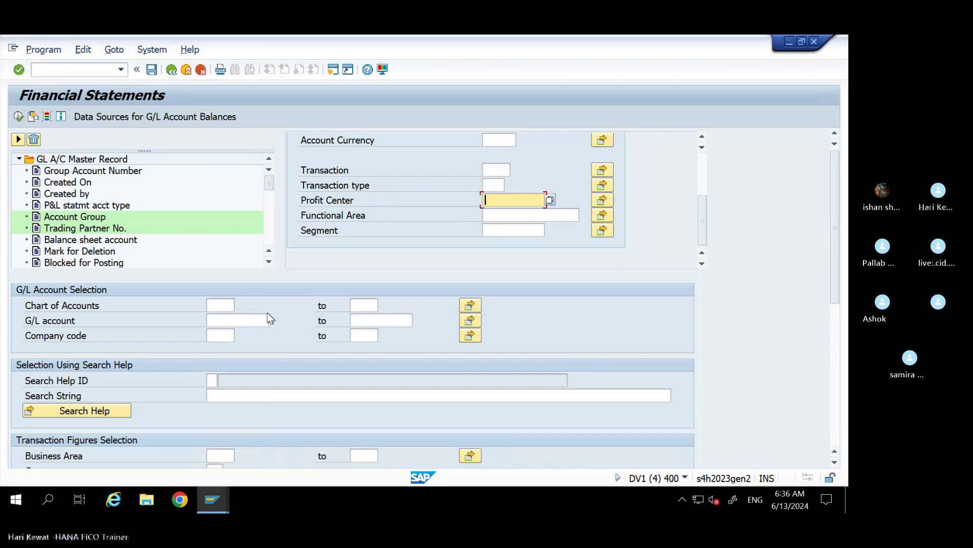
# Select B111 below the limitation note in Excel and return to the Profit Center selection in SAP.
pyautogui.moveTo(643, 35)
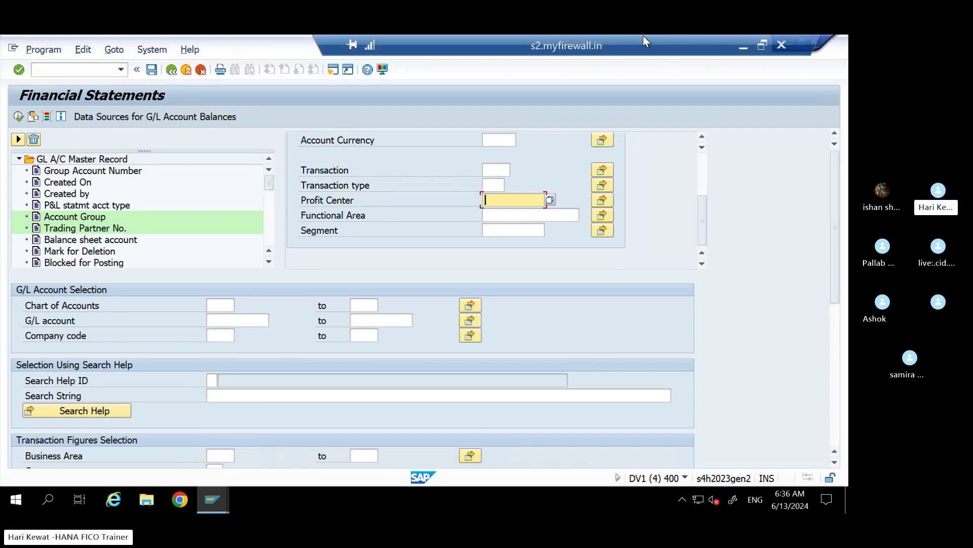
pyautogui.click(743, 46)
pyautogui.click(210, 363)
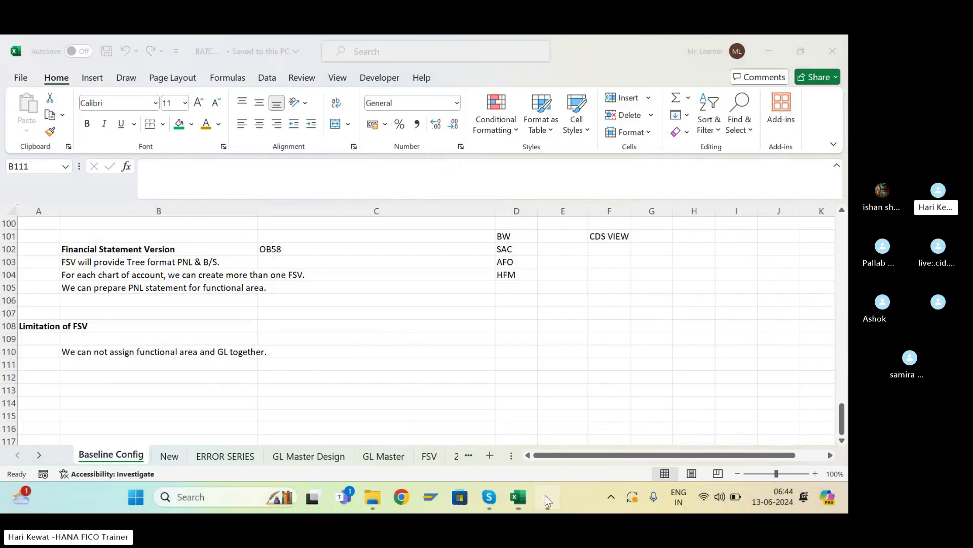
pyautogui.click(546, 496)
pyautogui.click(521, 198)
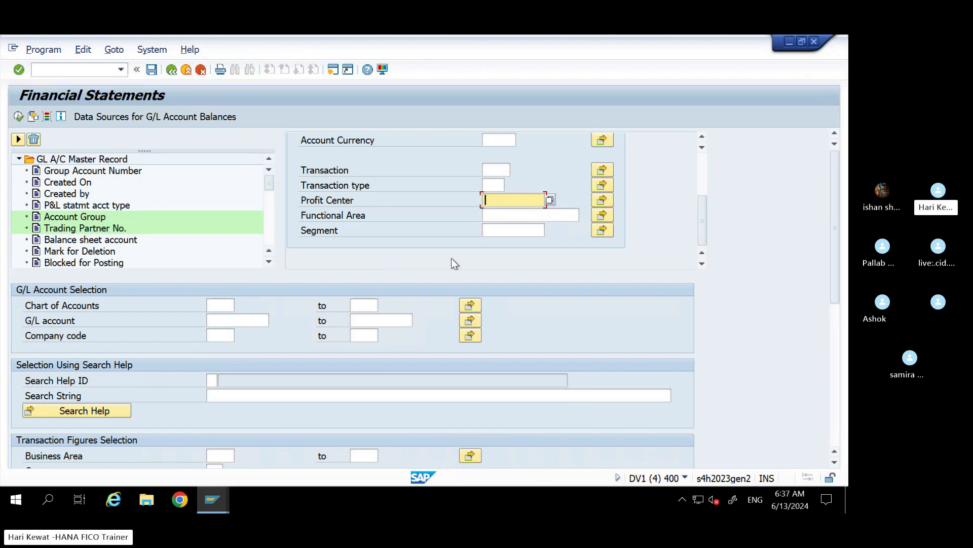
# Switch to Excel, enter the limitation "We can not run report based on PC group level." in B111, and save the workbook.
pyautogui.click(737, 41)
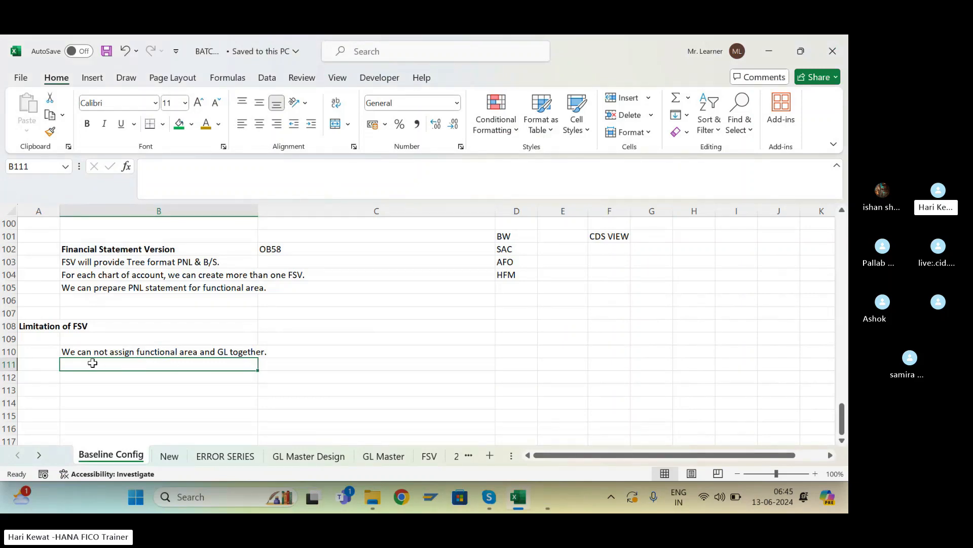
pyautogui.write('We can not run report based on')
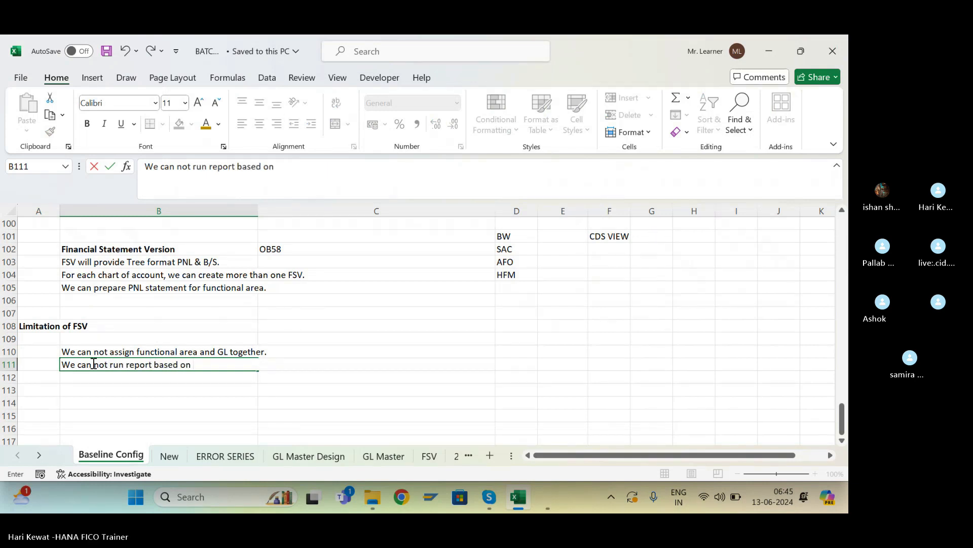
pyautogui.write(' PC gr')
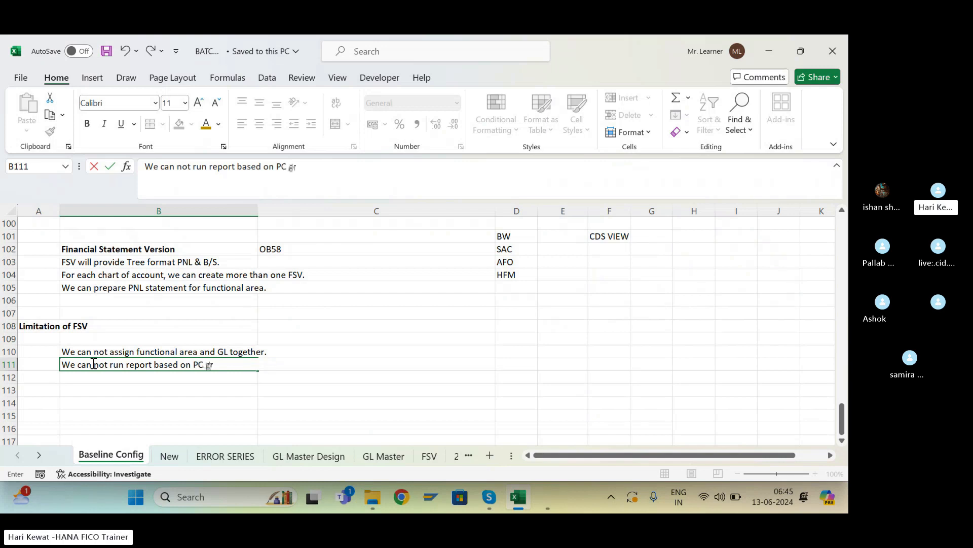
pyautogui.write('o')
pyautogui.press('BackSpace')
pyautogui.write('oup')
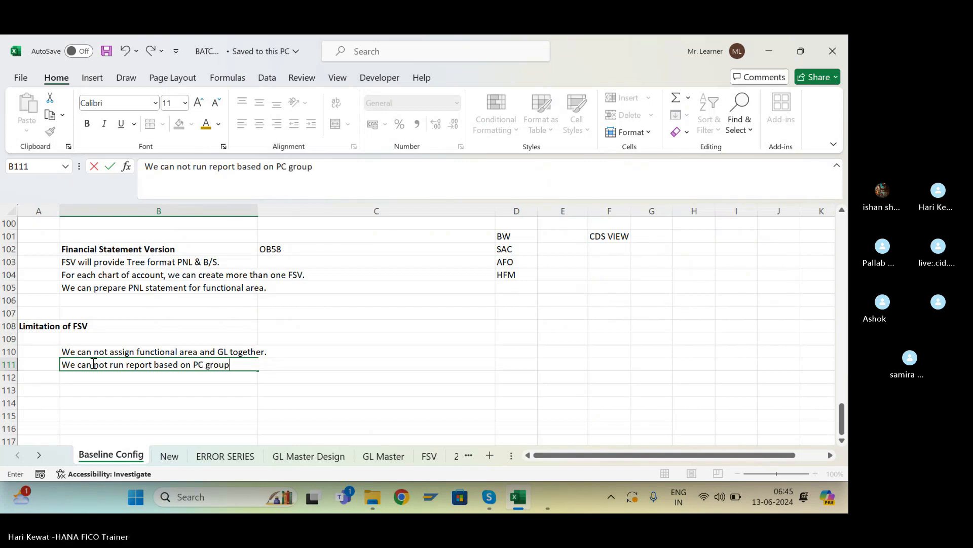
pyautogui.write(' level.')
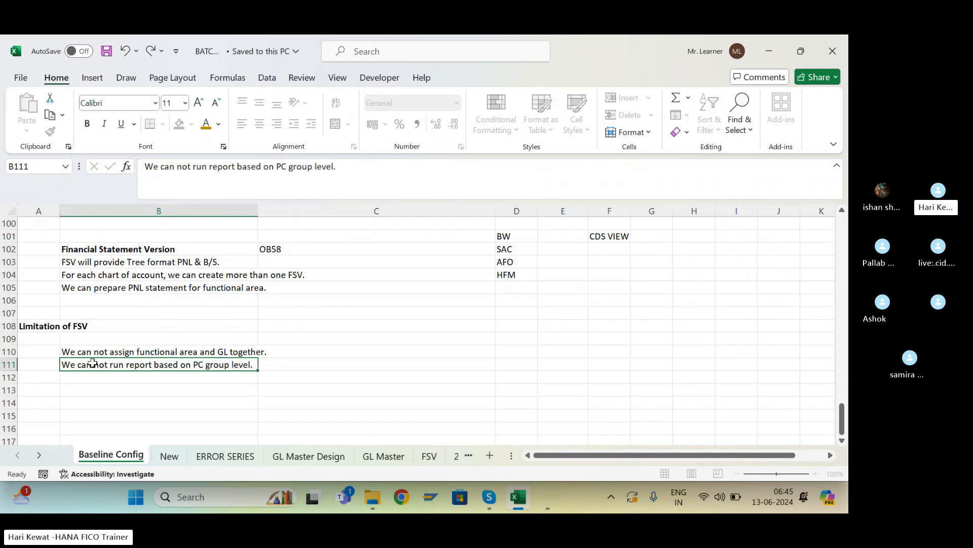
pyautogui.press('Return')
pyautogui.hotkey('ctrl', 's')
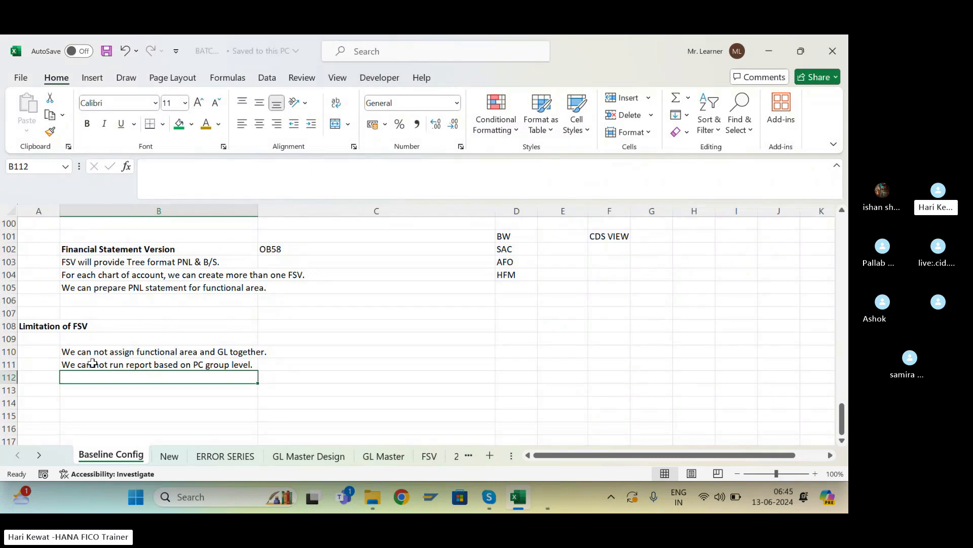
# Enter the labels PNL in B115 and B/S in B117 below the limitation notes, and save the workbook.
pyautogui.press('Down')
pyautogui.press('Down')
pyautogui.press('Down')
pyautogui.press('Down')
pyautogui.press('Down')
pyautogui.press('Down')
pyautogui.press('Down')
pyautogui.press('Down')
pyautogui.press('Down')
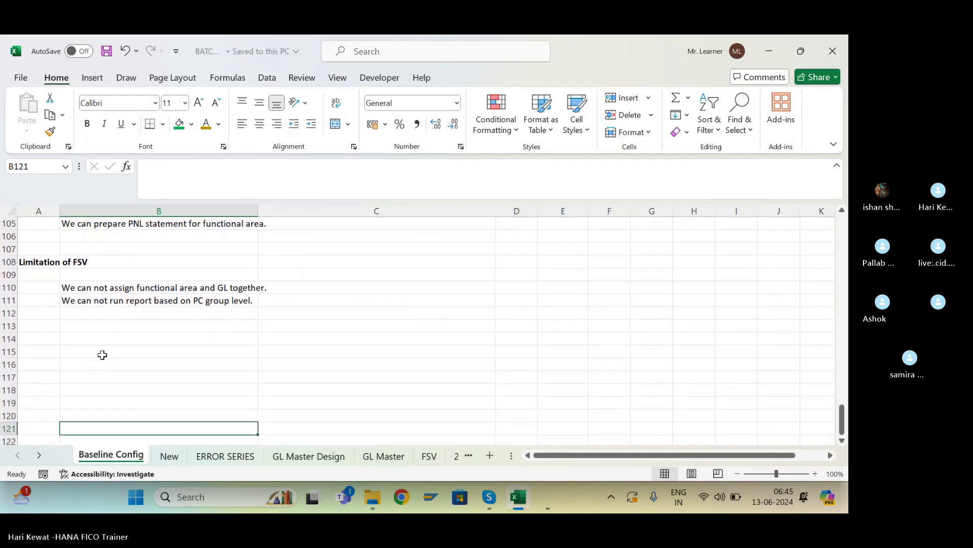
pyautogui.click(80, 353)
pyautogui.write('PNL')
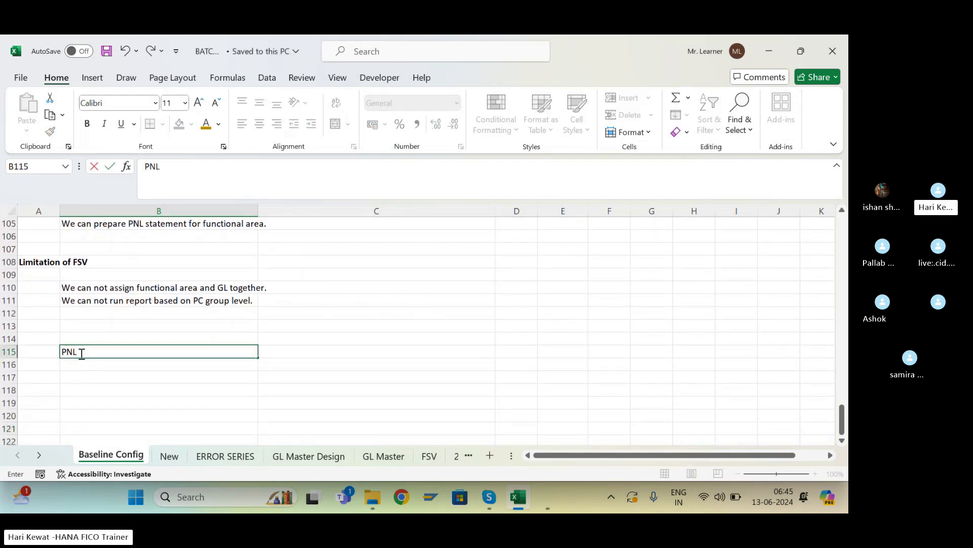
pyautogui.press('Return')
pyautogui.press('Return')
pyautogui.write('B')
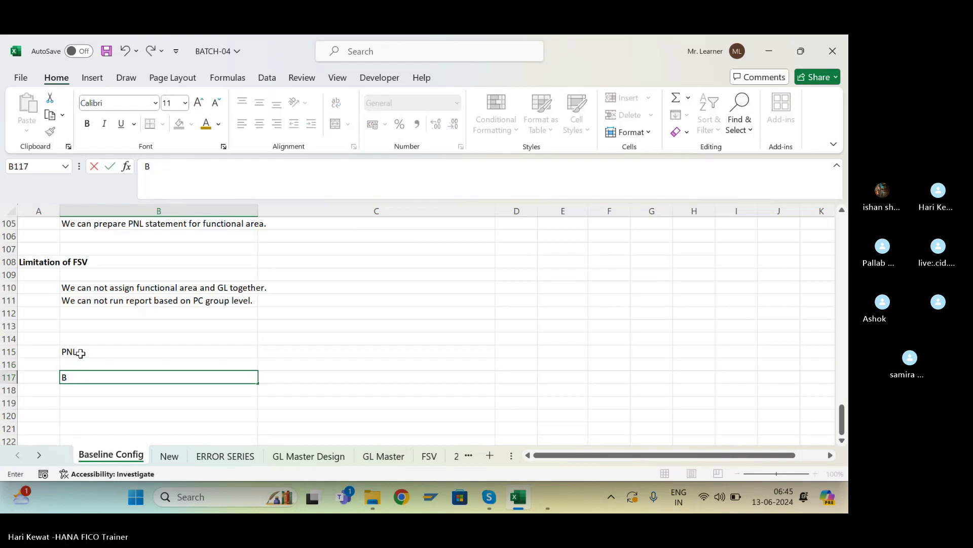
pyautogui.write('/S')
pyautogui.press('Return')
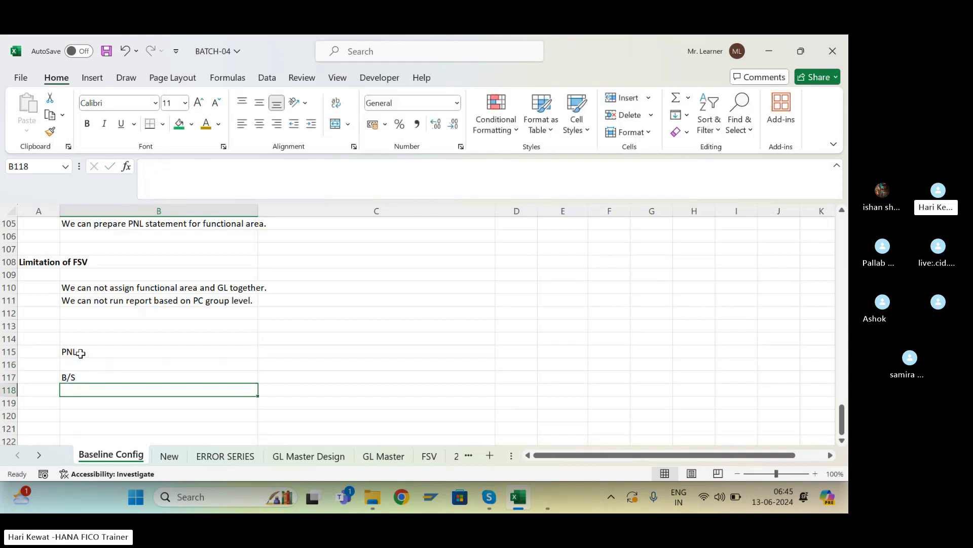
pyautogui.hotkey('ctrl', 's')
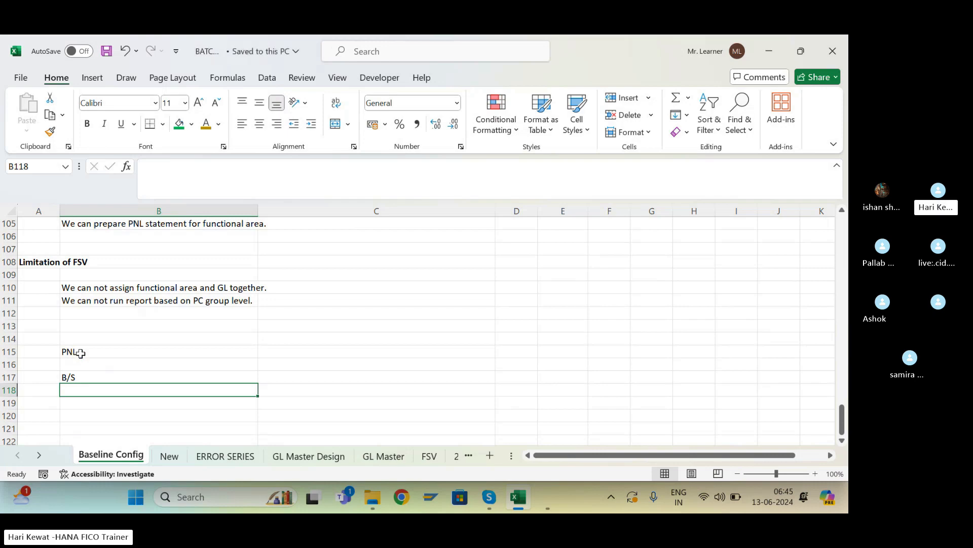
# Check the Financial Statement Versions overview in SAP and return to Excel at C117, beside the B/S label.
pyautogui.click(80, 375)
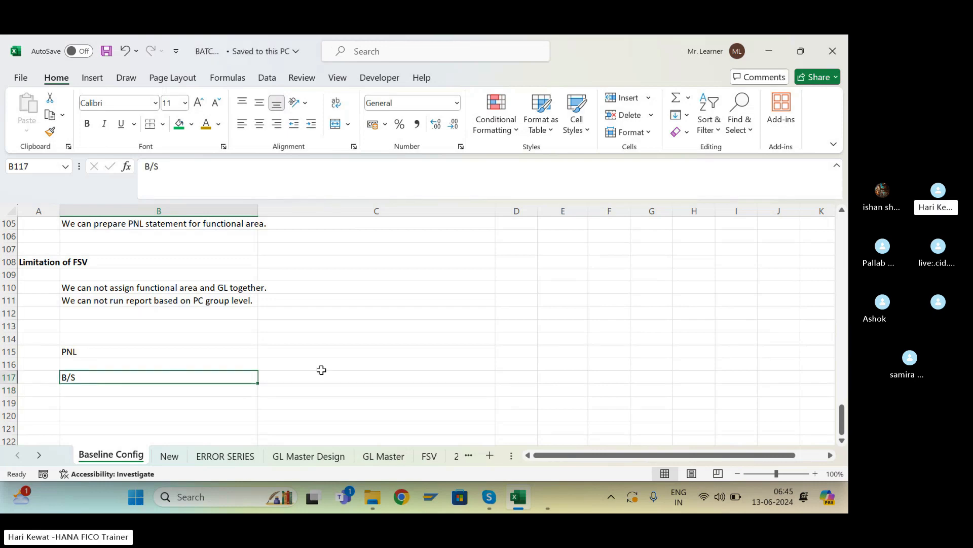
pyautogui.click(545, 496)
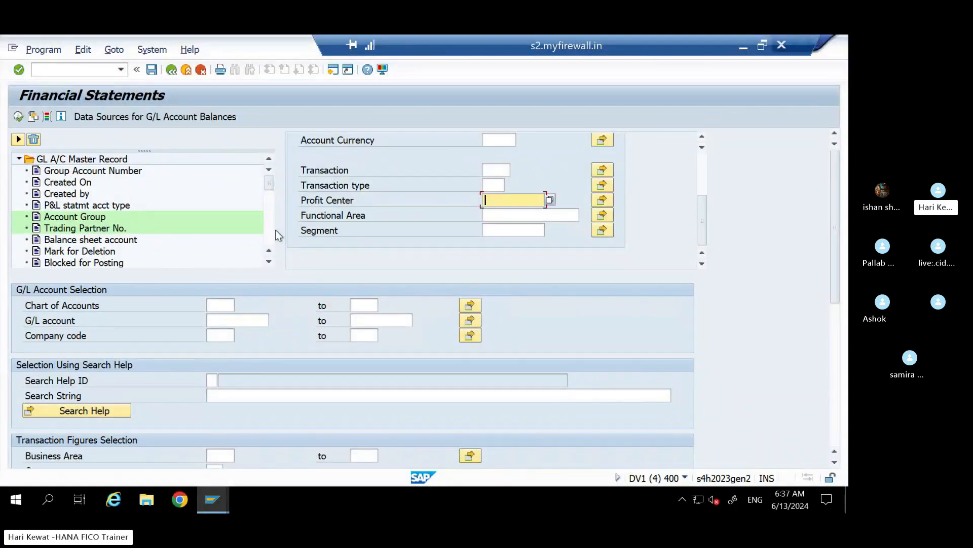
pyautogui.moveTo(218, 491)
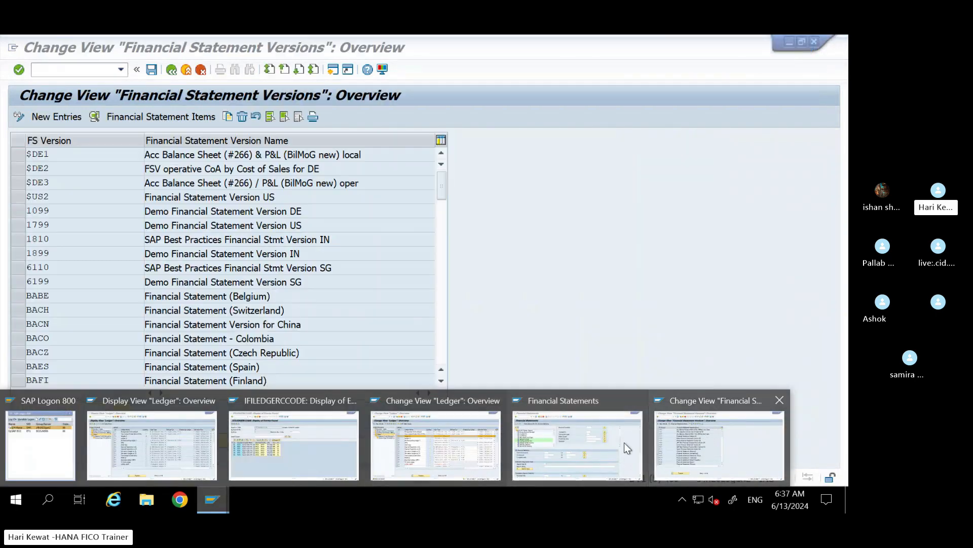
pyautogui.click(683, 439)
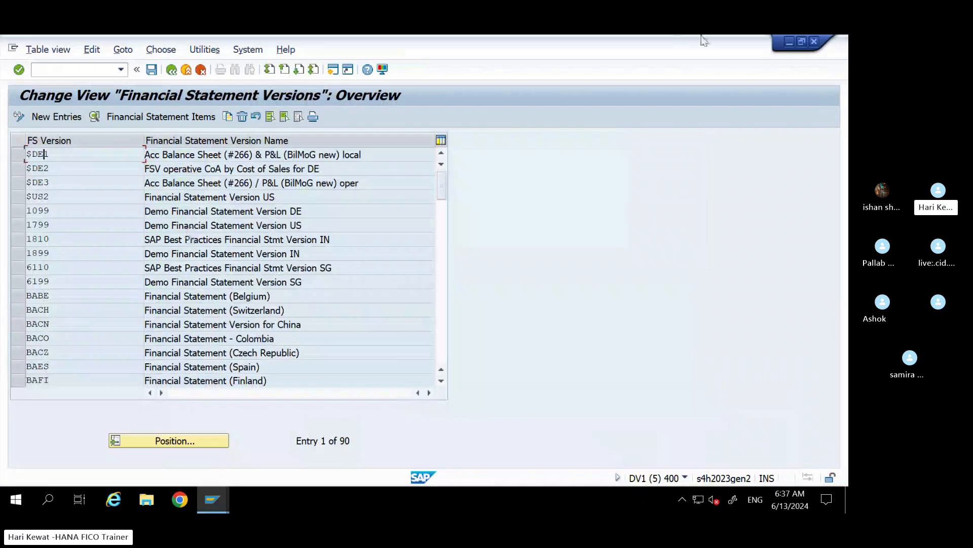
pyautogui.moveTo(710, 35)
pyautogui.click(744, 46)
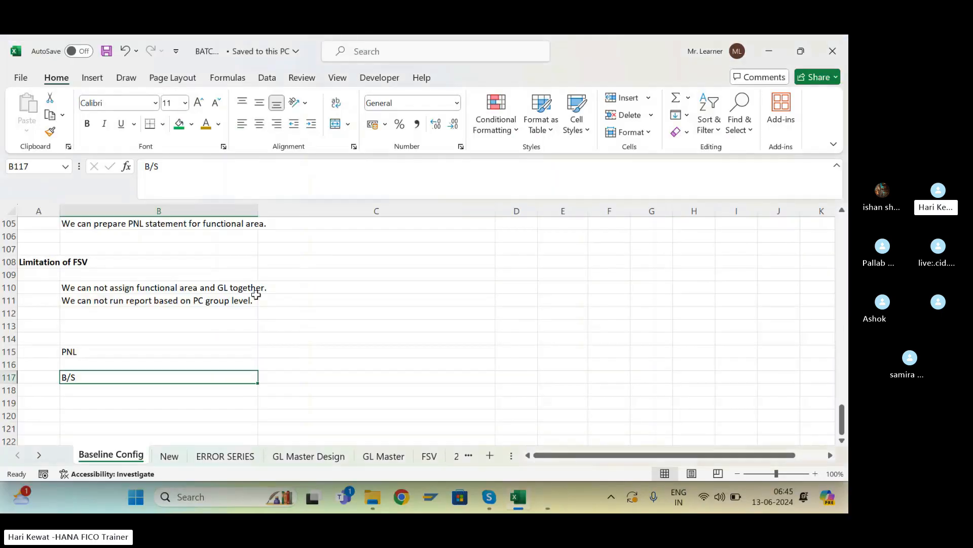
pyautogui.click(281, 374)
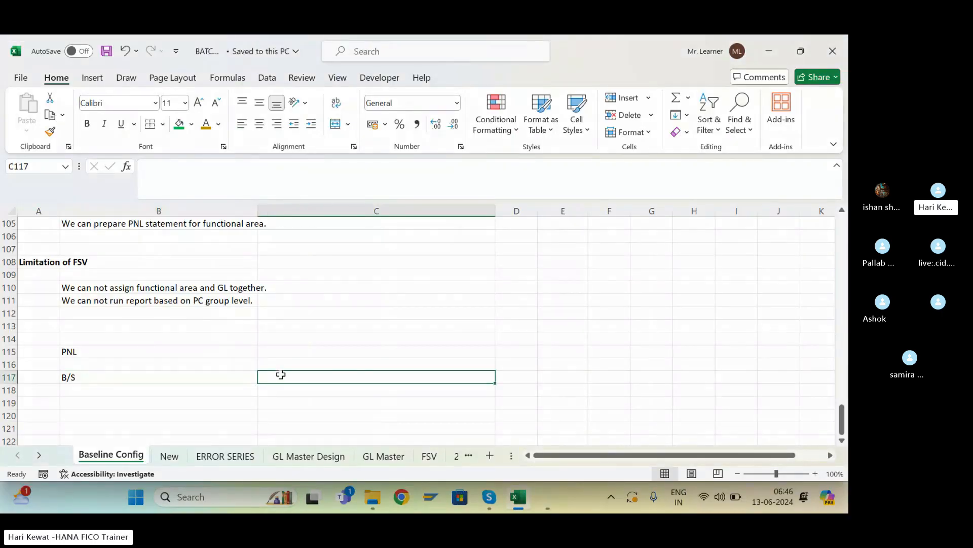
# Enter REVENUE-EXPENSES in C115, beside the PNL label.
pyautogui.press('Up')
pyautogui.press('Up')
pyautogui.press('Up')
pyautogui.press('Up')
pyautogui.press('Down')
pyautogui.press('Down')
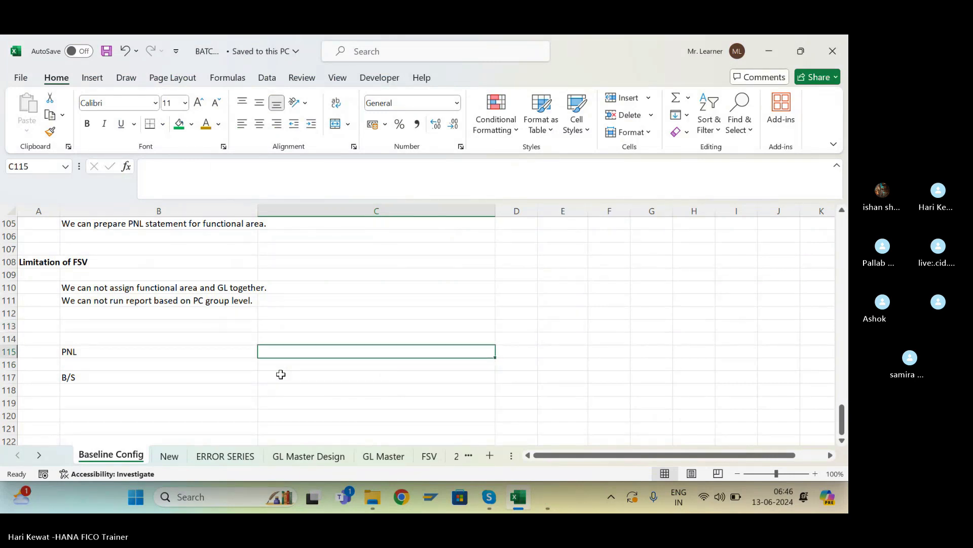
pyautogui.write('REVENU')
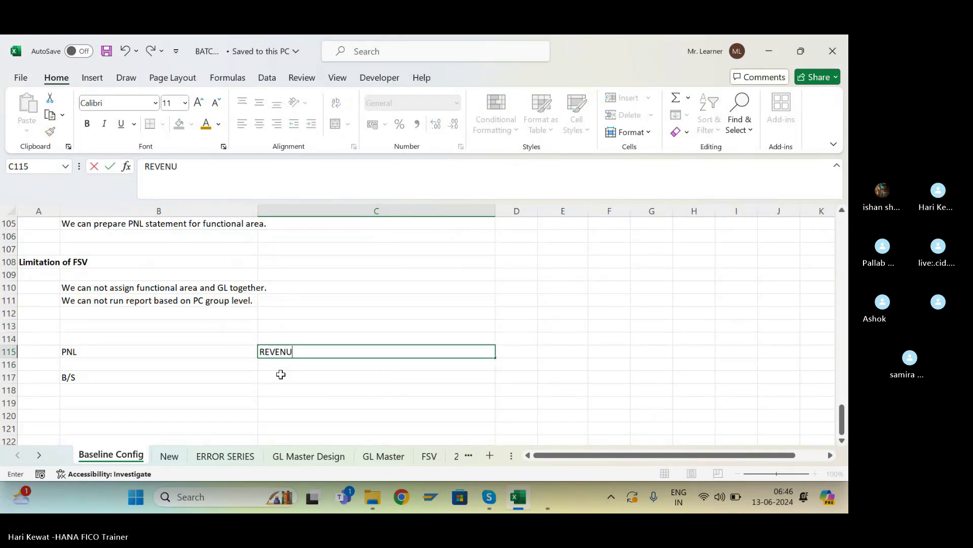
pyautogui.write('E-EXPENSES')
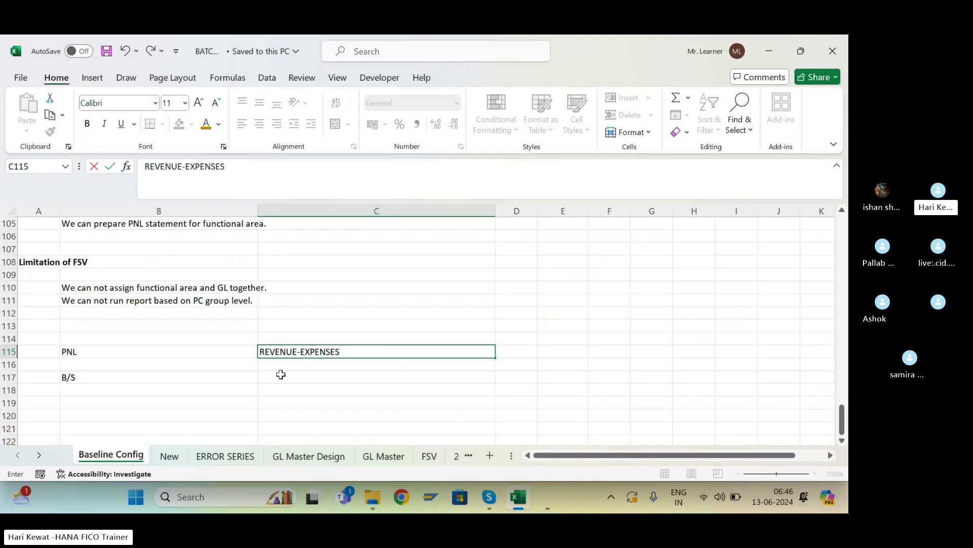
pyautogui.press('Return')
# Enter ASSET-LIABILITIES in C117, beside the B/S label, and save the workbook.
pyautogui.click(281, 373)
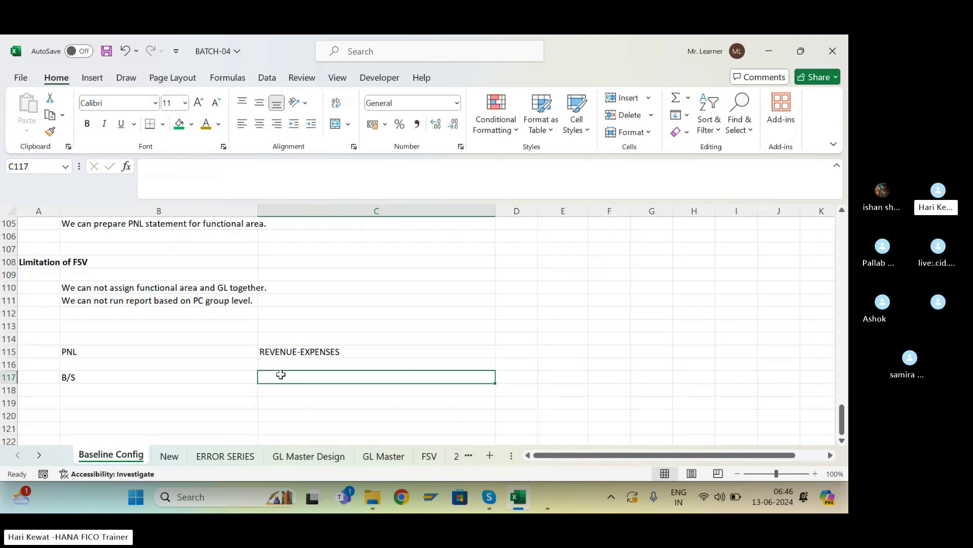
pyautogui.write('ASSET-LIA')
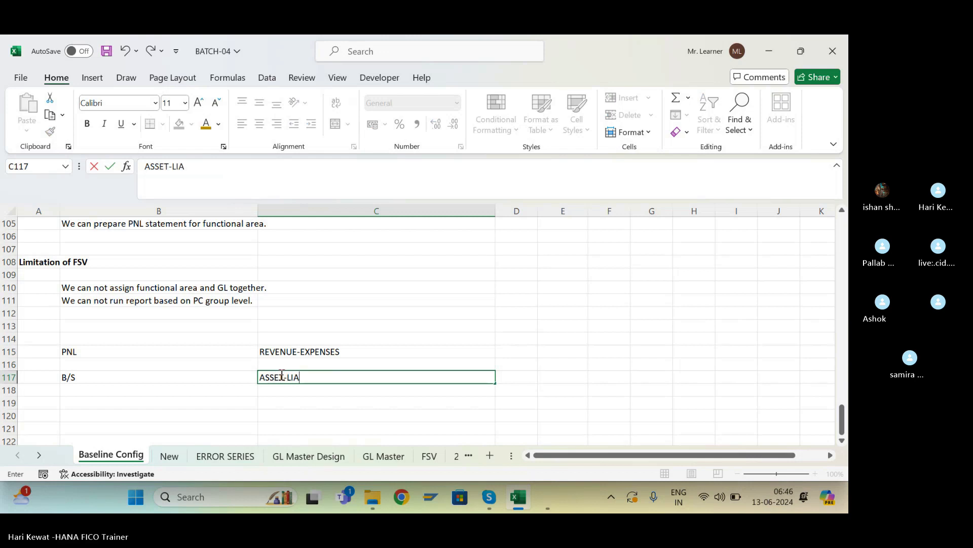
pyautogui.write('BILITIES')
pyautogui.press('Return')
pyautogui.hotkey('ctrl', 's')
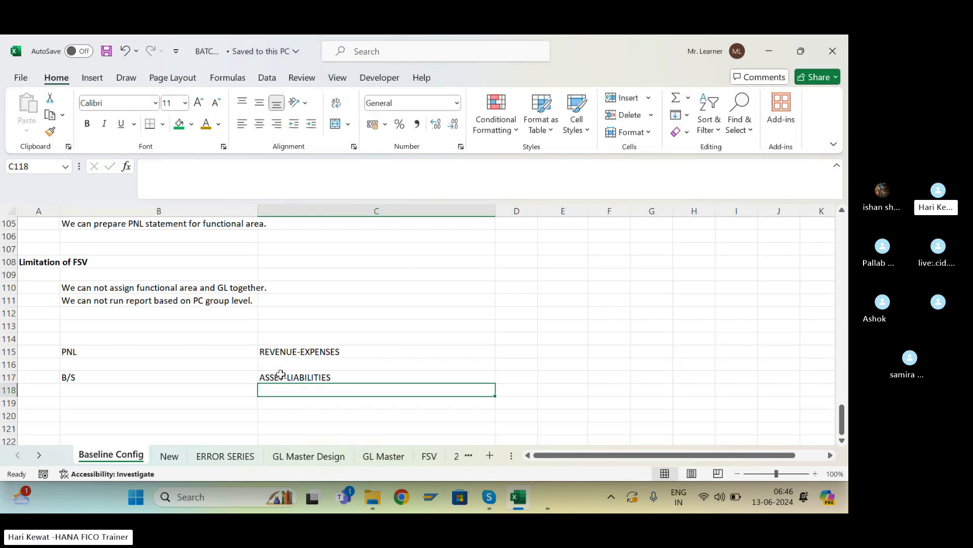
# Examine the PNL and B/S labels against their formulas in C115 and C117, comparing the two statements.
pyautogui.click(82, 350)
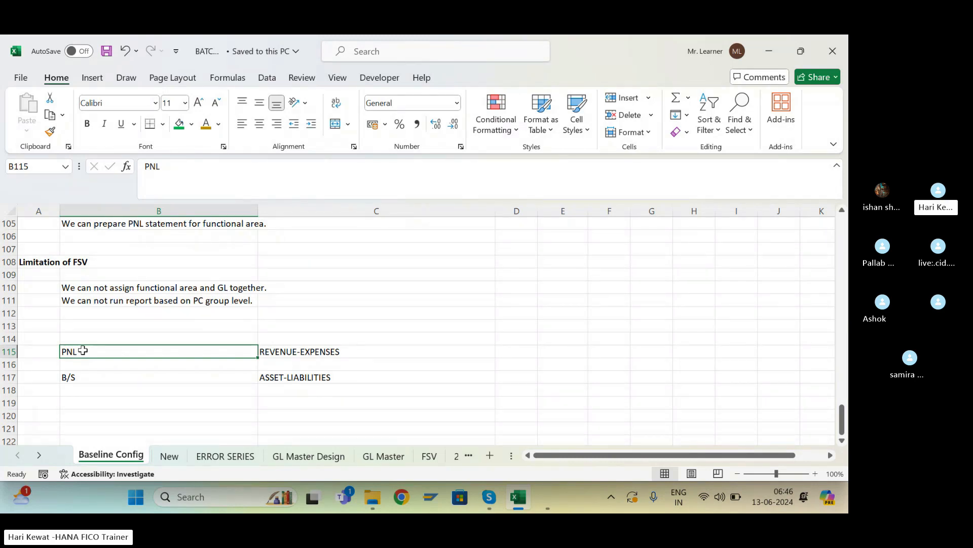
pyautogui.press('Right')
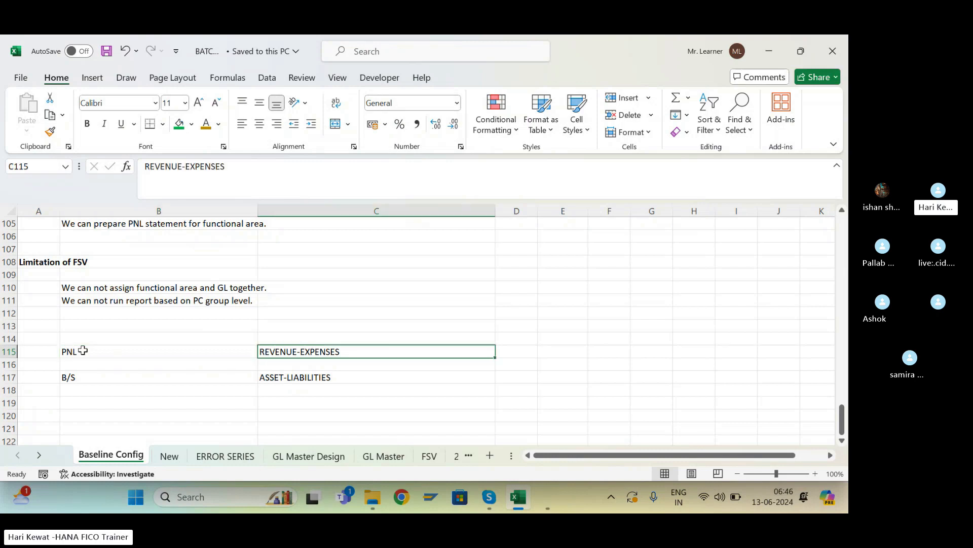
pyautogui.click(83, 350)
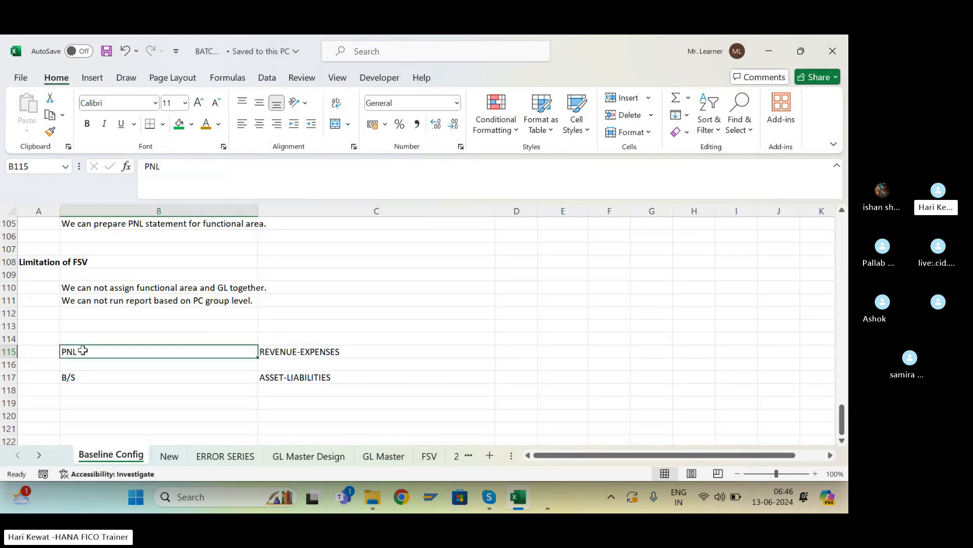
pyautogui.click(303, 357)
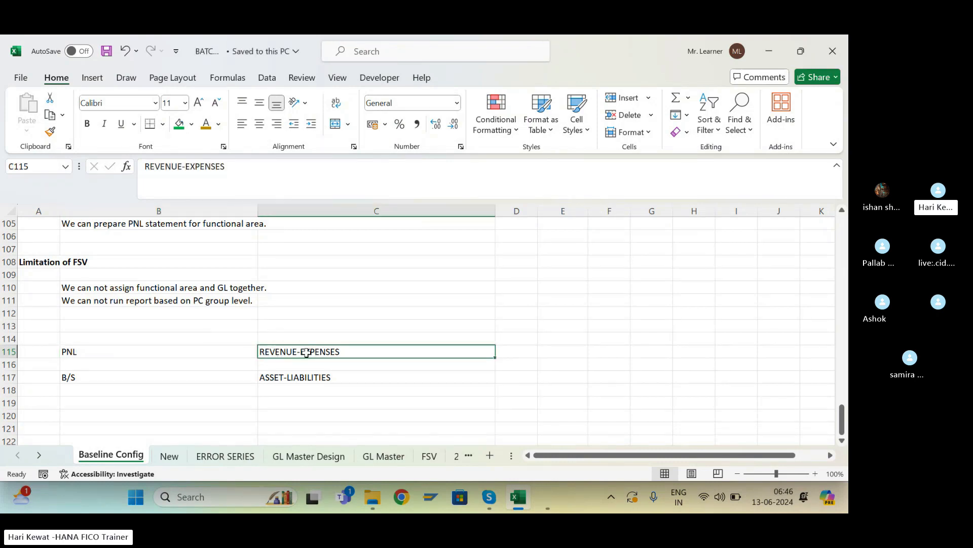
pyautogui.click(71, 353)
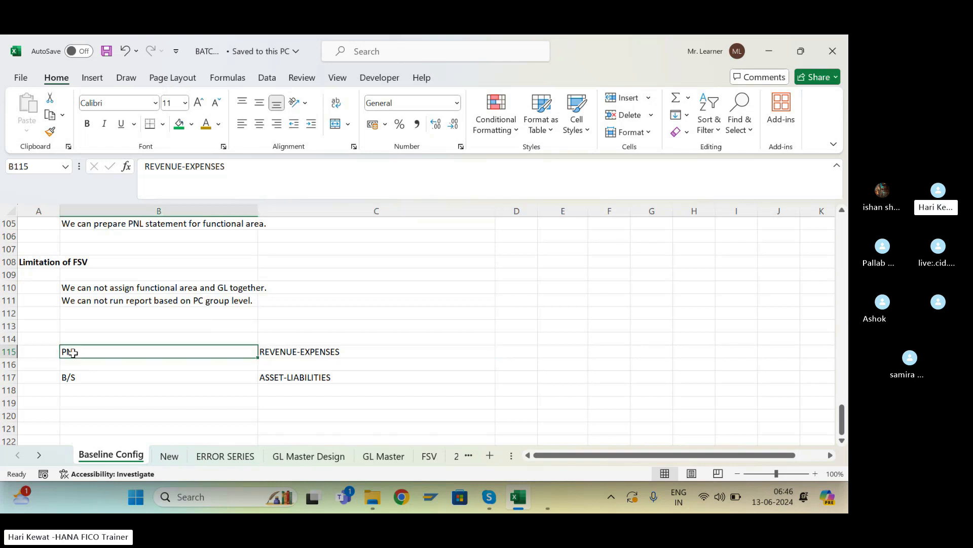
pyautogui.click(303, 350)
pyautogui.click(91, 380)
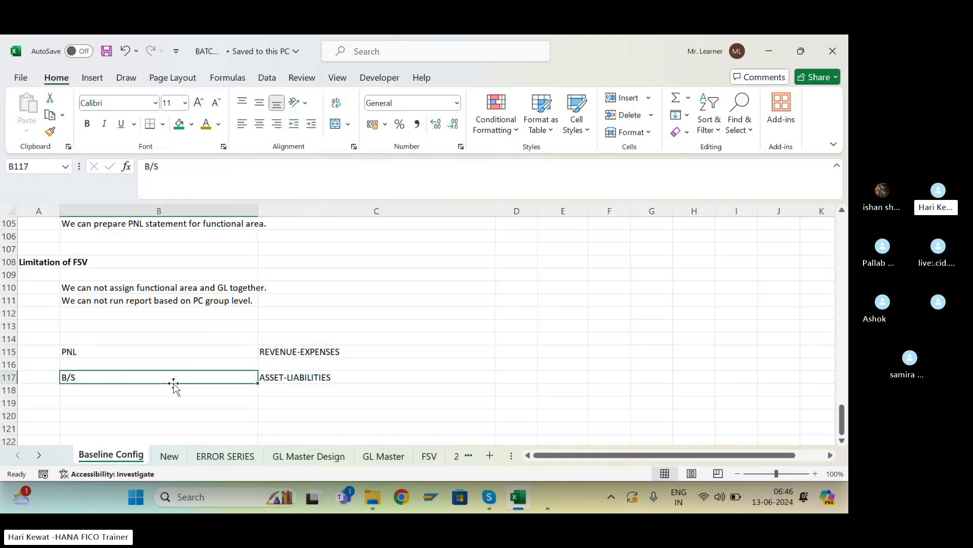
pyautogui.click(288, 379)
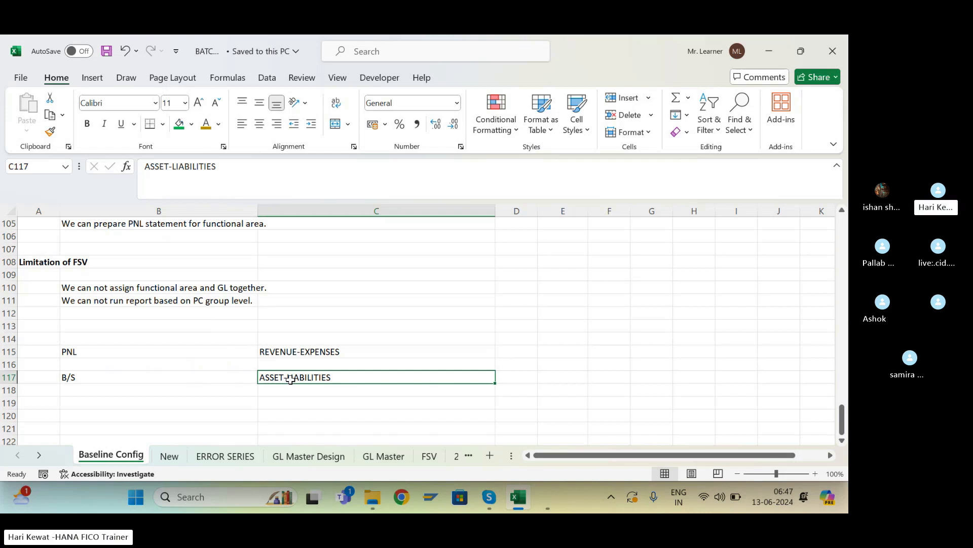
pyautogui.click(346, 352)
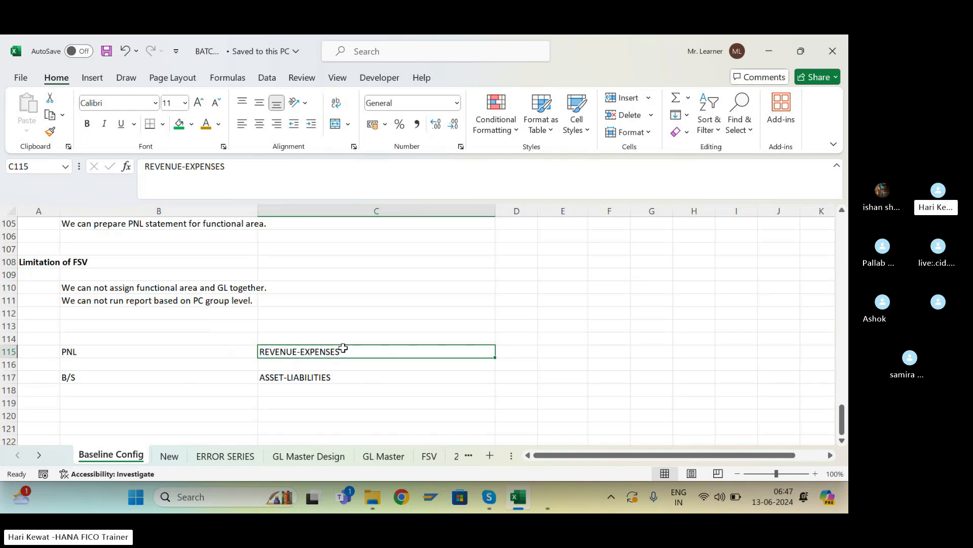
pyautogui.click(294, 379)
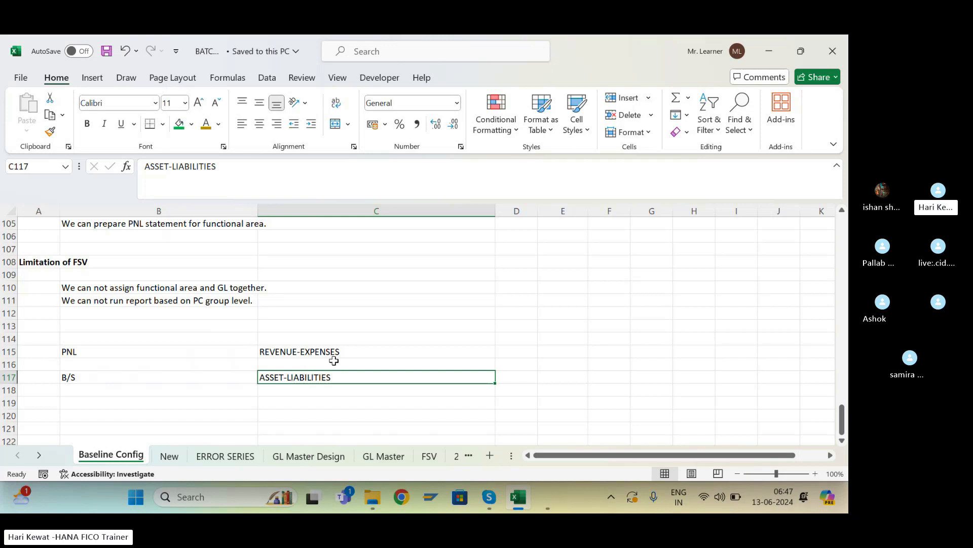
pyautogui.click(313, 350)
pyautogui.click(312, 384)
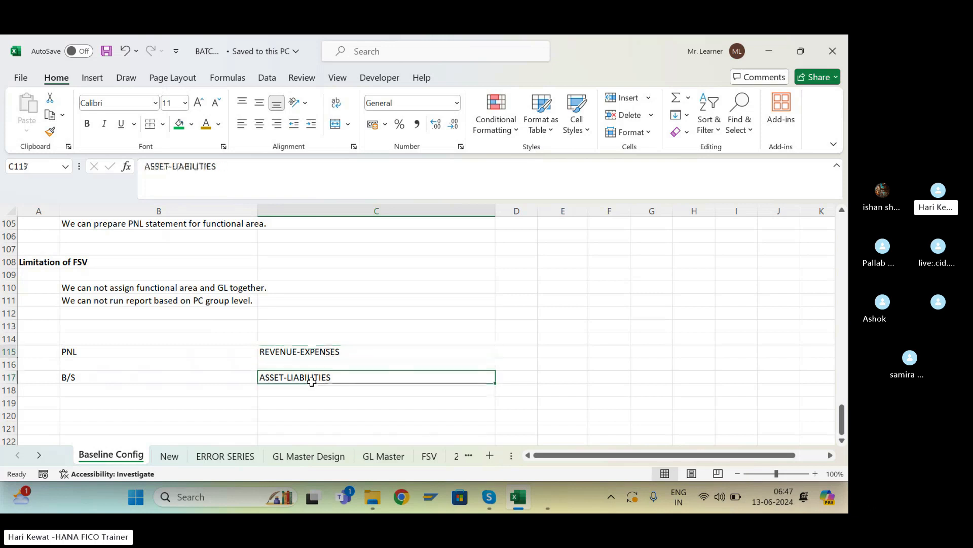
pyautogui.click(320, 350)
pyautogui.click(312, 376)
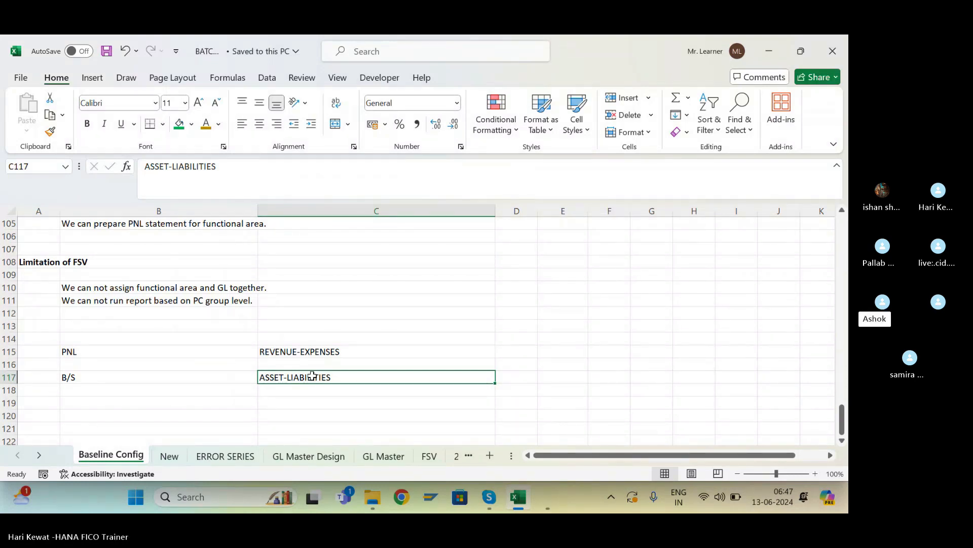
# Enter the example amount 1000 in D115, beside the REVENUE-EXPENSES formula.
pyautogui.click(514, 350)
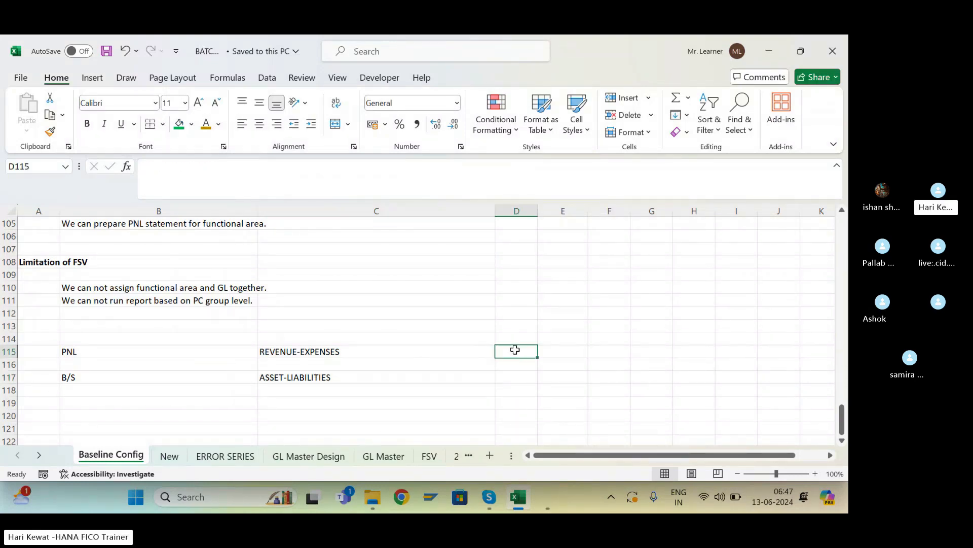
pyautogui.click(512, 380)
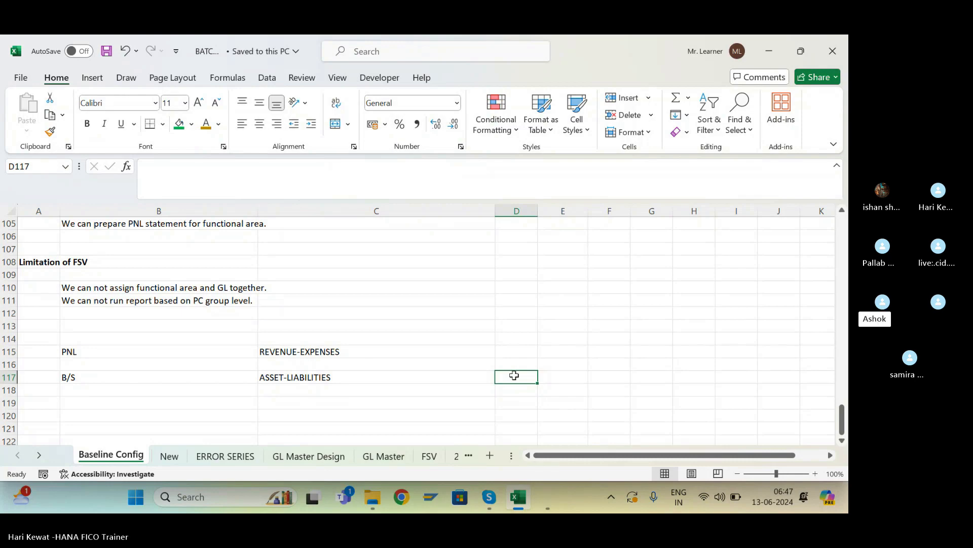
pyautogui.click(513, 350)
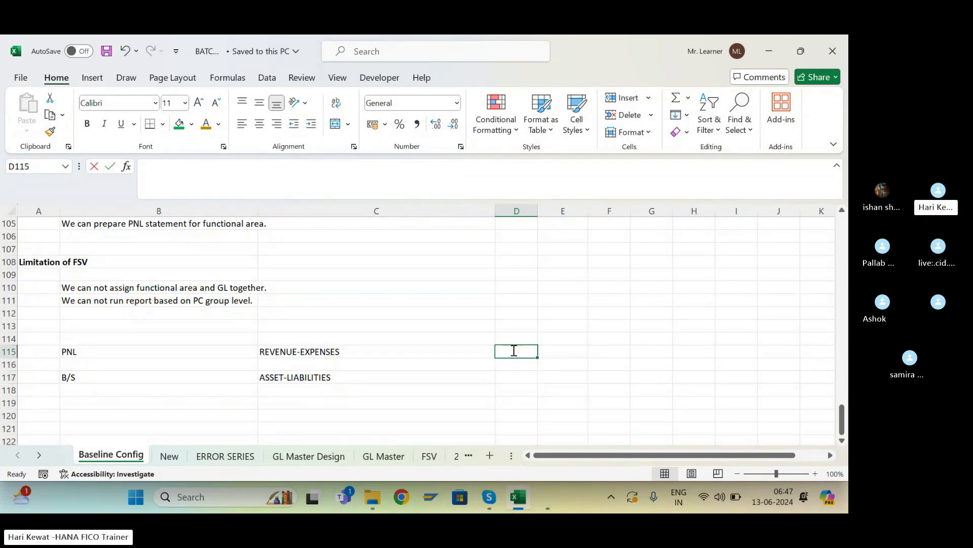
pyautogui.write('1000')
pyautogui.press('Return')
# Copy the PNL amount from D115 into D117, beside ASSET-LIABILITIES.
pyautogui.click(521, 349)
pyautogui.hotkey('ctrl', 'c')
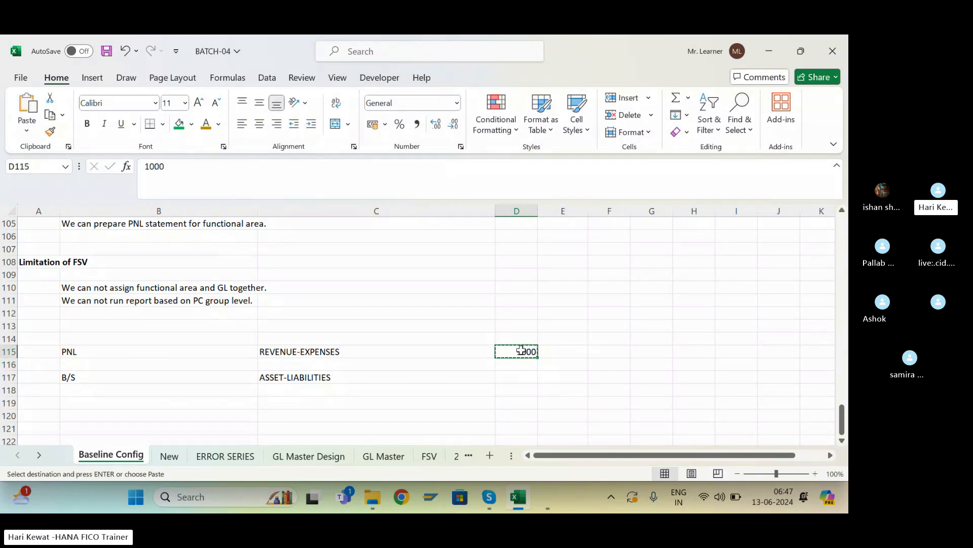
pyautogui.click(327, 376)
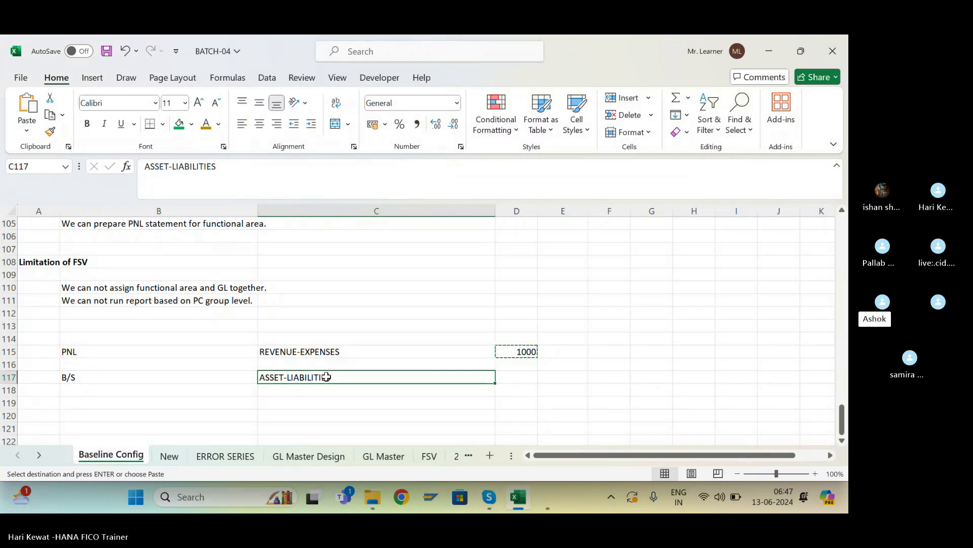
pyautogui.press('Escape')
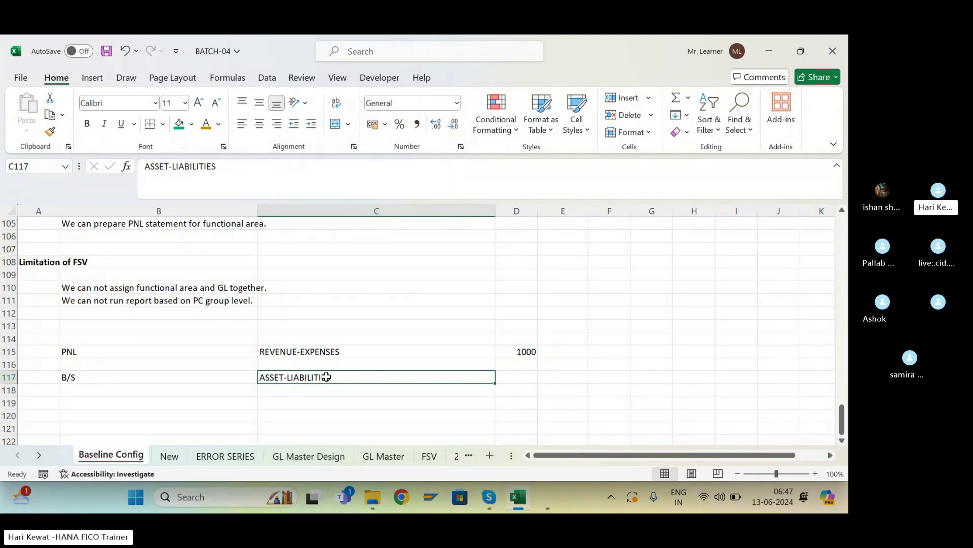
pyautogui.press('Right')
pyautogui.press('Up')
pyautogui.press('Up')
pyautogui.hotkey('ctrl', 'c')
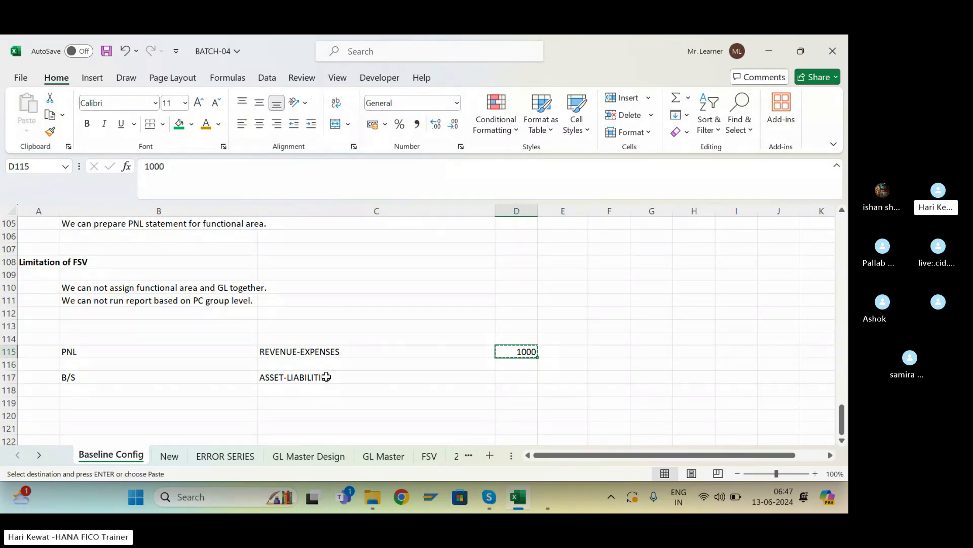
pyautogui.click(508, 376)
pyautogui.hotkey('ctrl', 'v')
pyautogui.press('Escape')
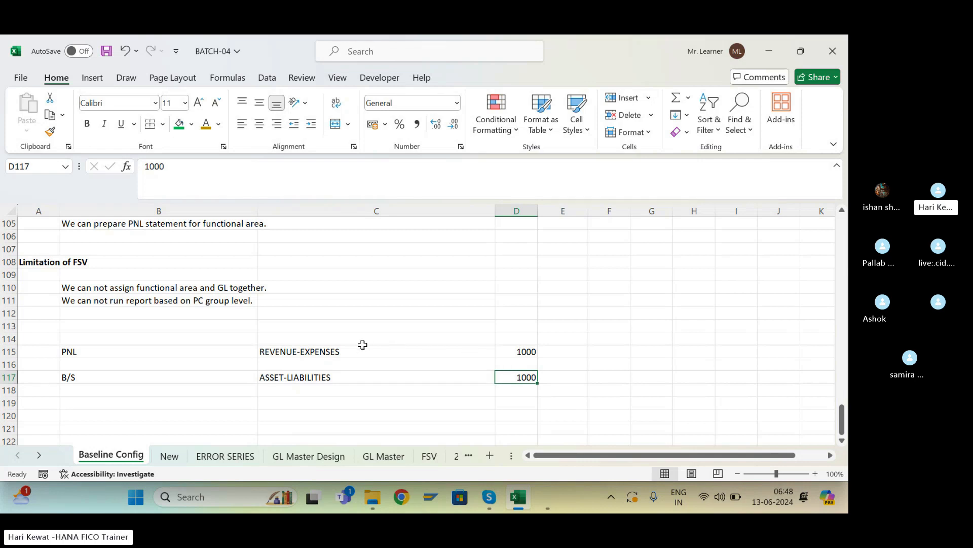
# Review the example amounts in D115 and D117 together with their PNL and B/S labels and formulas.
pyautogui.click(345, 350)
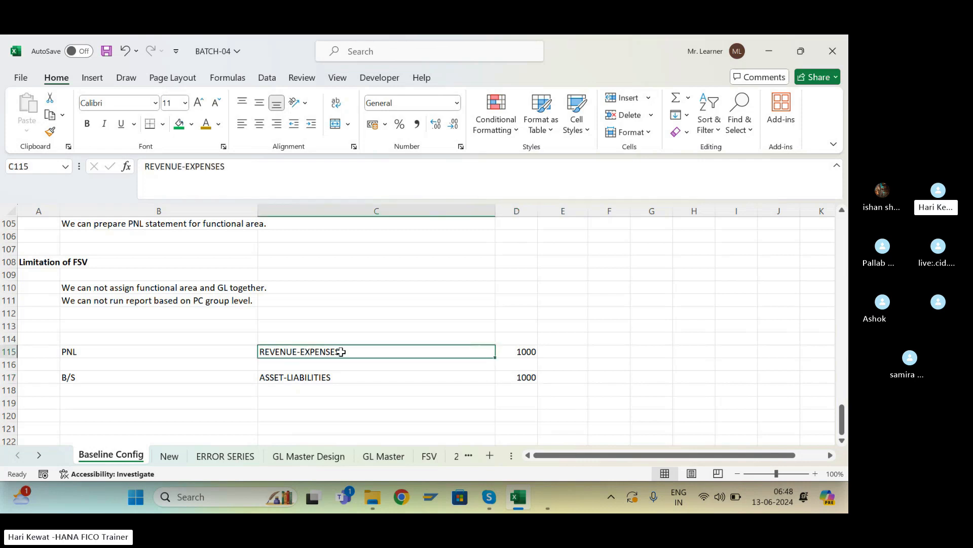
pyautogui.click(333, 381)
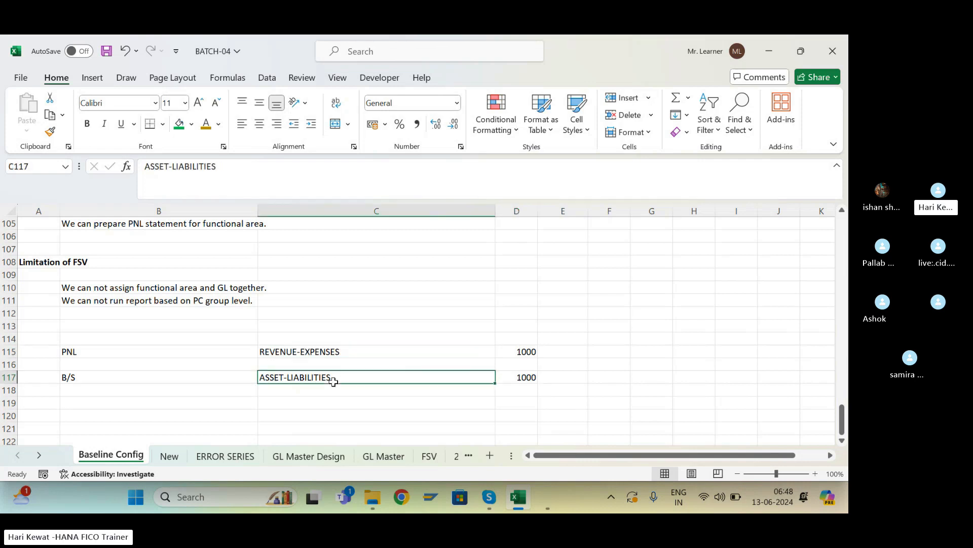
pyautogui.click(522, 378)
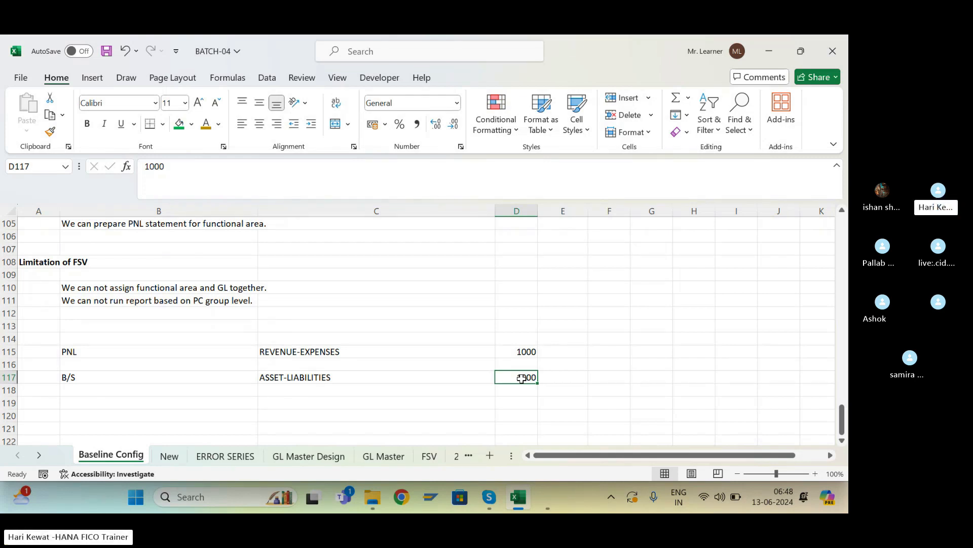
pyautogui.click(322, 351)
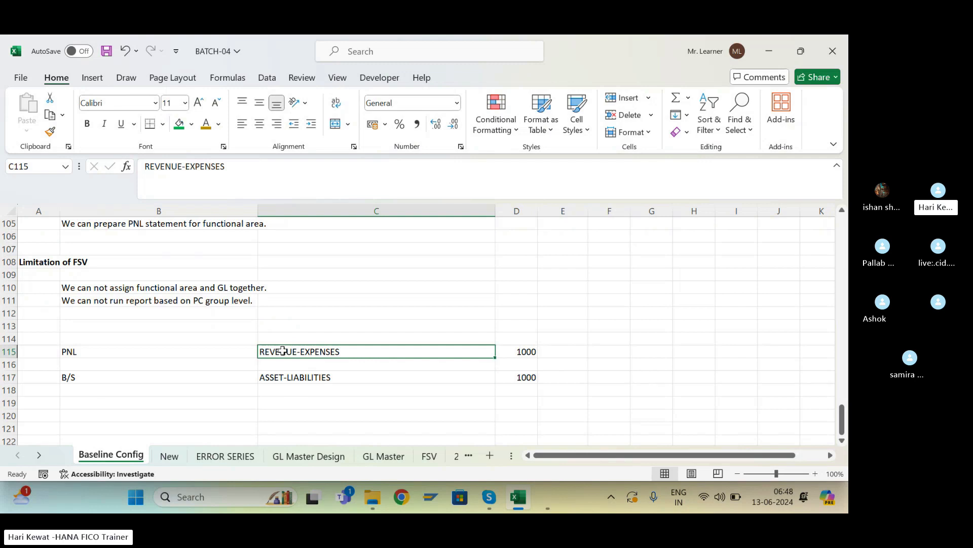
pyautogui.click(118, 351)
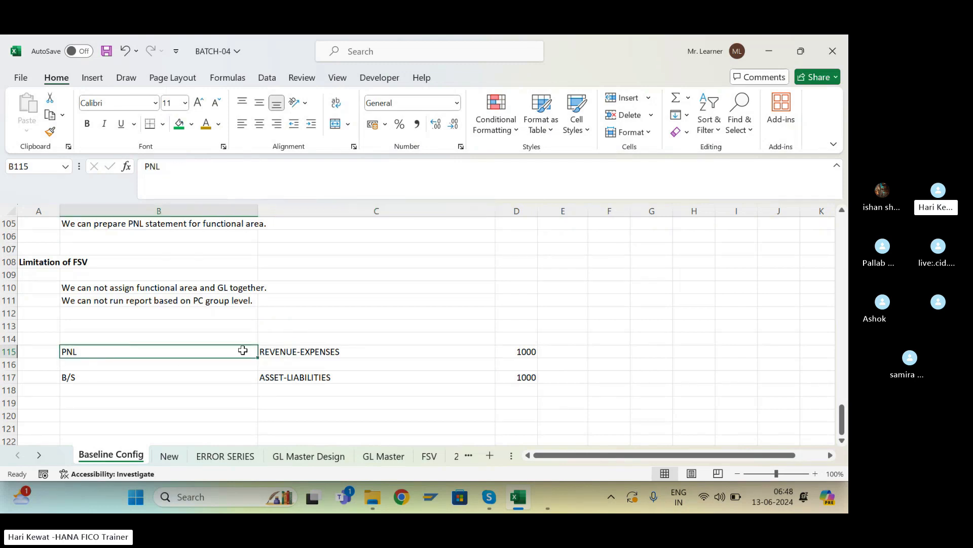
pyautogui.click(522, 350)
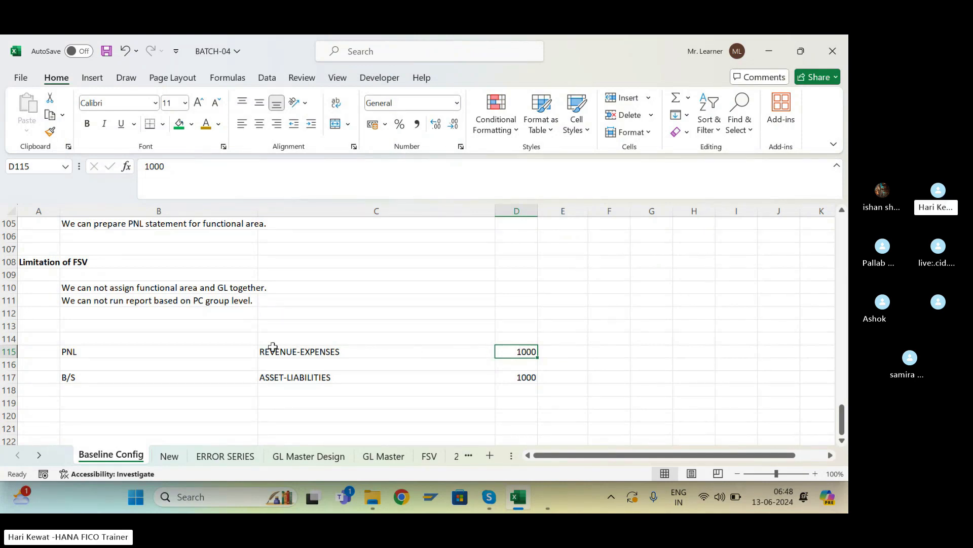
pyautogui.click(98, 348)
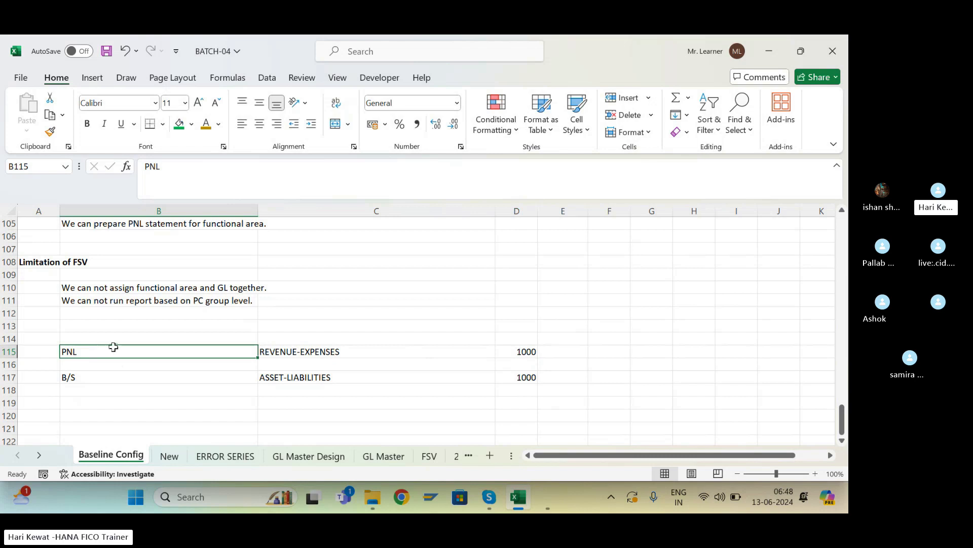
pyautogui.click(85, 377)
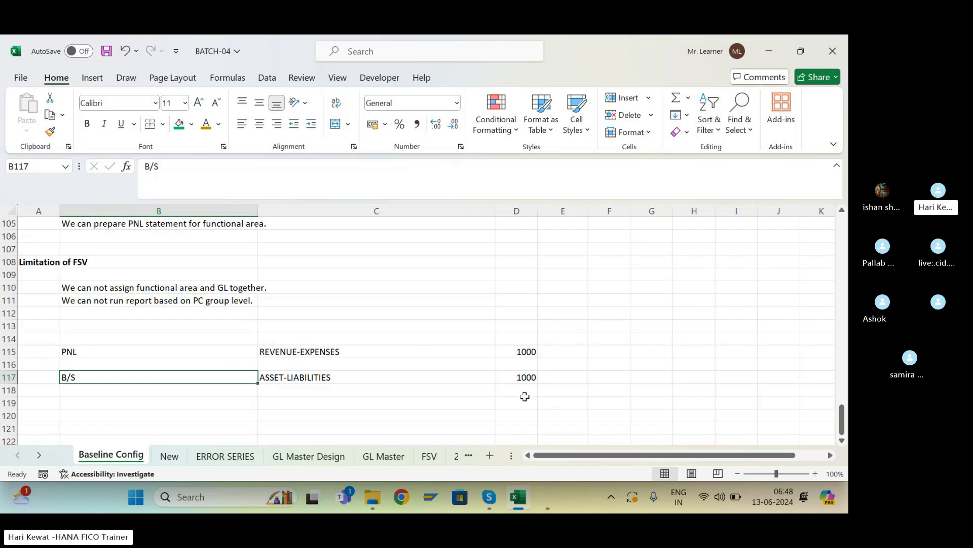
# Enter the heading 1ST APPROACH in A113, above the PNL and B/S formulas.
pyautogui.click(52, 423)
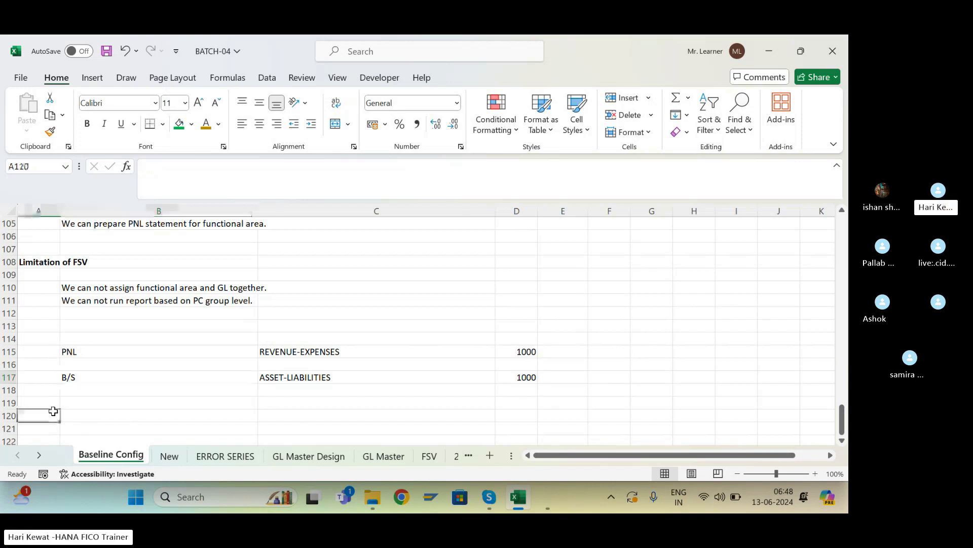
pyautogui.click(40, 327)
pyautogui.write('1ST A')
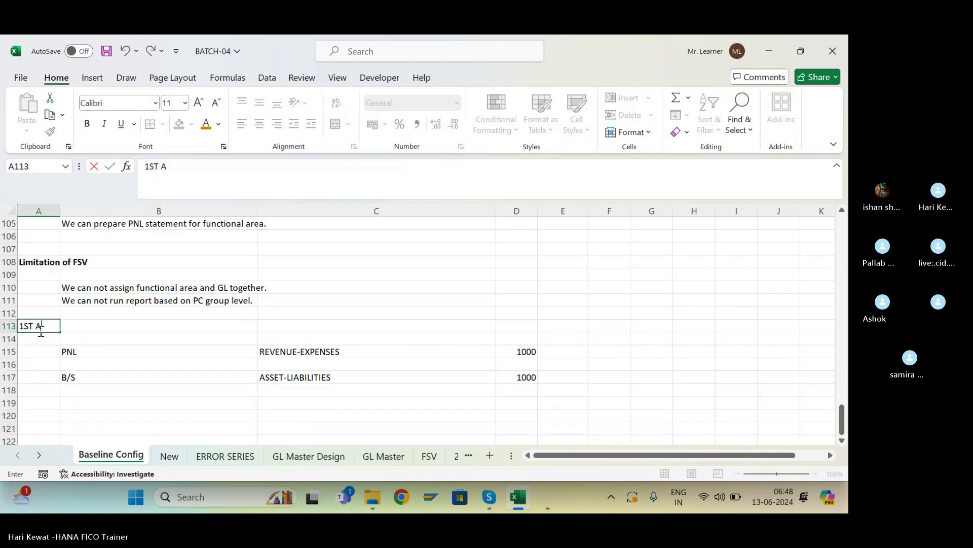
pyautogui.write('PPROACH')
pyautogui.press('Return')
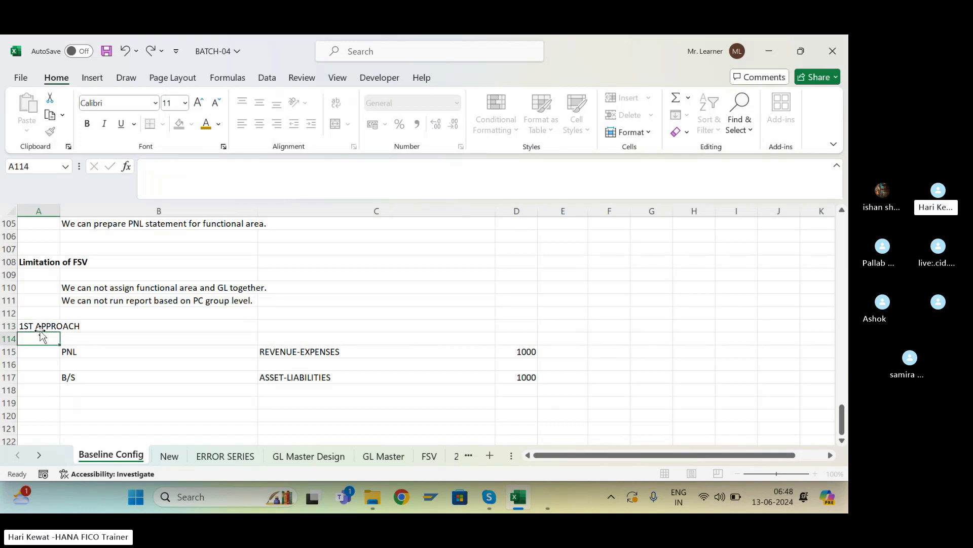
# Copy the 1ST APPROACH heading from A113 into A121.
pyautogui.click(40, 328)
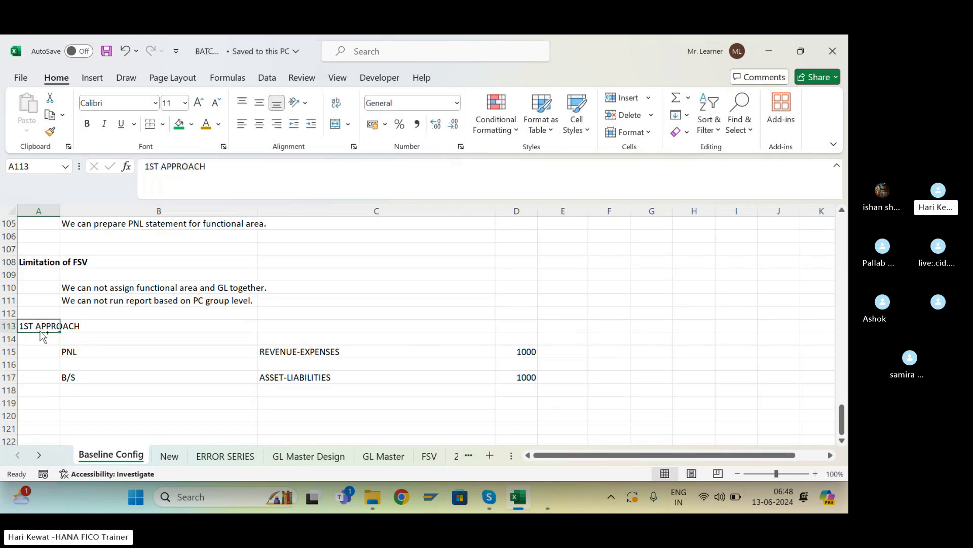
pyautogui.hotkey('ctrl', 'c')
pyautogui.press('Down')
pyautogui.press('Down')
pyautogui.press('Down')
pyautogui.press('Down')
pyautogui.press('Down')
pyautogui.press('Down')
pyautogui.press('Down')
pyautogui.press('Down')
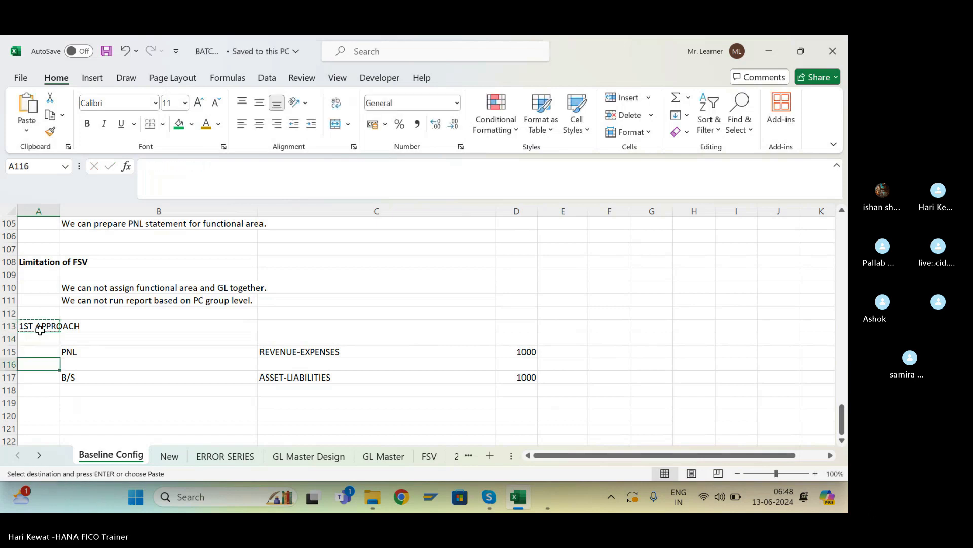
pyautogui.hotkey('ctrl', 'v')
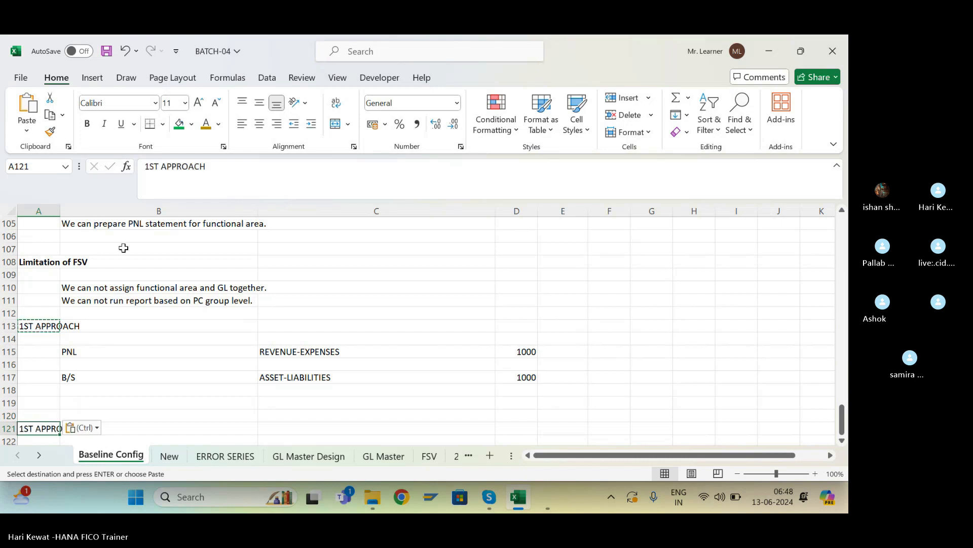
# Change the heading in A121 to 2ND APPROACH and save the workbook.
pyautogui.click(158, 167)
pyautogui.press('BackSpace')
pyautogui.press('BackSpace')
pyautogui.press('BackSpace')
pyautogui.write('2ND')
pyautogui.press('Return')
pyautogui.hotkey('ctrl', 's')
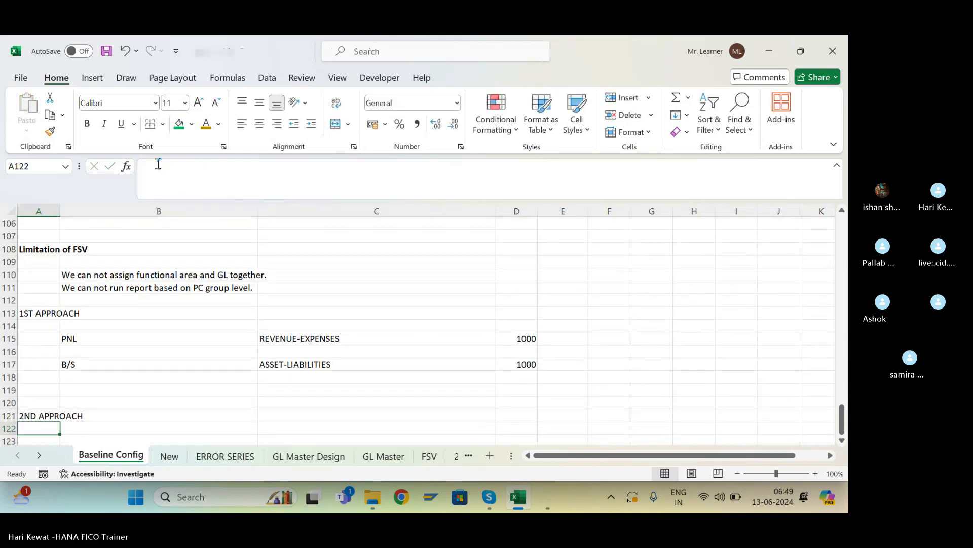
# Enter the label PNL in B123 and PROFIT/LOSS beside it in C123, under the 2ND APPROACH heading.
pyautogui.press('Right')
pyautogui.press('Down')
pyautogui.scroll(-1, 269, 254)
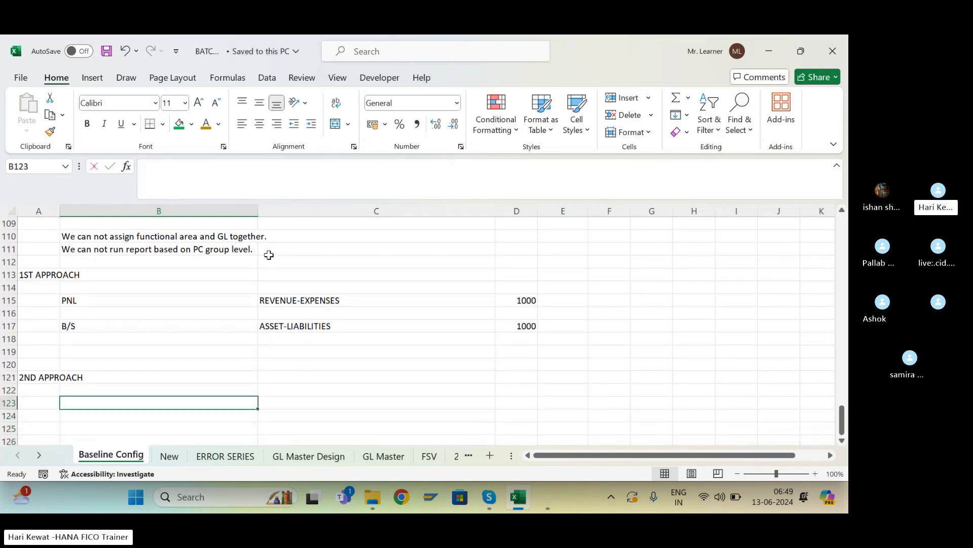
pyautogui.write('PM')
pyautogui.press('BackSpace')
pyautogui.write('NL')
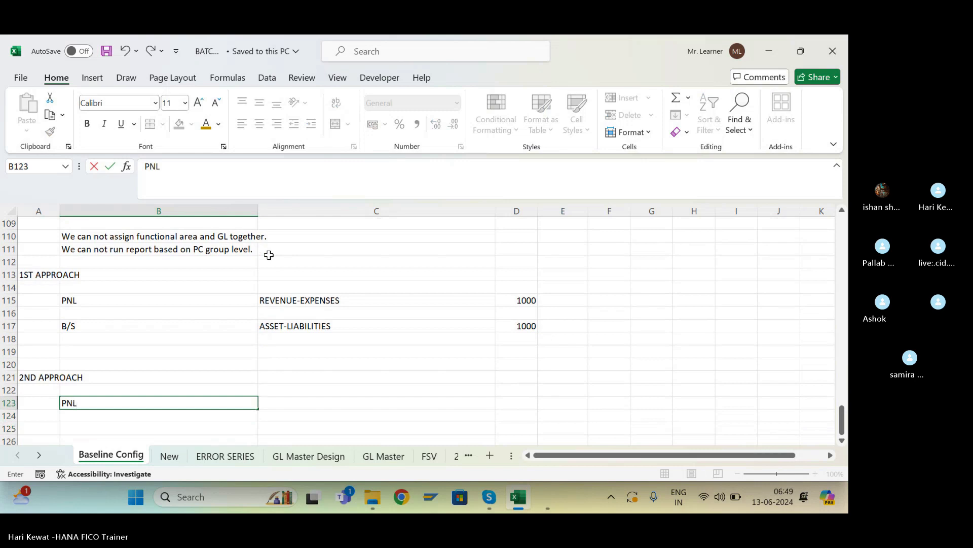
pyautogui.press('Tab')
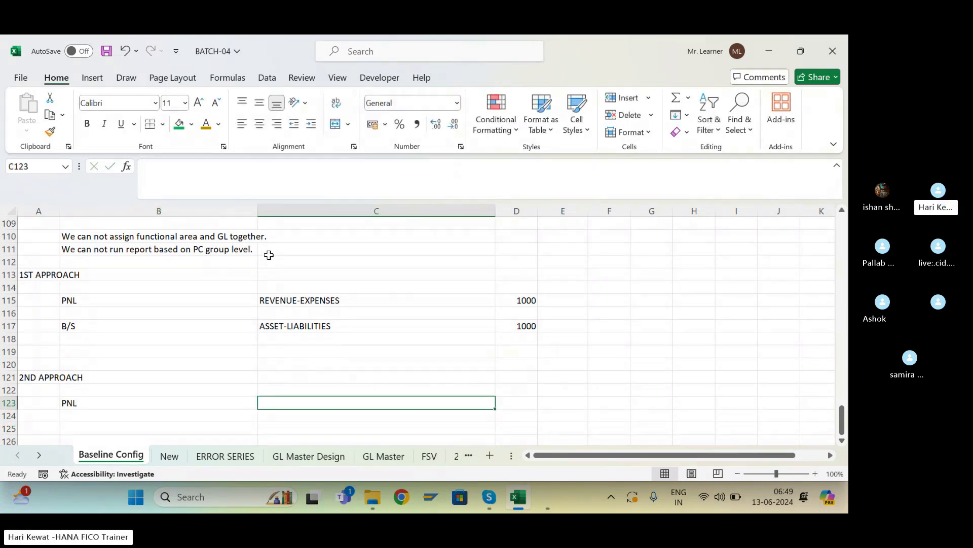
pyautogui.write('PROFIT/LOSS')
pyautogui.press('Return')
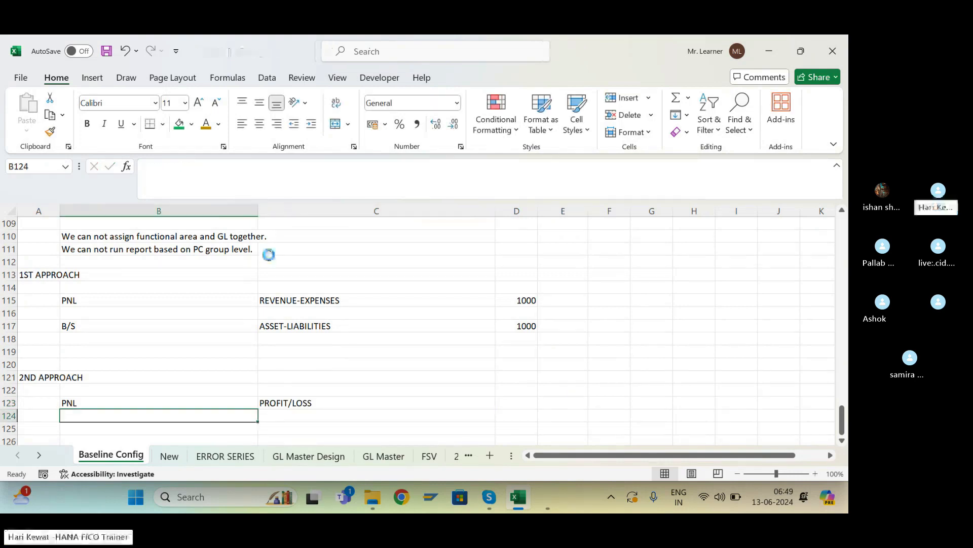
# Enter the label B/S in B126, below the PNL row of the 2ND APPROACH section.
pyautogui.click(87, 327)
pyautogui.press('Right')
pyautogui.press('Left')
pyautogui.press('Down')
pyautogui.press('Down')
pyautogui.press('Down')
pyautogui.press('Down')
pyautogui.press('Down')
pyautogui.press('Down')
pyautogui.press('Down')
pyautogui.press('Down')
pyautogui.press('Down')
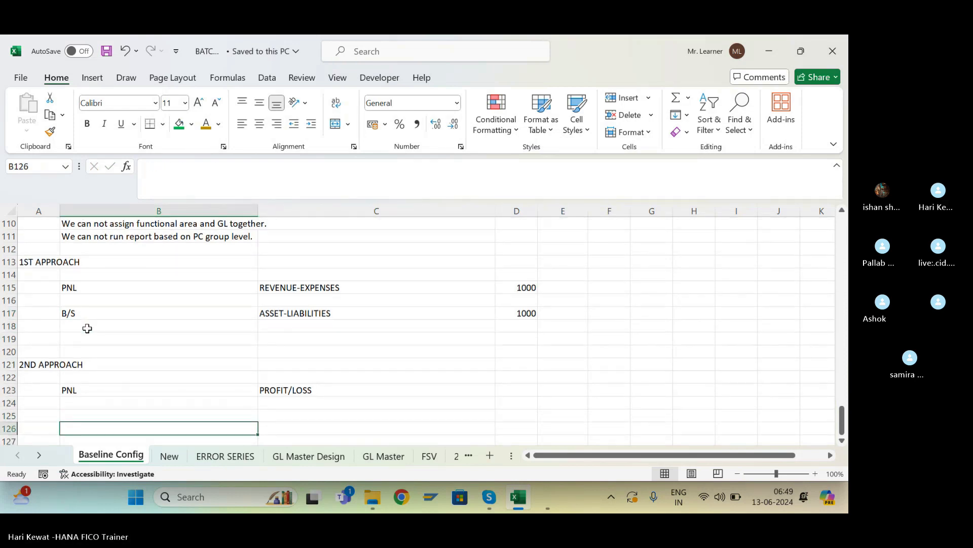
pyautogui.write('B/S')
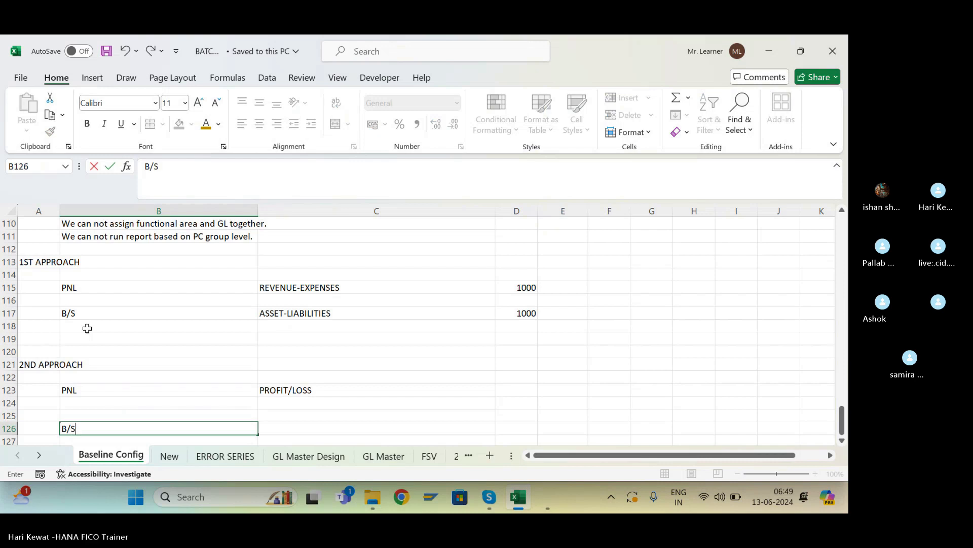
# Enter the formula LIABILITIES=ASSET in C126 beside the B/S label, and save the workbook.
pyautogui.press('Right')
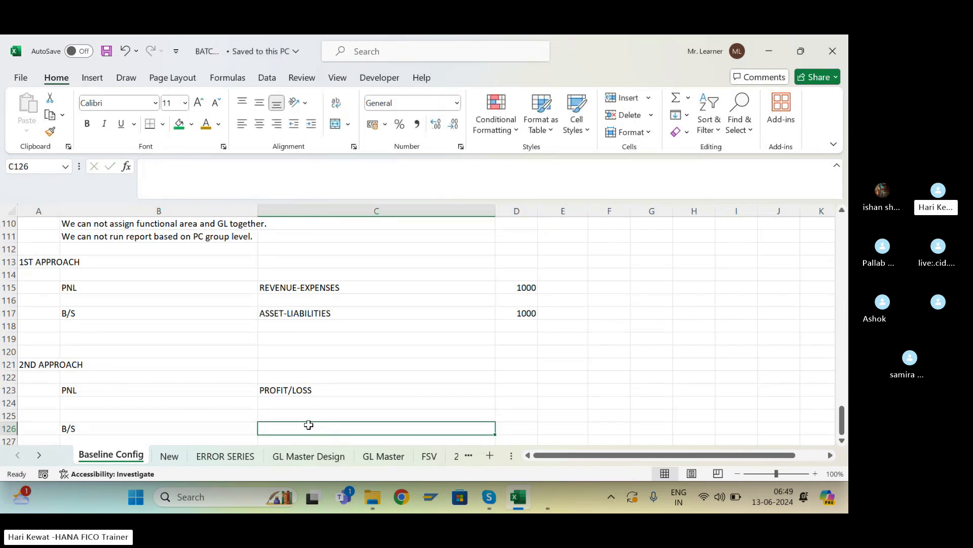
pyautogui.scroll(-1, 309, 424)
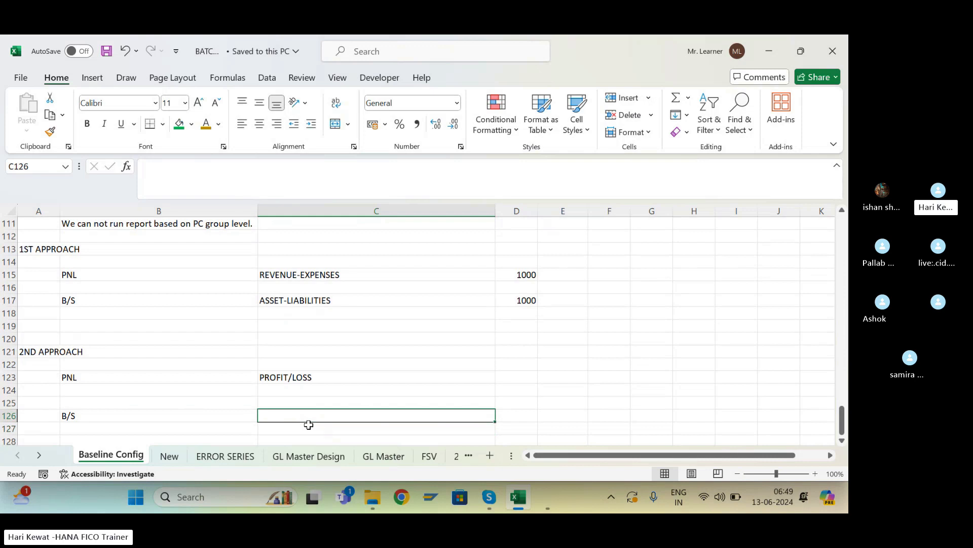
pyautogui.write('LIABI')
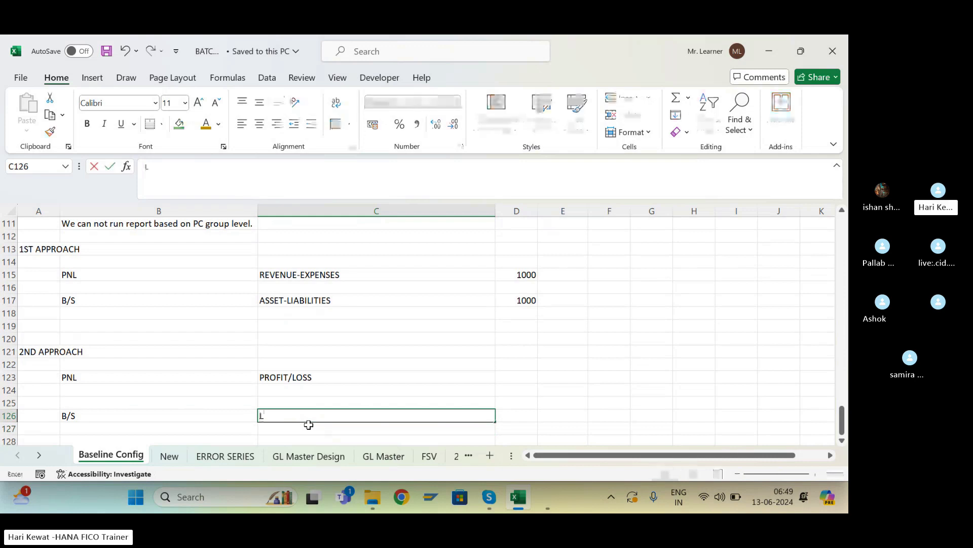
pyautogui.press('BackSpace')
pyautogui.press('BackSpace')
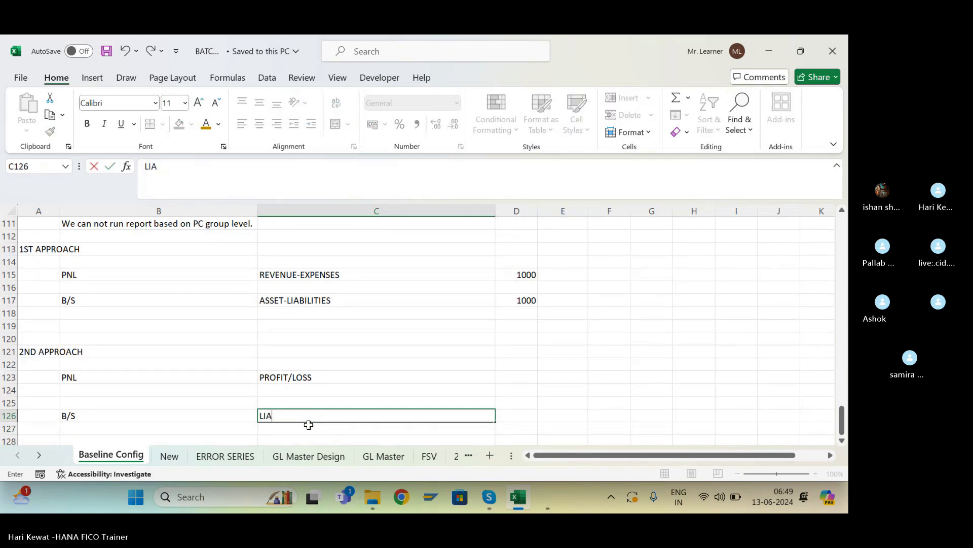
pyautogui.write('BIL')
pyautogui.write('ITIES')
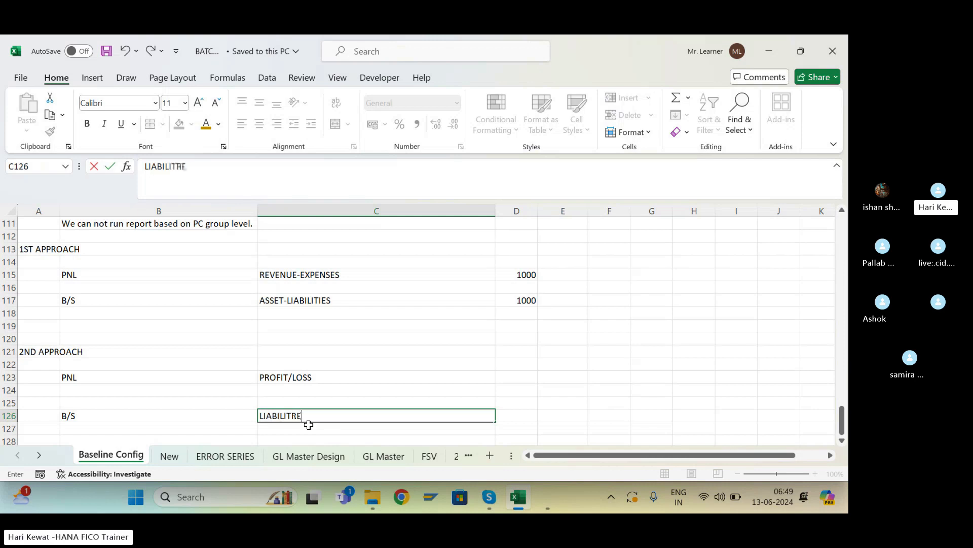
pyautogui.press('BackSpace')
pyautogui.press('BackSpace')
pyautogui.press('BackSpace')
pyautogui.write('IES=ASSET')
pyautogui.press('Return')
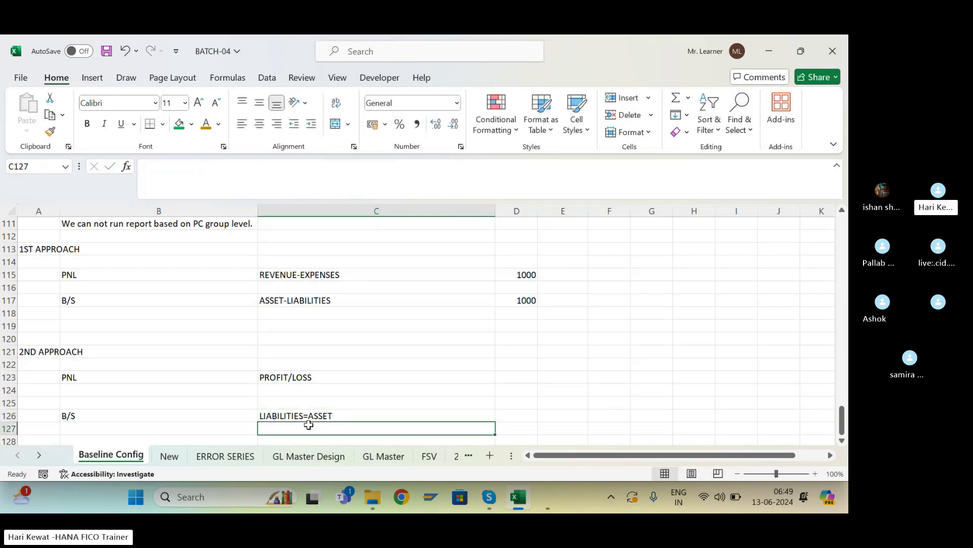
pyautogui.hotkey('ctrl', 's')
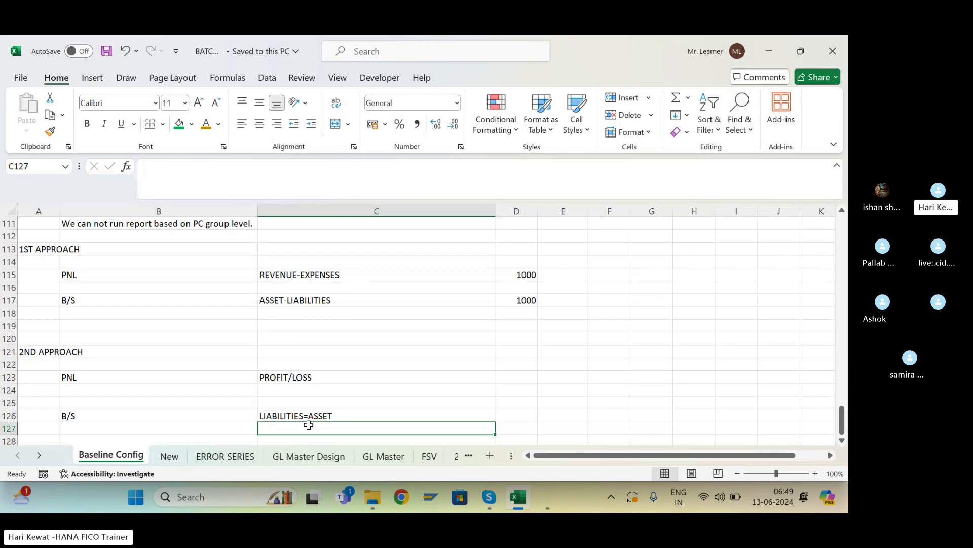
# Review the 1ST APPROACH section, comparing the PNL and B/S labels with their formulas and example amounts in rows 115 and 117.
pyautogui.press('Up')
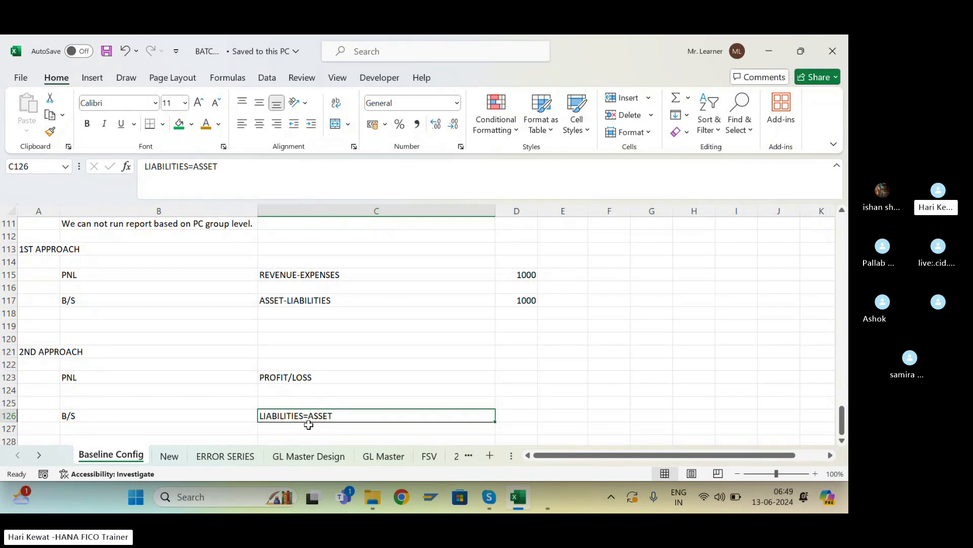
pyautogui.click(322, 276)
pyautogui.click(317, 297)
pyautogui.click(316, 275)
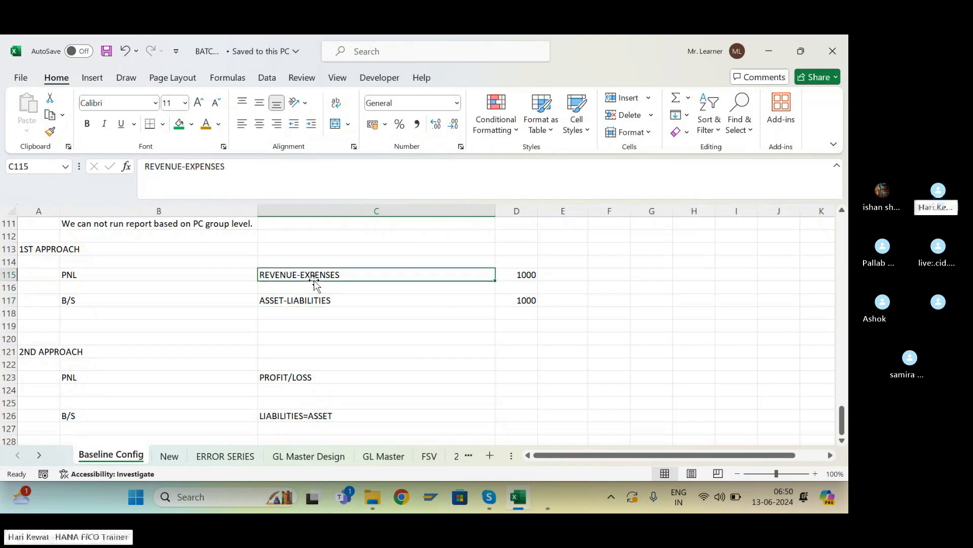
pyautogui.click(304, 299)
pyautogui.click(315, 275)
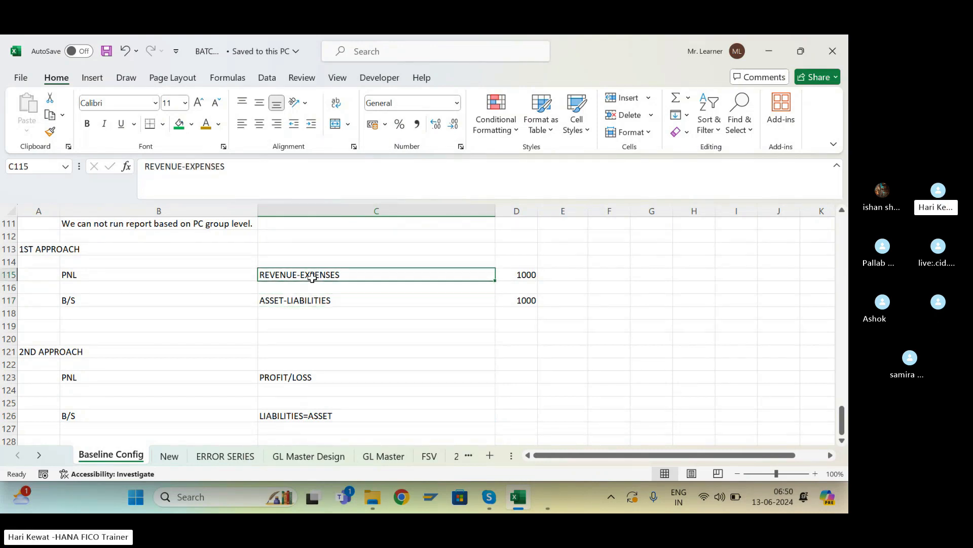
pyautogui.click(300, 299)
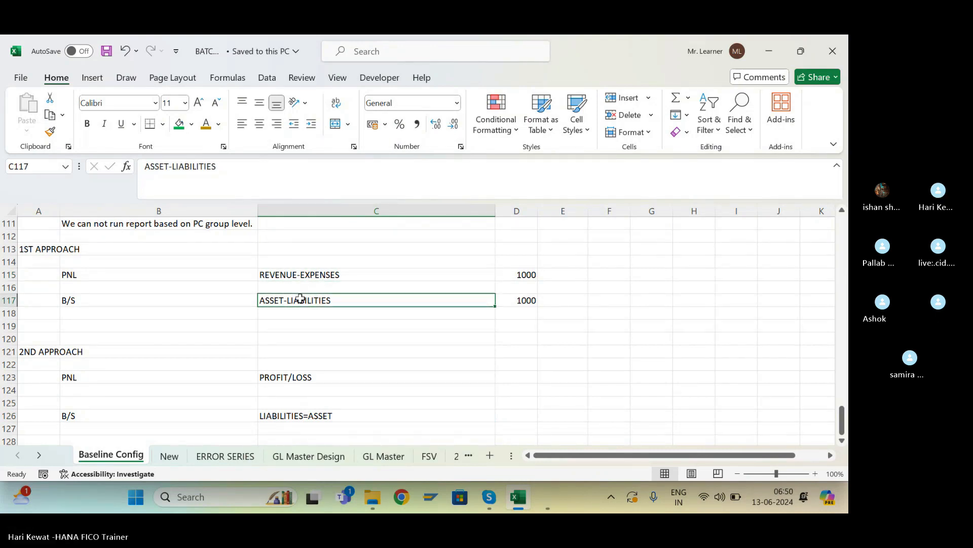
pyautogui.click(55, 251)
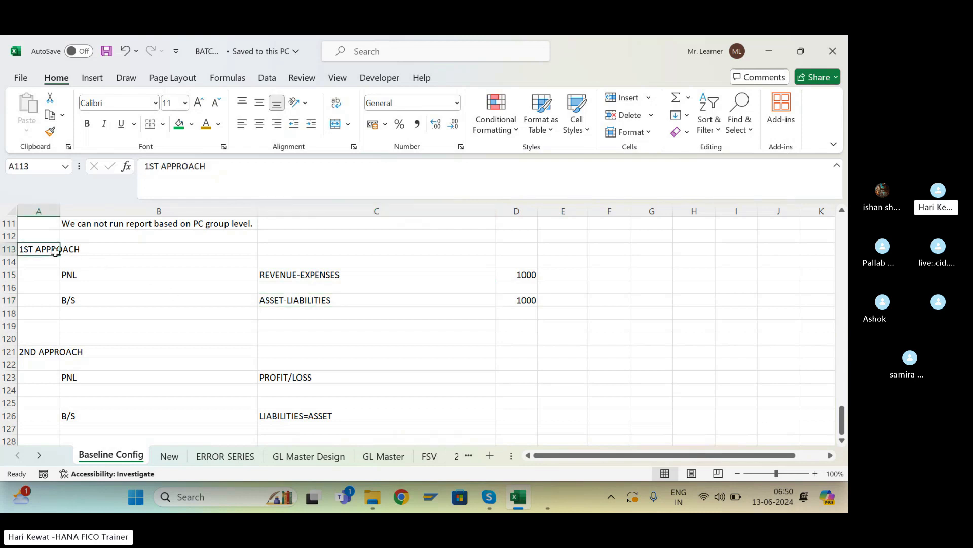
pyautogui.click(304, 276)
pyautogui.click(74, 276)
pyautogui.click(274, 302)
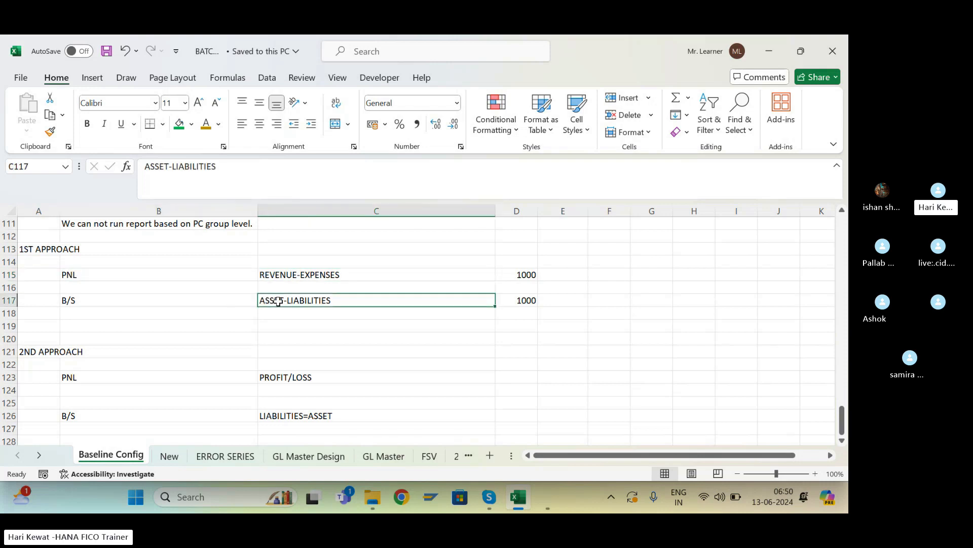
pyautogui.click(84, 274)
pyautogui.click(74, 303)
pyautogui.click(527, 274)
pyautogui.click(532, 300)
# Examine the PNL and B/S entries under 2ND APPROACH and compare them with the 1ST APPROACH section.
pyautogui.click(59, 350)
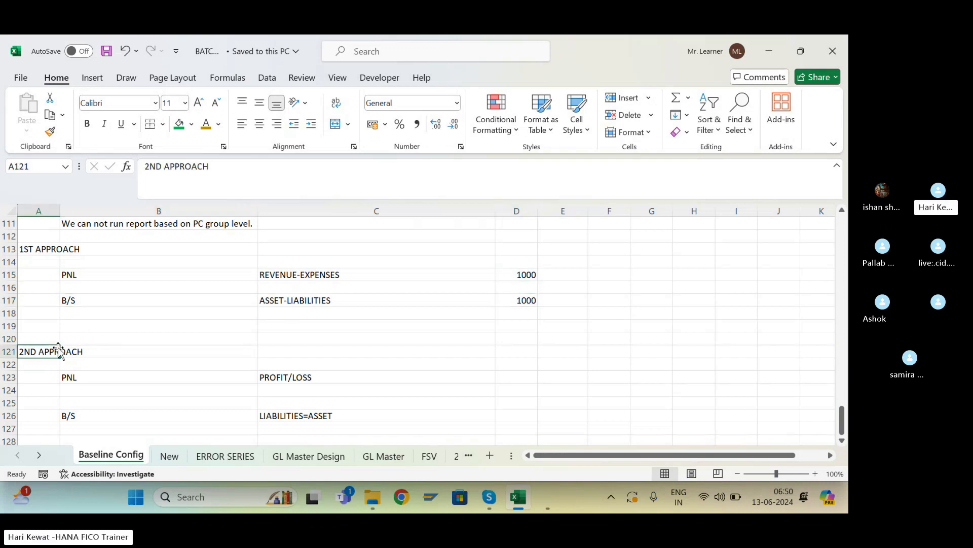
pyautogui.click(293, 375)
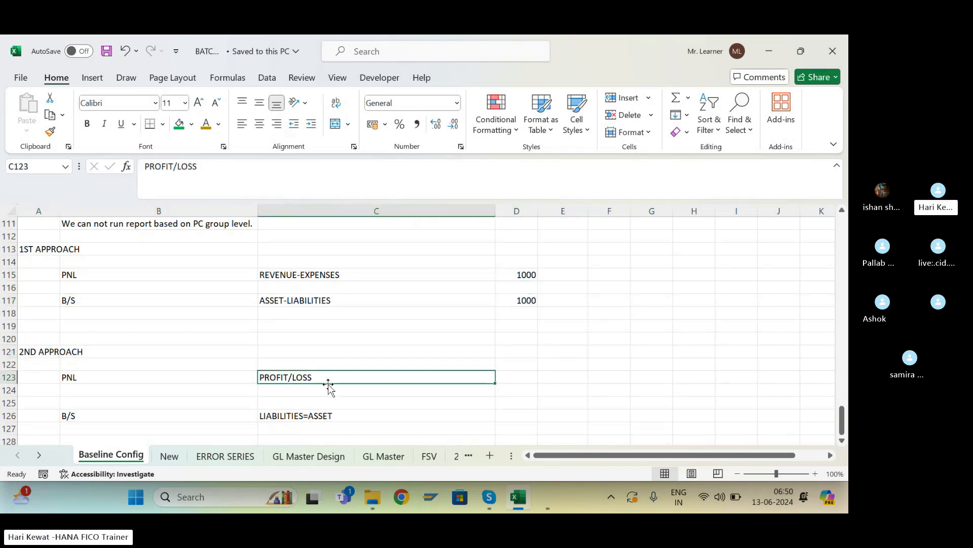
pyautogui.click(310, 419)
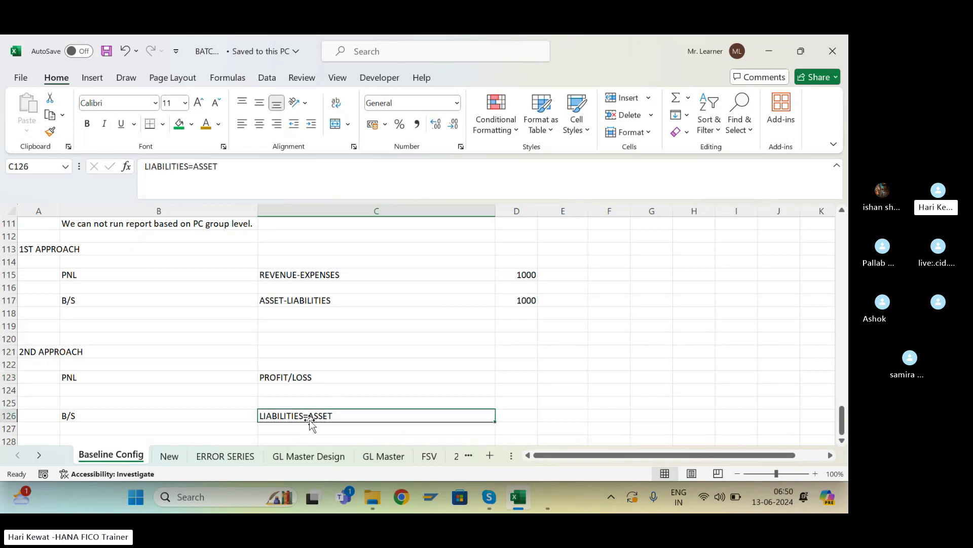
pyautogui.click(523, 416)
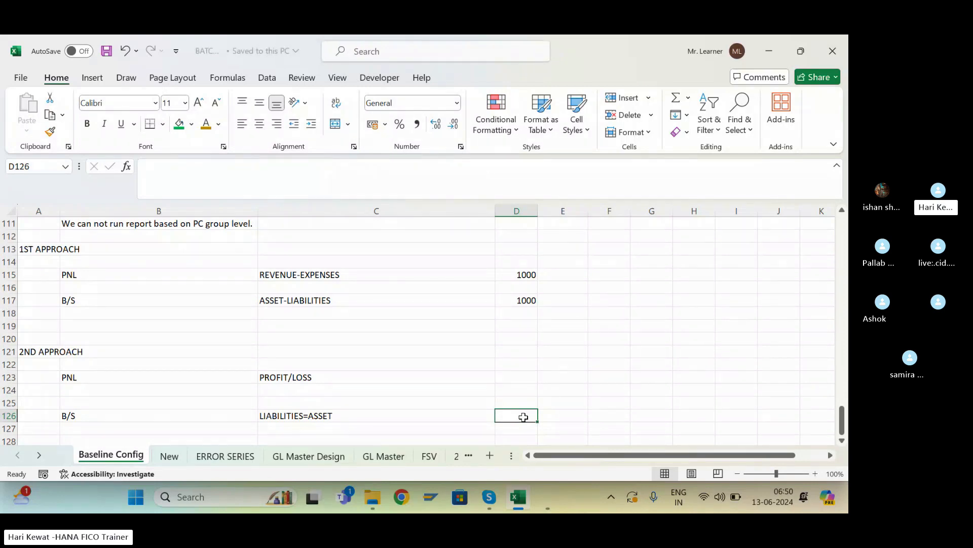
pyautogui.click(84, 274)
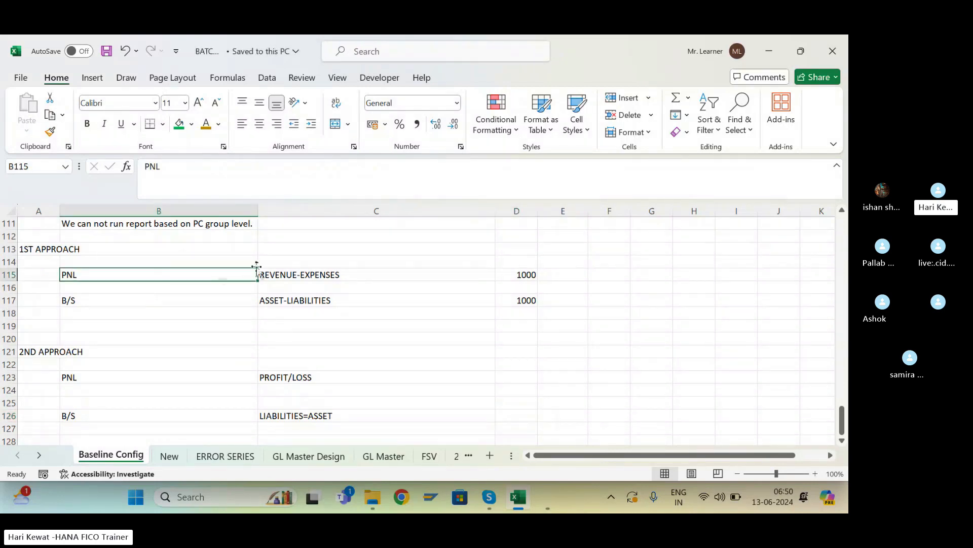
pyautogui.click(41, 247)
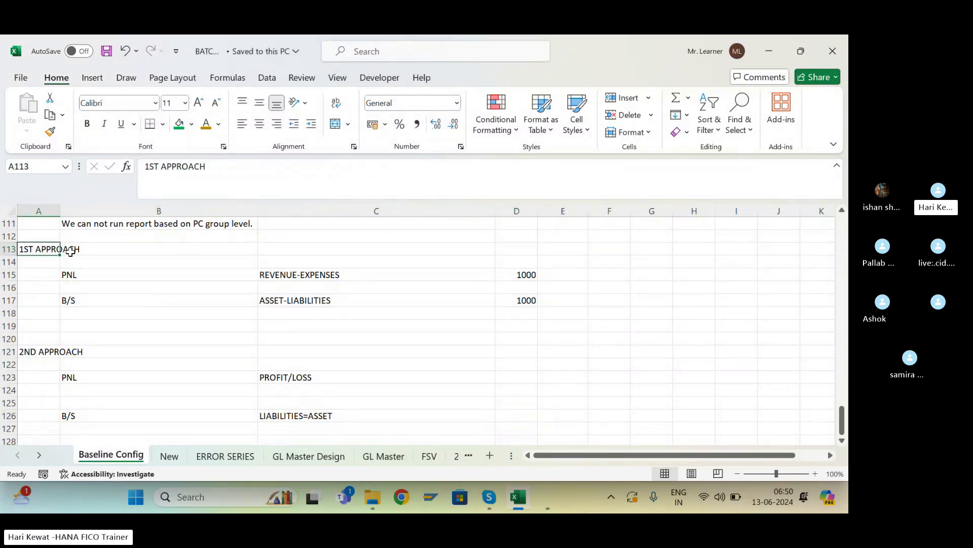
pyautogui.click(79, 273)
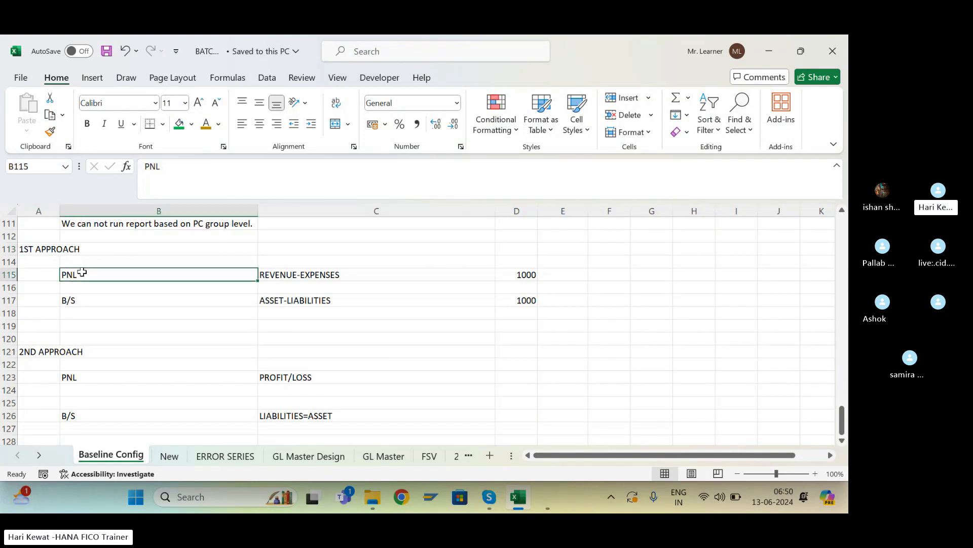
pyautogui.click(35, 250)
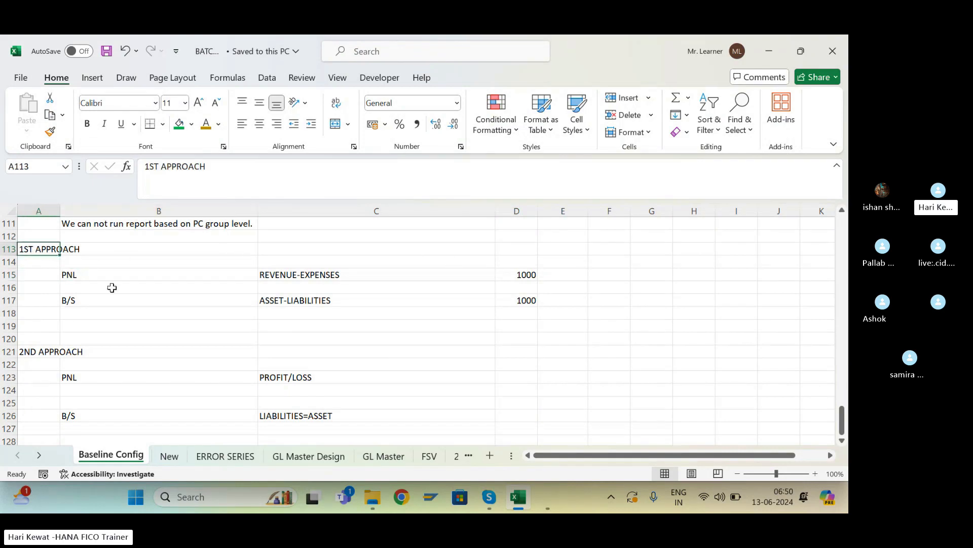
pyautogui.click(42, 352)
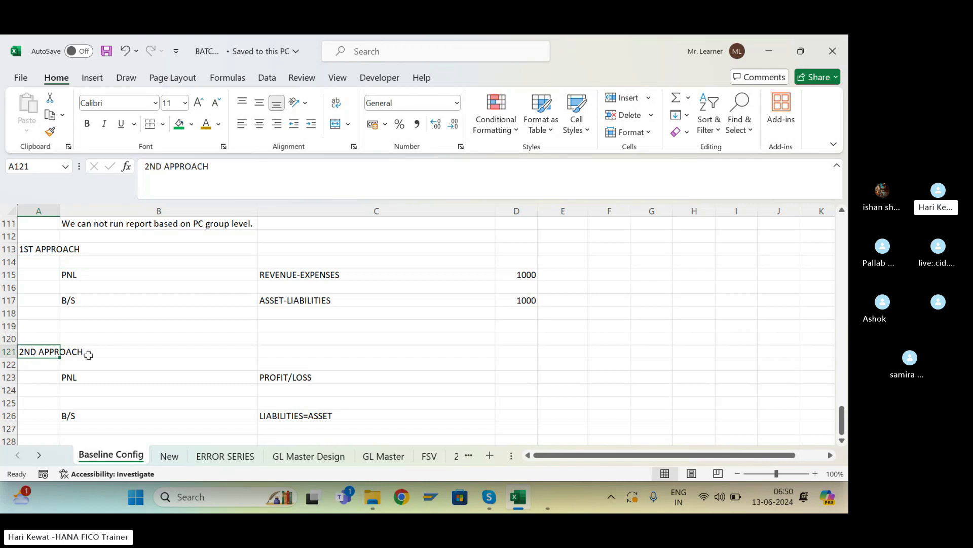
pyautogui.moveTo(89, 355); pyautogui.dragTo(86, 354)
pyautogui.click(291, 355)
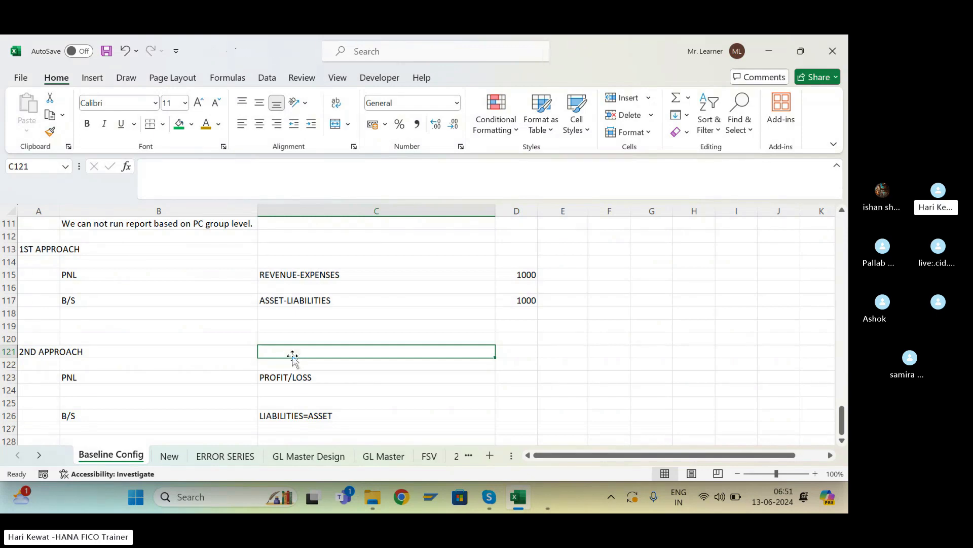
pyautogui.click(80, 286)
pyautogui.click(93, 401)
pyautogui.press('Down')
pyautogui.press('Down')
pyautogui.press('Down')
pyautogui.press('Down')
pyautogui.press('Down')
pyautogui.press('Down')
pyautogui.press('Down')
pyautogui.press('Down')
pyautogui.press('Down')
pyautogui.press('Down')
pyautogui.press('Down')
pyautogui.press('Down')
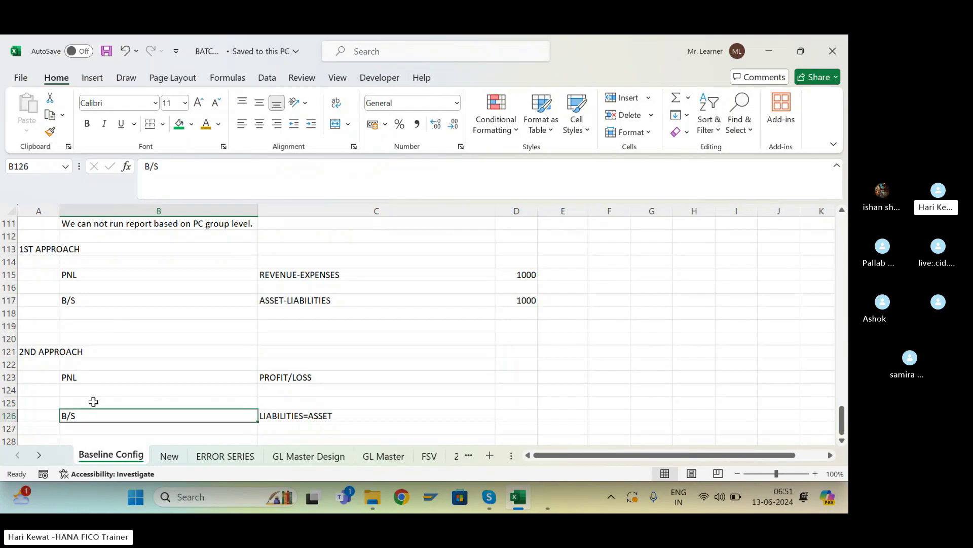